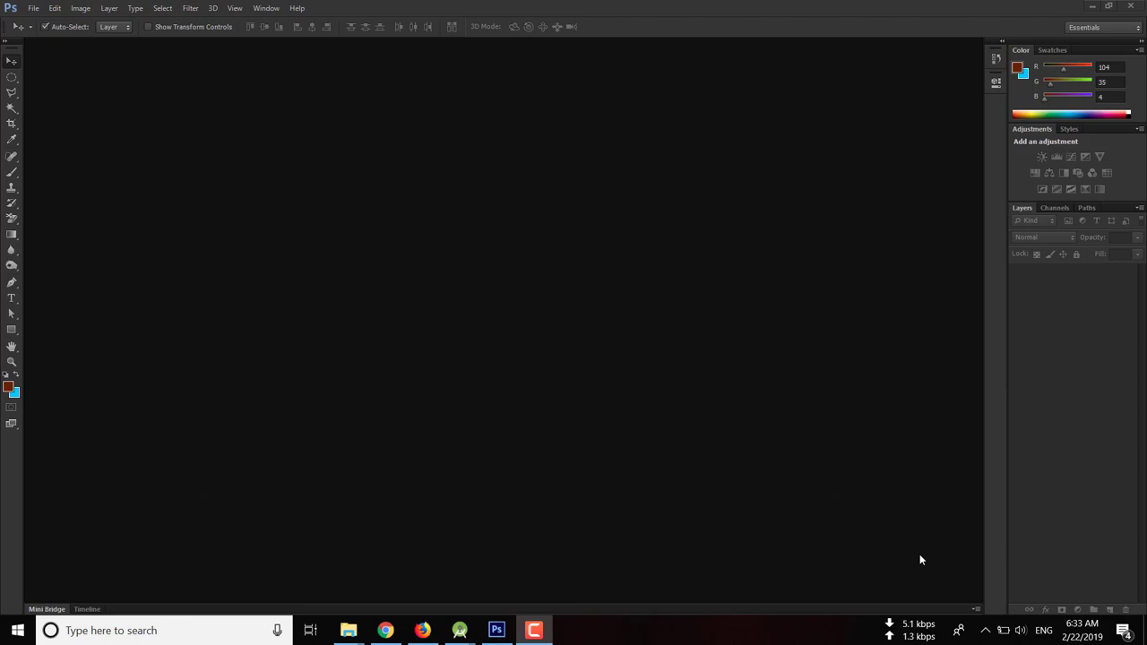
Reset Photoshop to default black/white colours and dismiss the video notification pop-up
click(815, 491)
key(d)
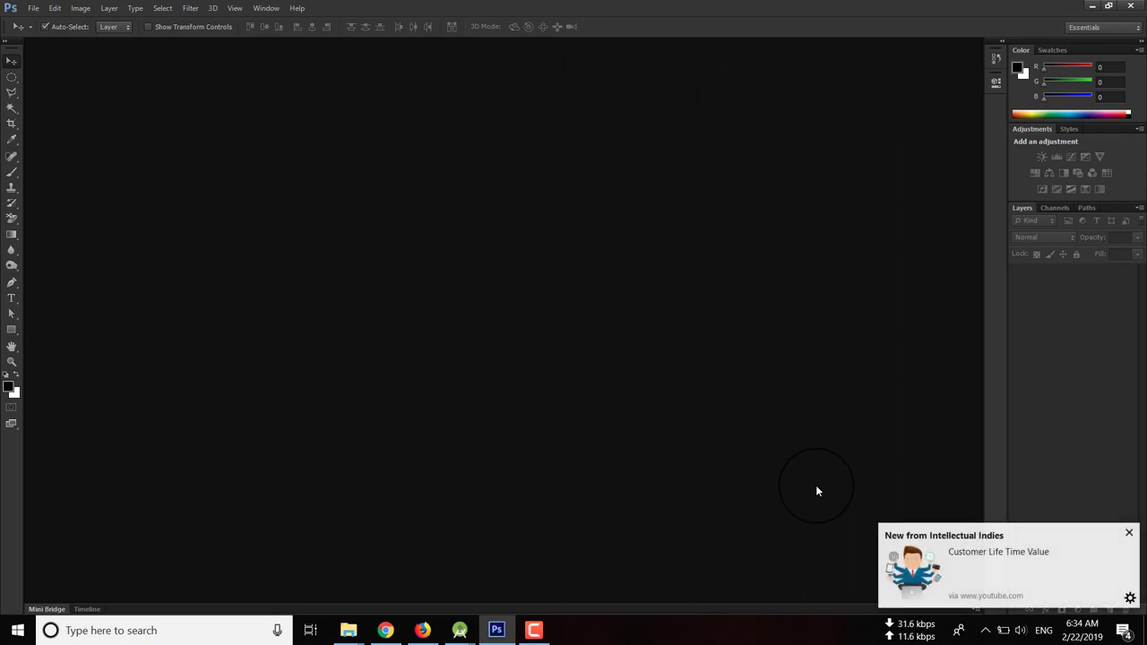
click(1128, 536)
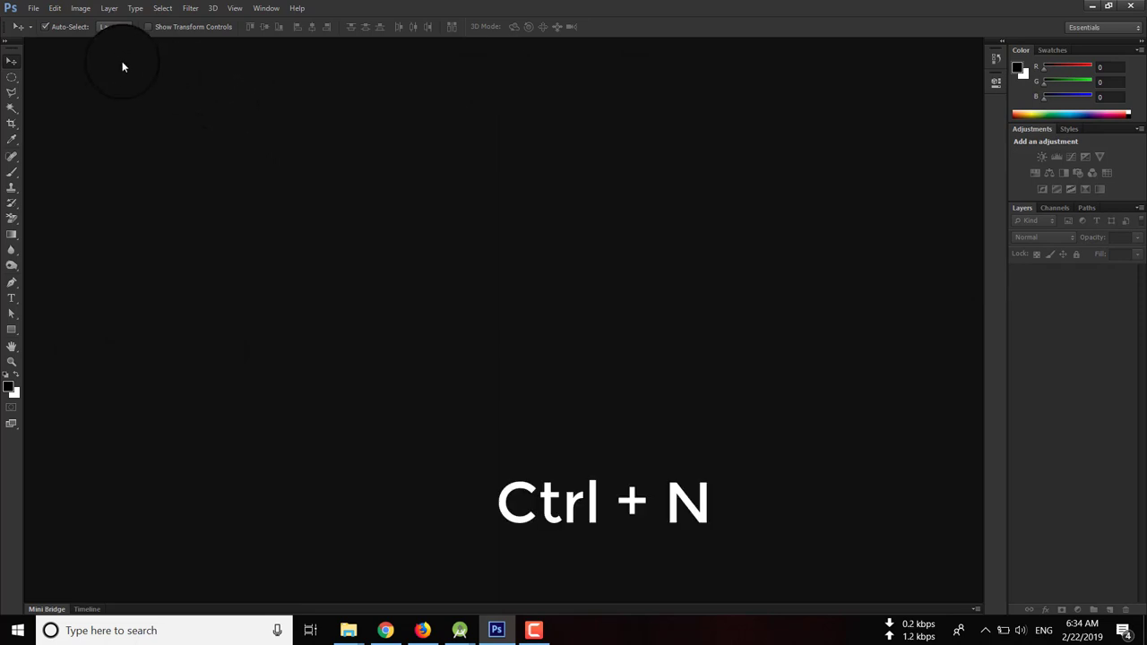
Create the white 1080 × 600 px document first-docs via File > New
key(ctrl+n)
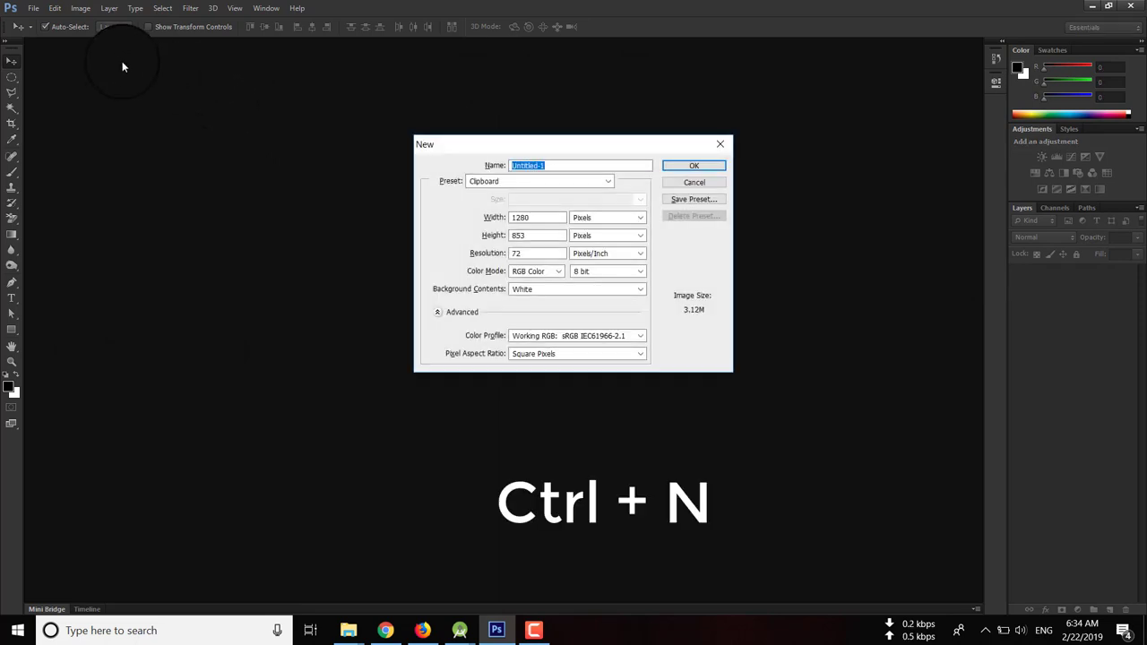
key(Escape)
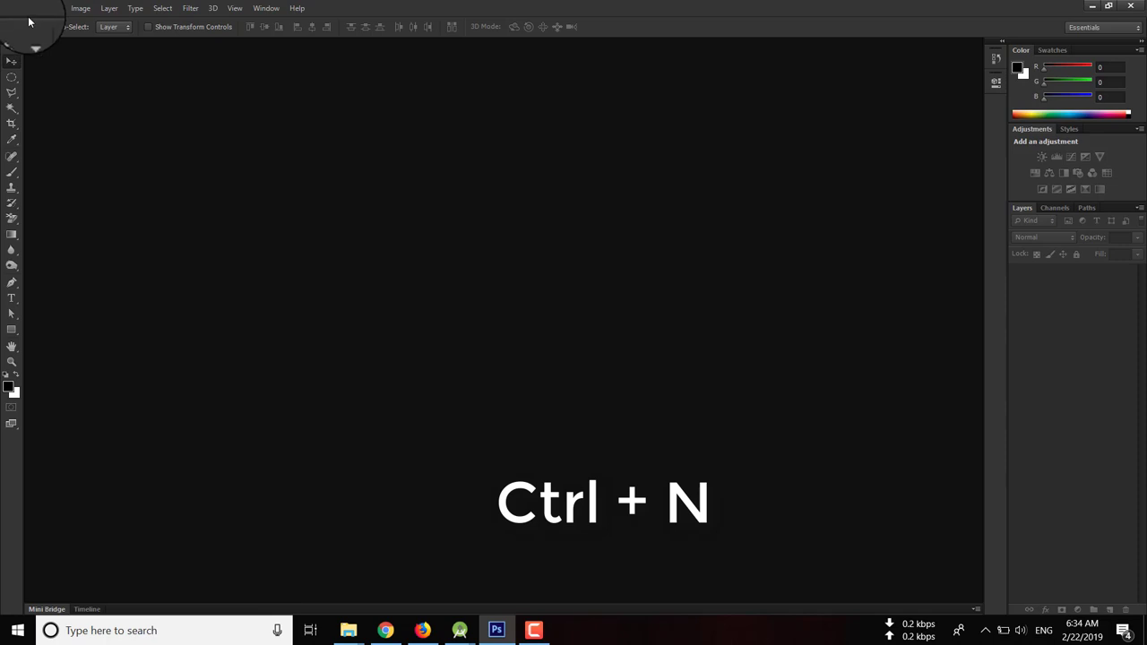
click(34, 11)
click(45, 23)
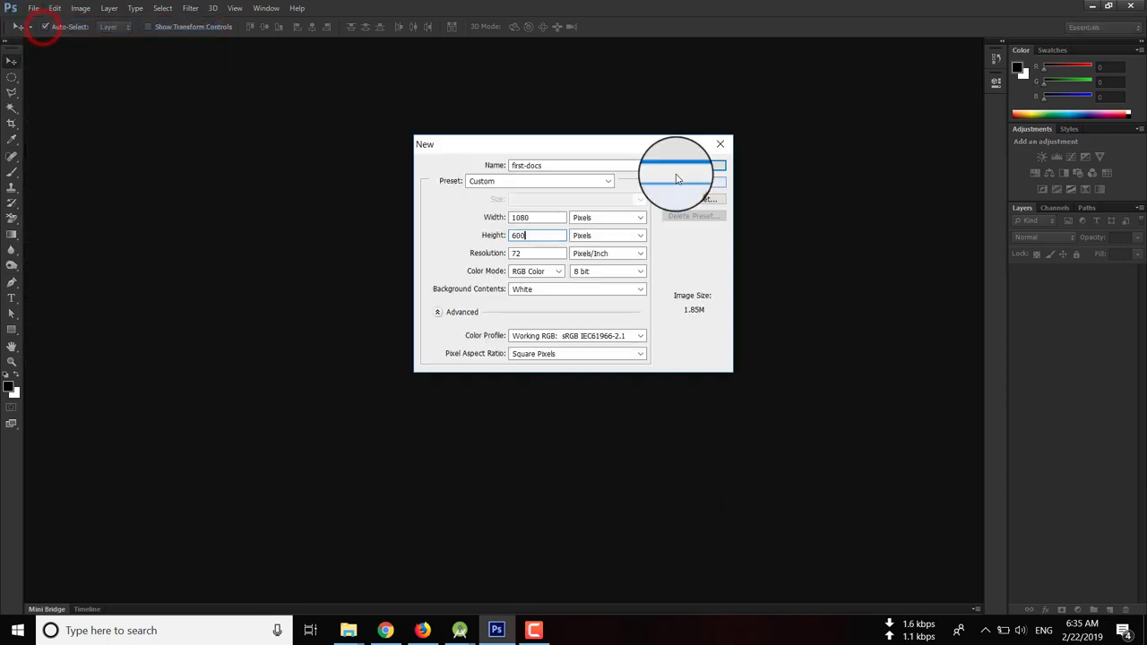
click(676, 165)
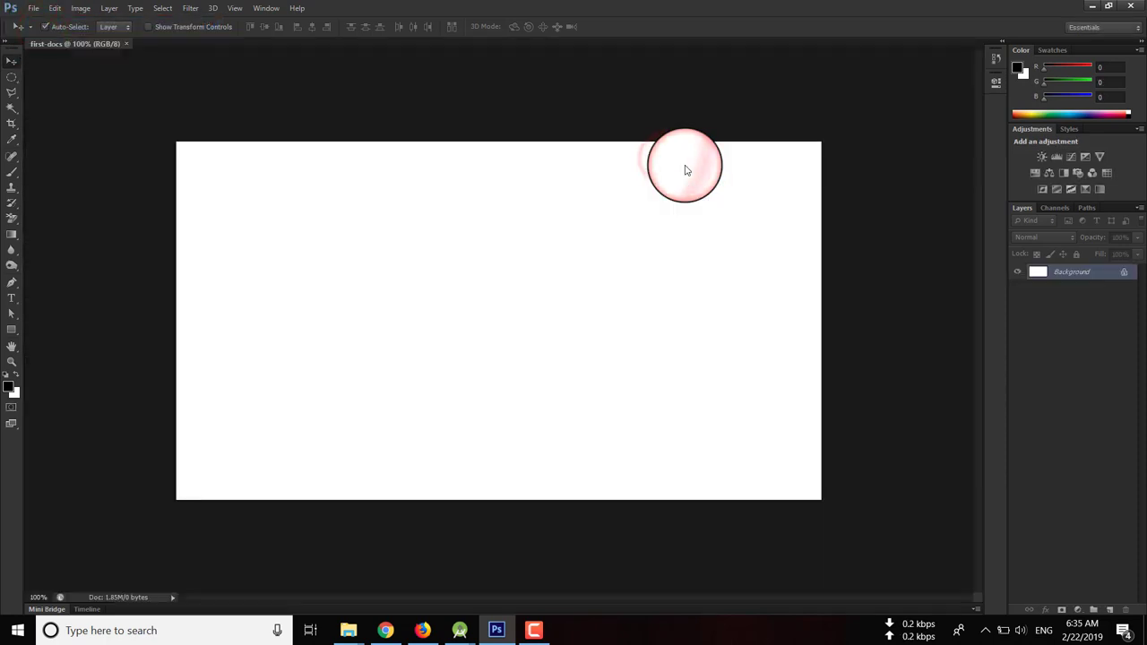
Fill an elliptical selection with black, then undo the fill and deselect
click(12, 78)
drag(116, 146, 453, 325)
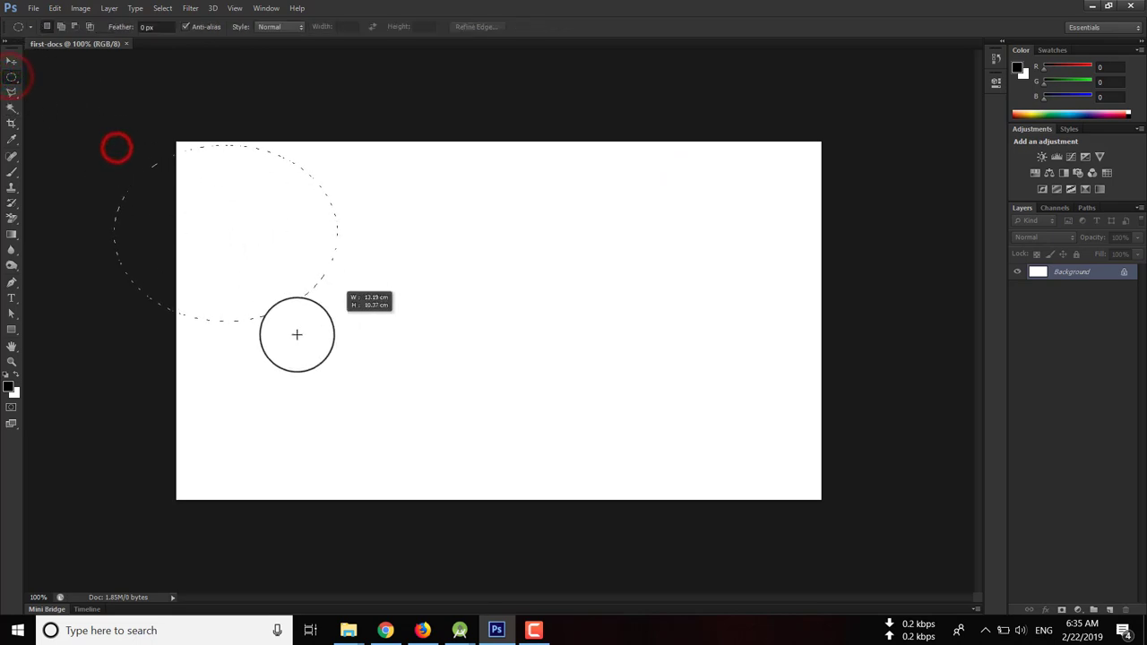
drag(353, 253, 525, 371)
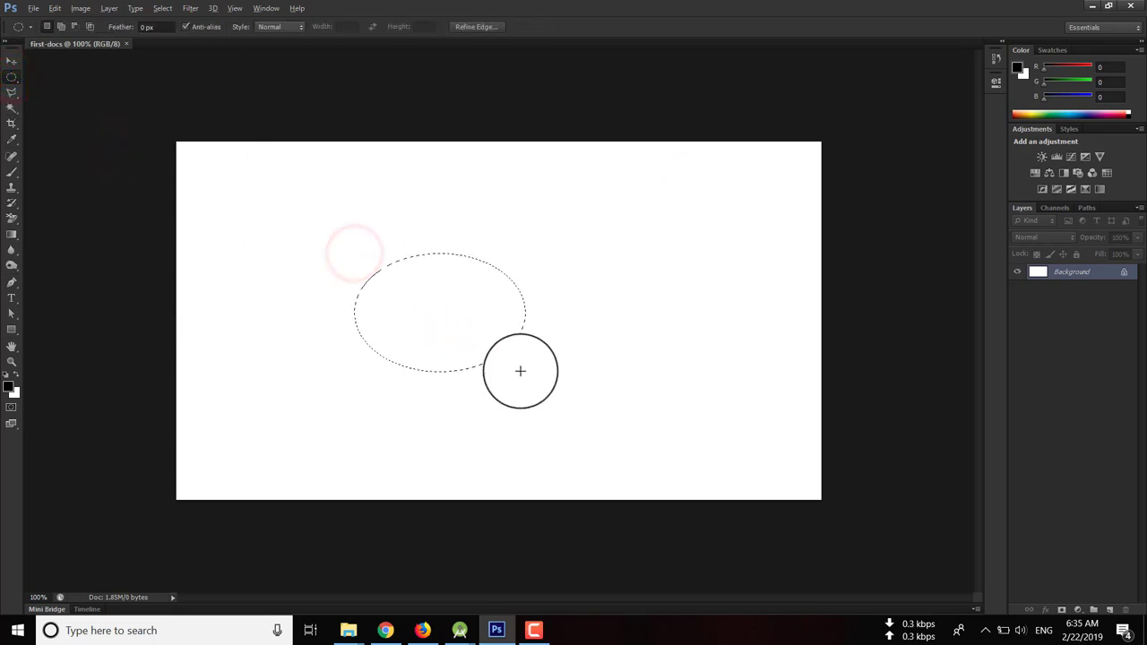
key(alt+BackSpace)
key(ctrl+z)
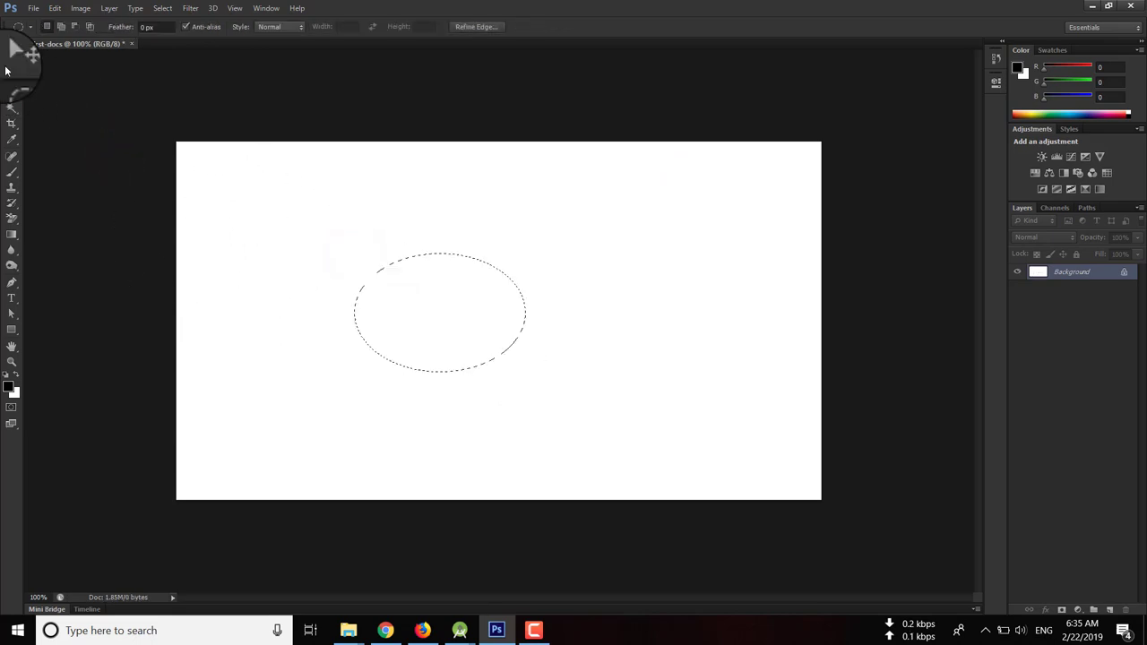
click(12, 61)
key(ctrl+d)
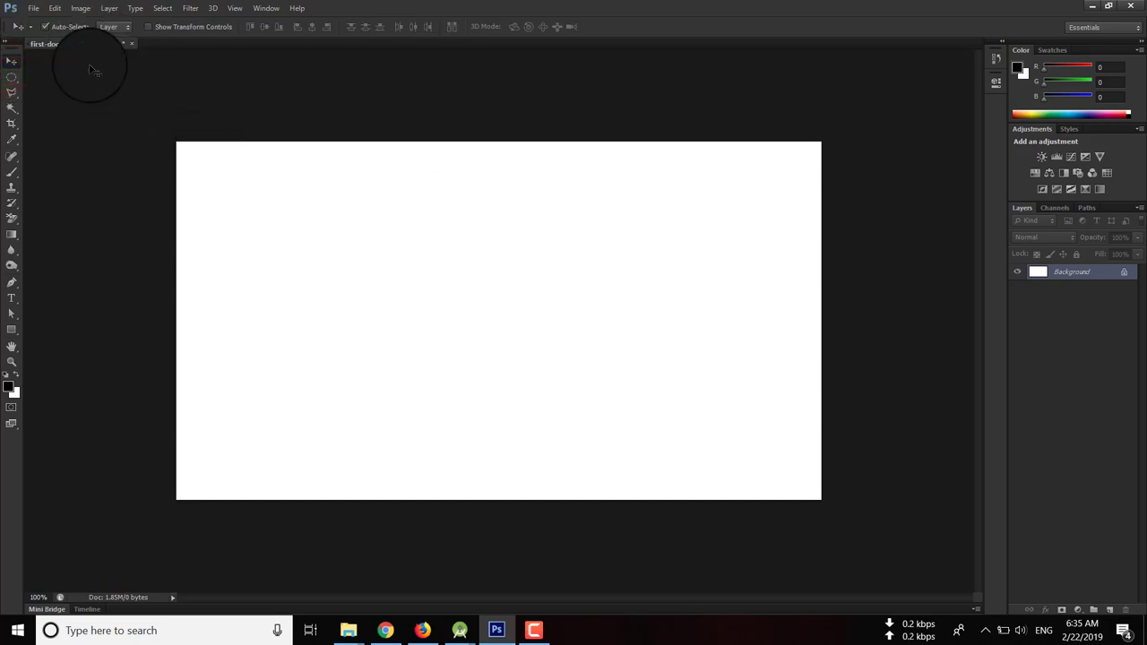
Open the seagull photo dd.jpg through File > Open
key(ctrl+o)
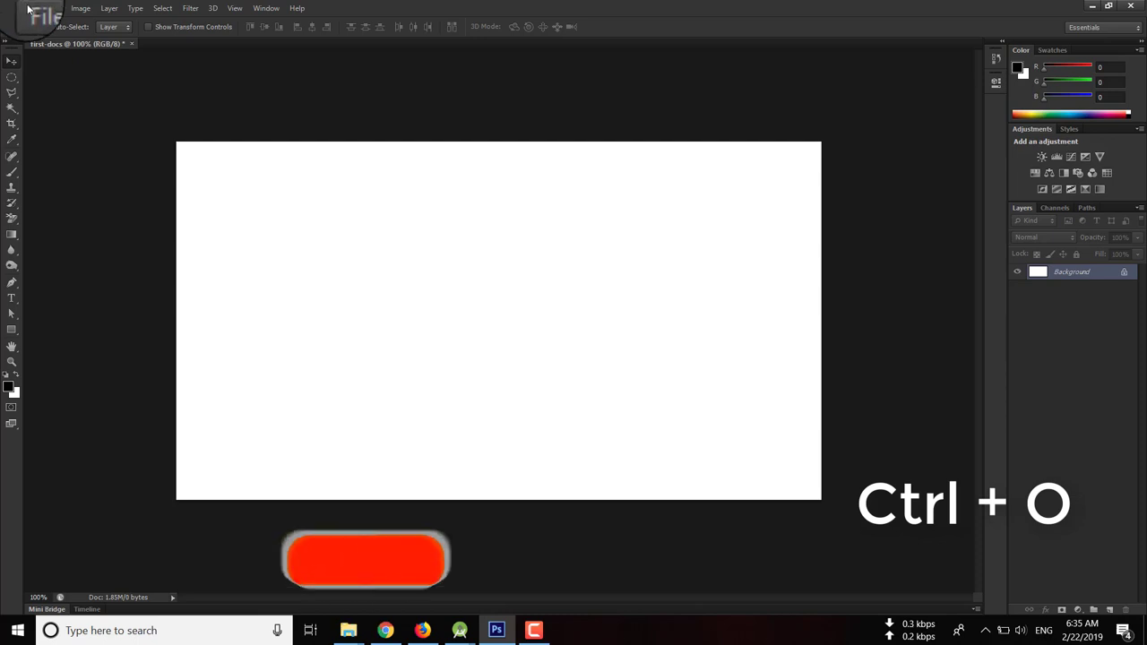
click(33, 8)
click(49, 37)
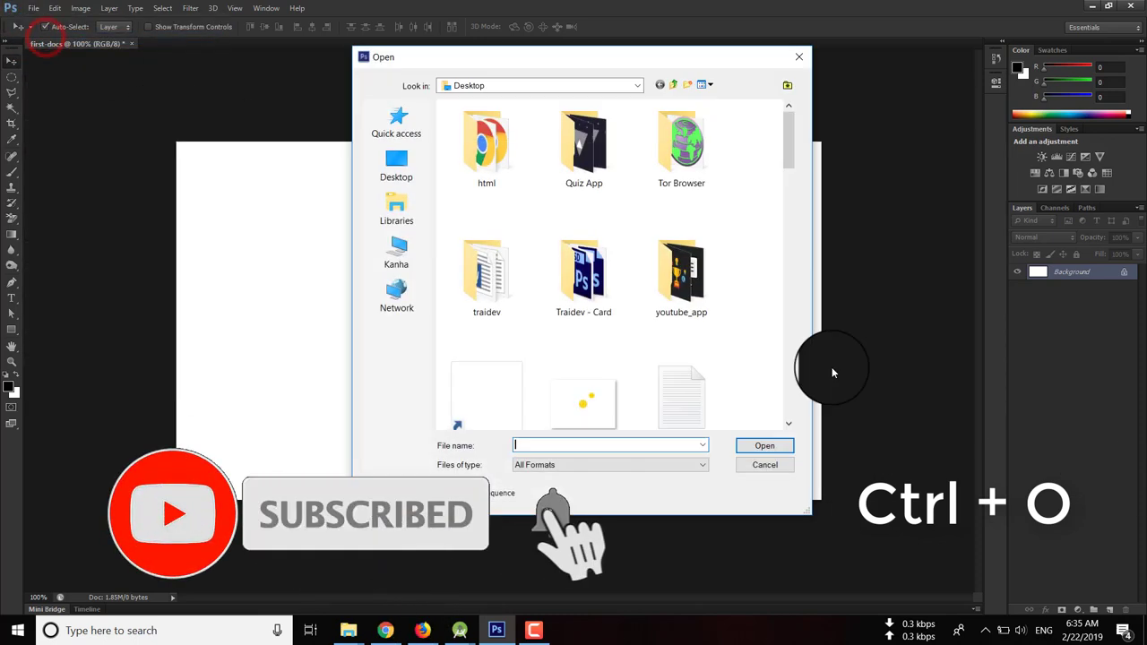
drag(788, 224, 789, 260)
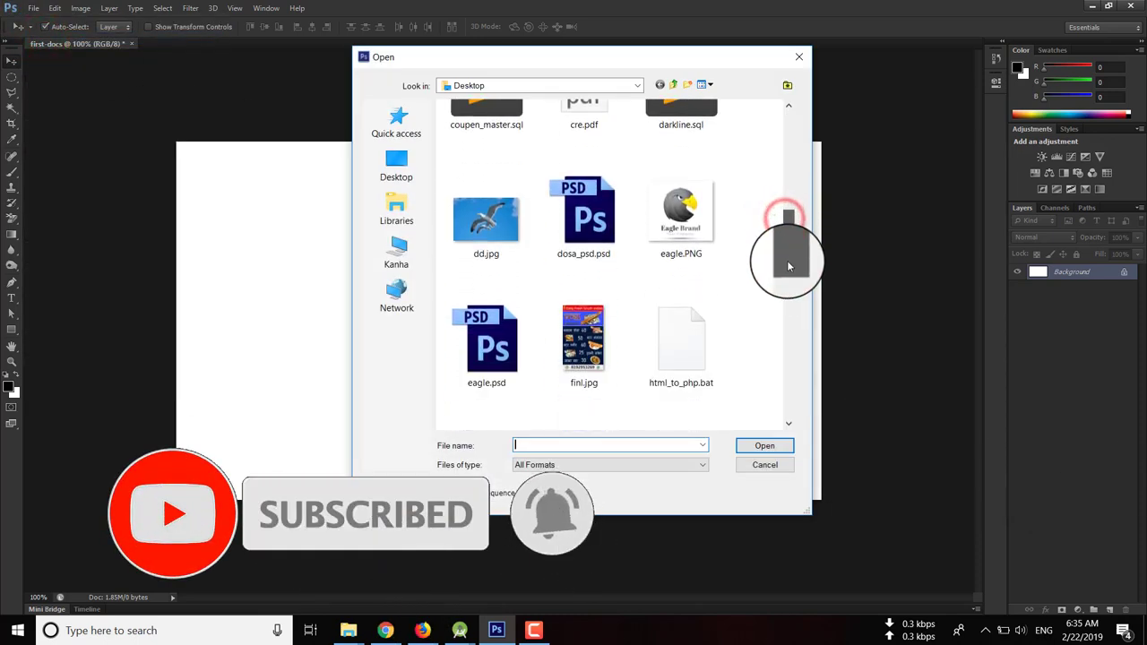
double_click(489, 184)
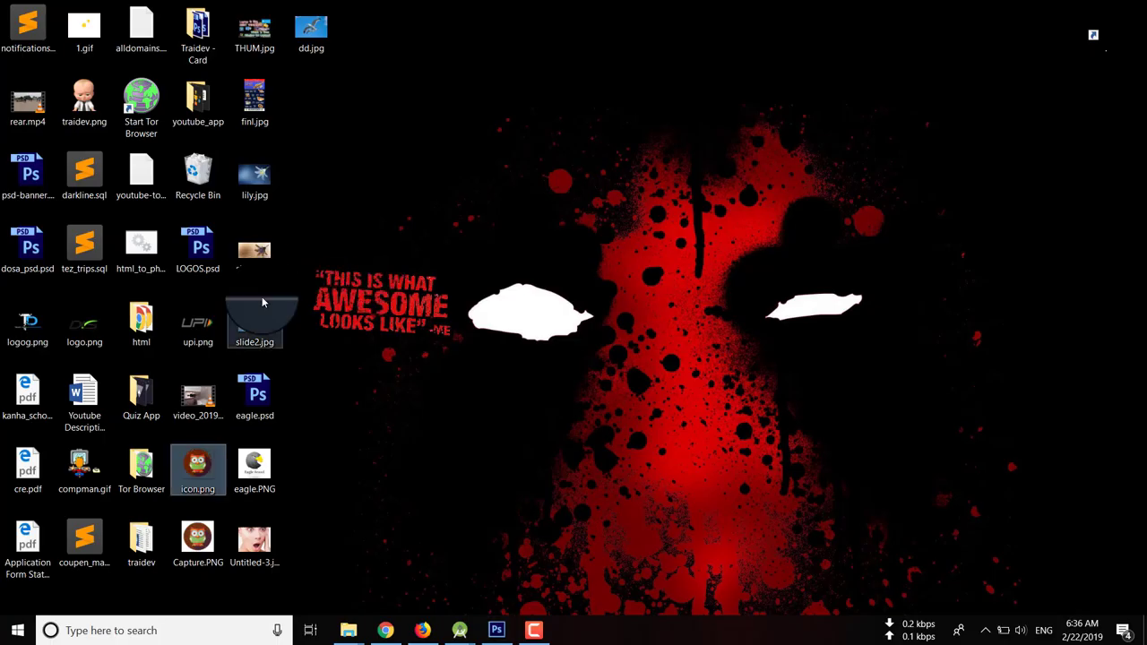
Place the owl icon image onto the seagull photo and commit it
mouse_move(197, 465)
mouse_down()
mouse_move(502, 618)
mouse_move(452, 571)
mouse_up()
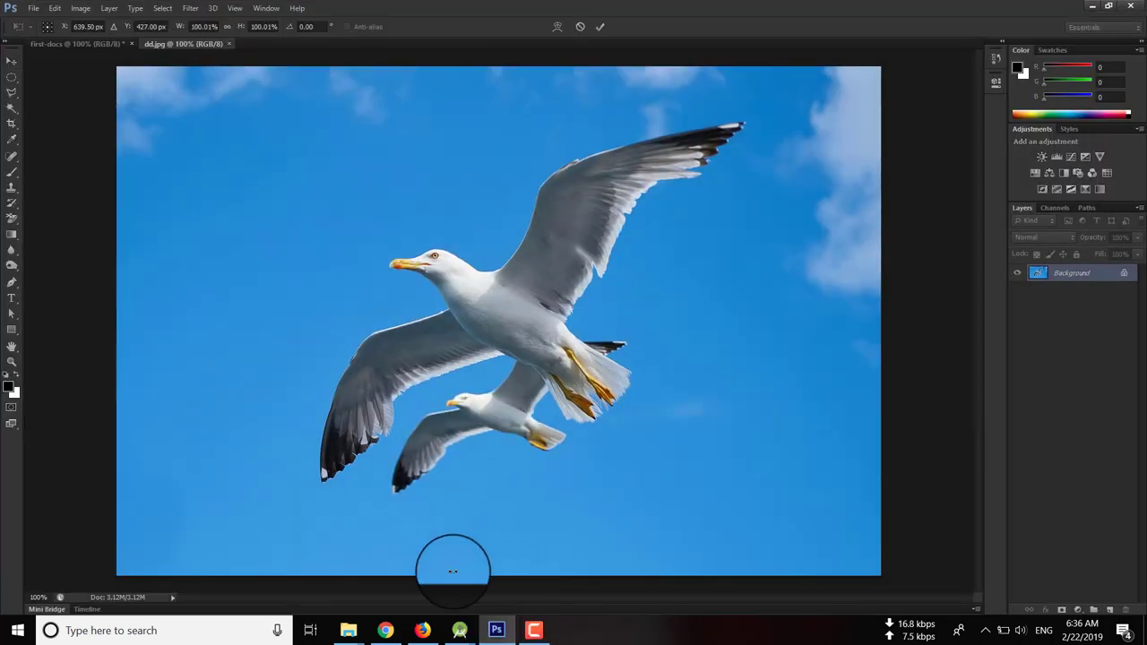
drag(442, 385, 453, 372)
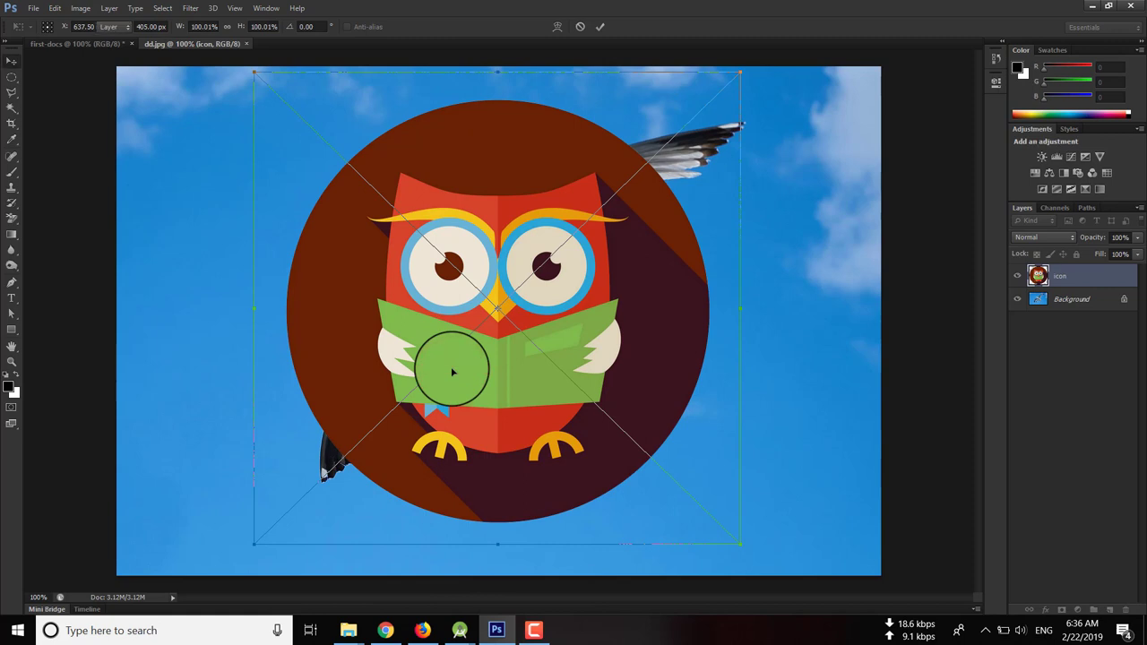
key(Return)
Undo the owl icon placement and browse the File and Edit menus
key(ctrl+z)
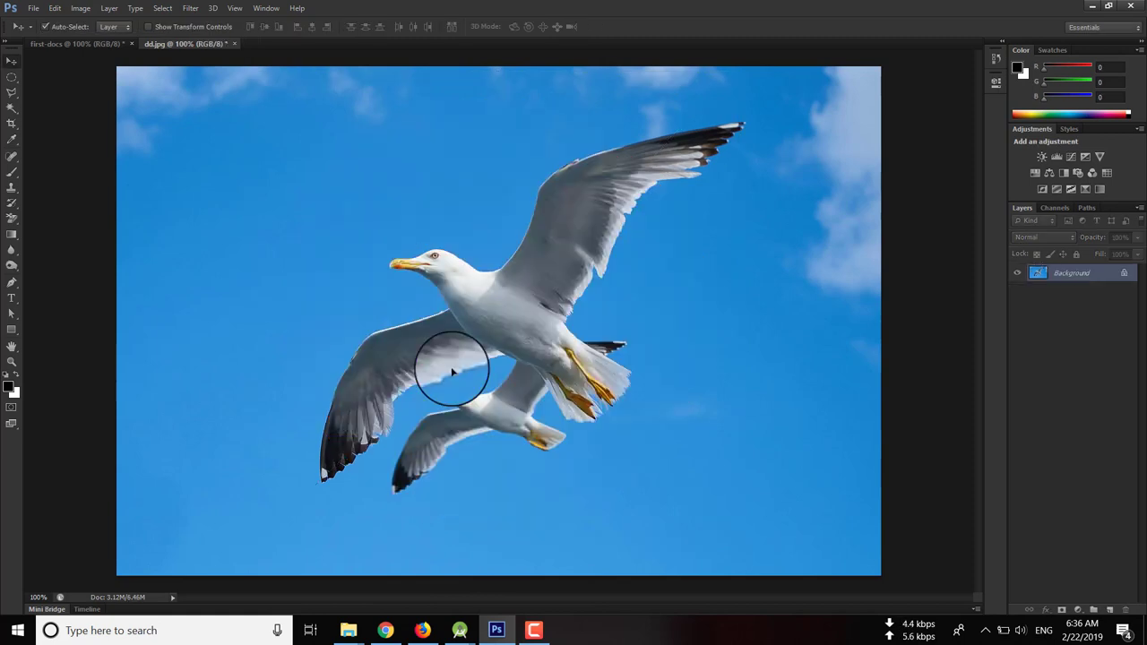
key(ctrl+Tab)
key(ctrl+Tab)
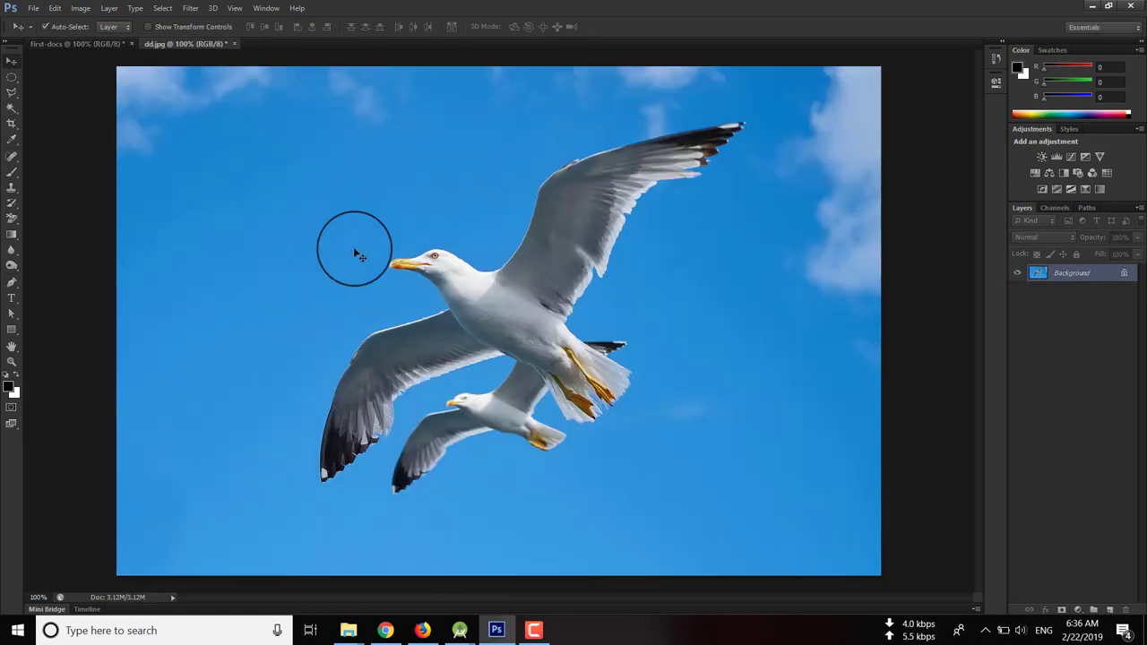
click(32, 9)
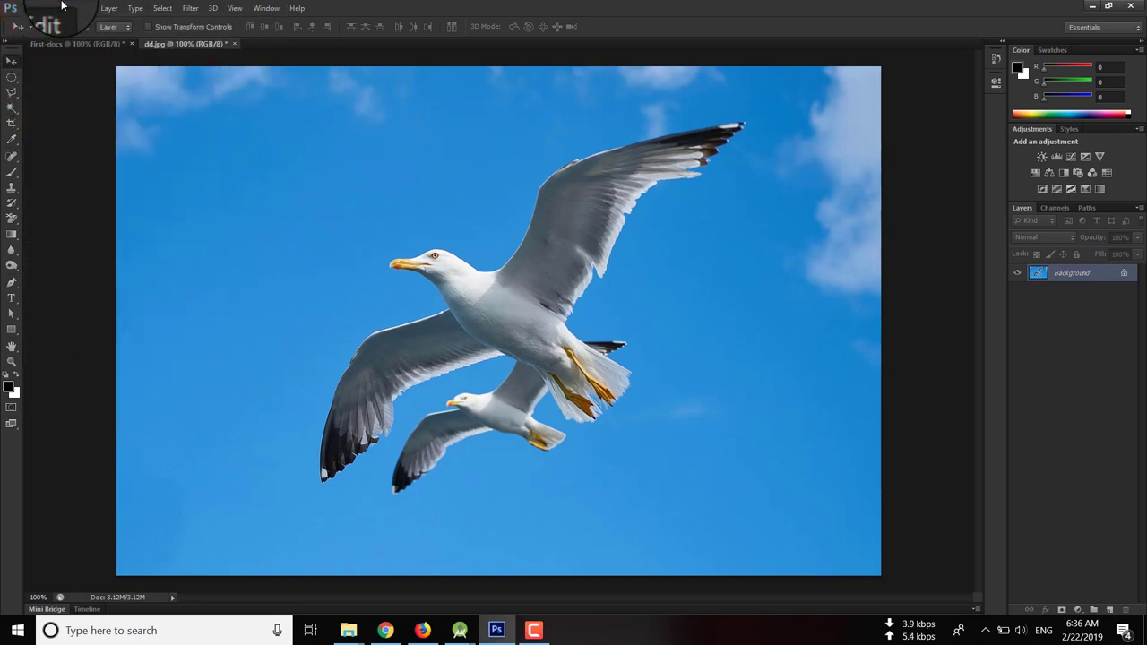
click(54, 8)
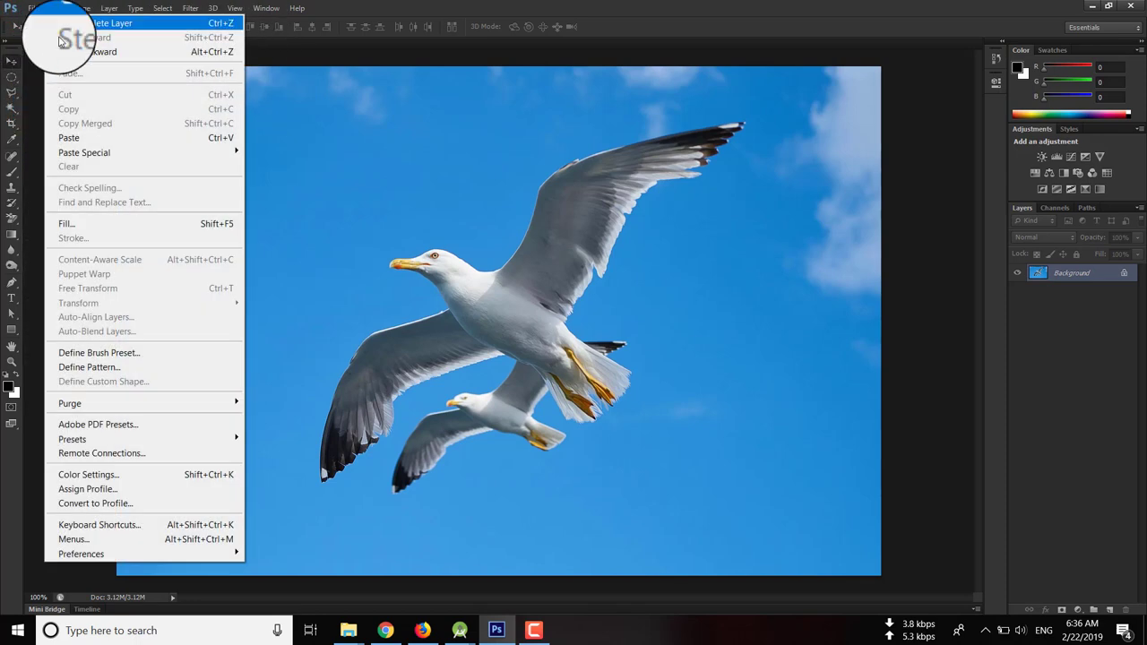
click(661, 134)
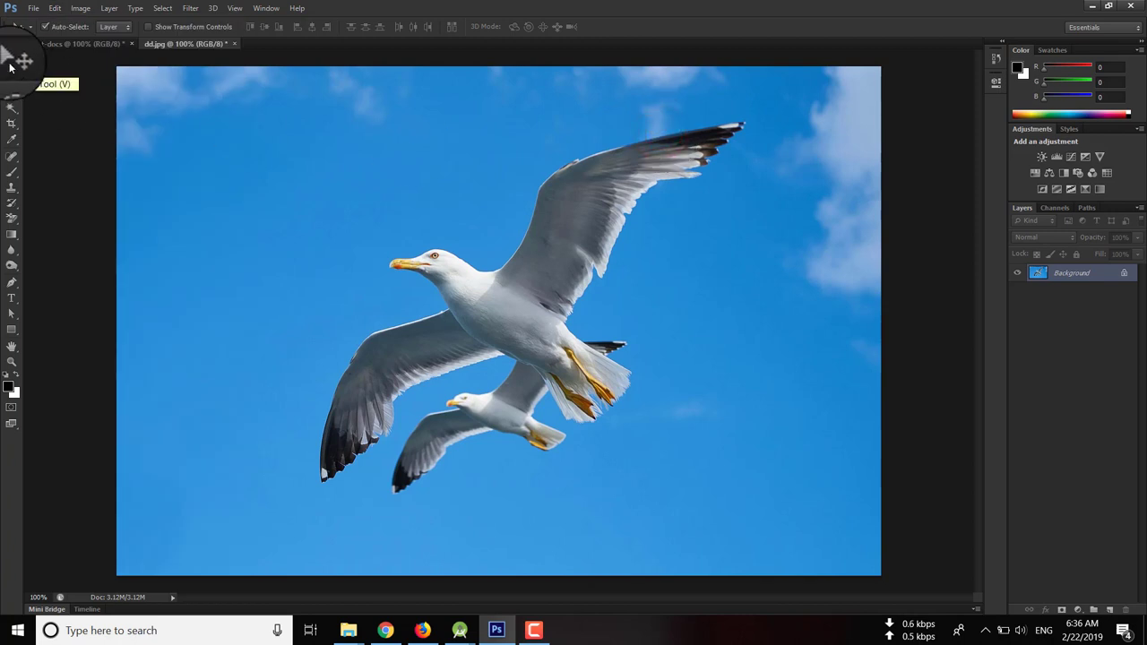
Move the seagull photo into first-docs, scale it to about 79% width, and duplicate it
click(529, 287)
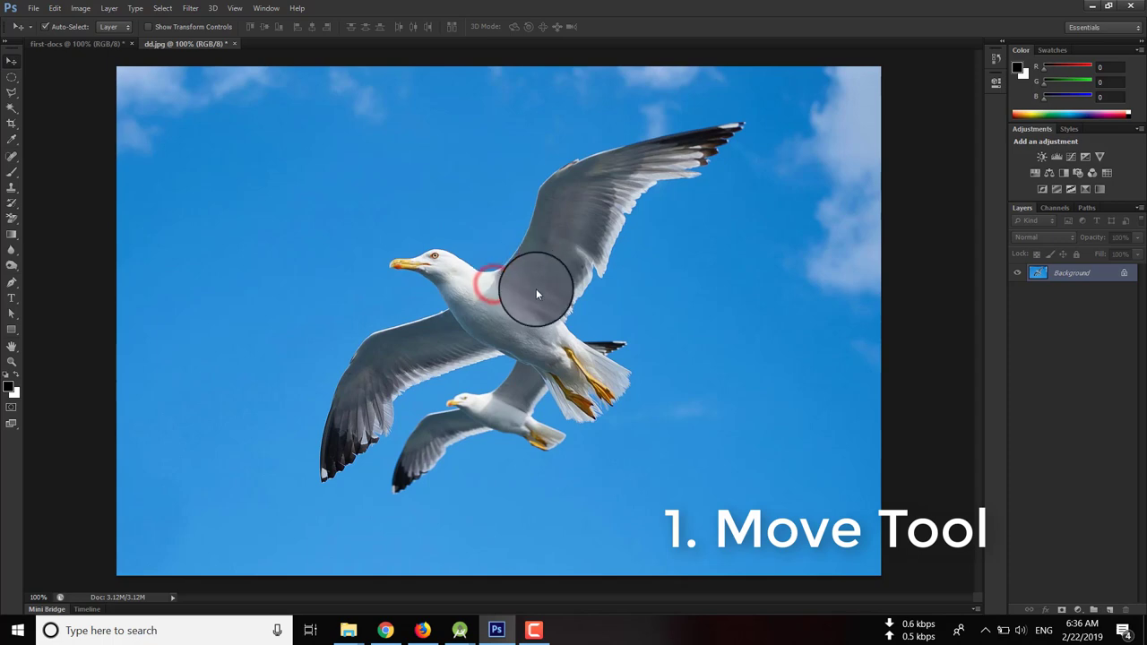
click(568, 237)
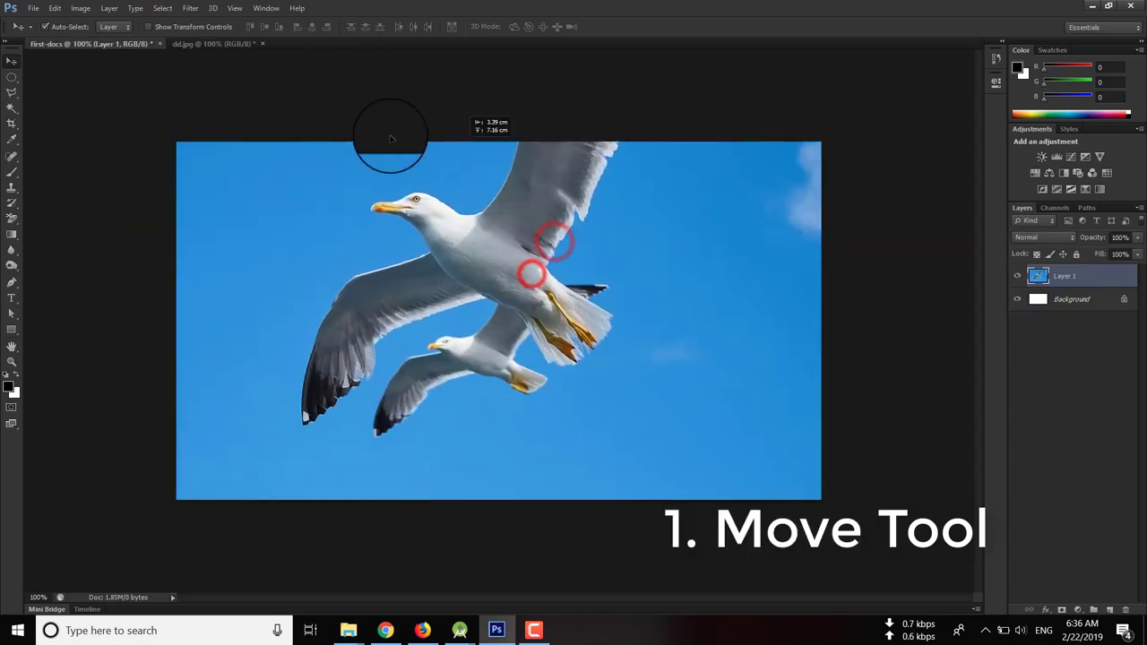
mouse_move(533, 269)
mouse_down()
mouse_move(580, 341)
mouse_move(504, 284)
mouse_up()
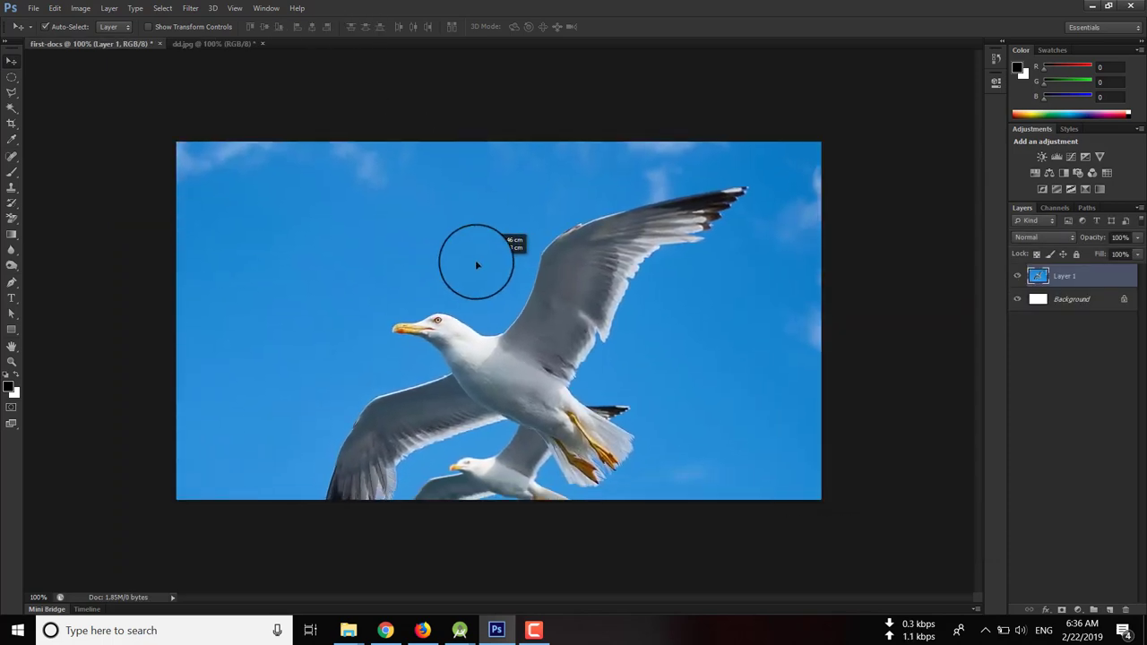
click(162, 27)
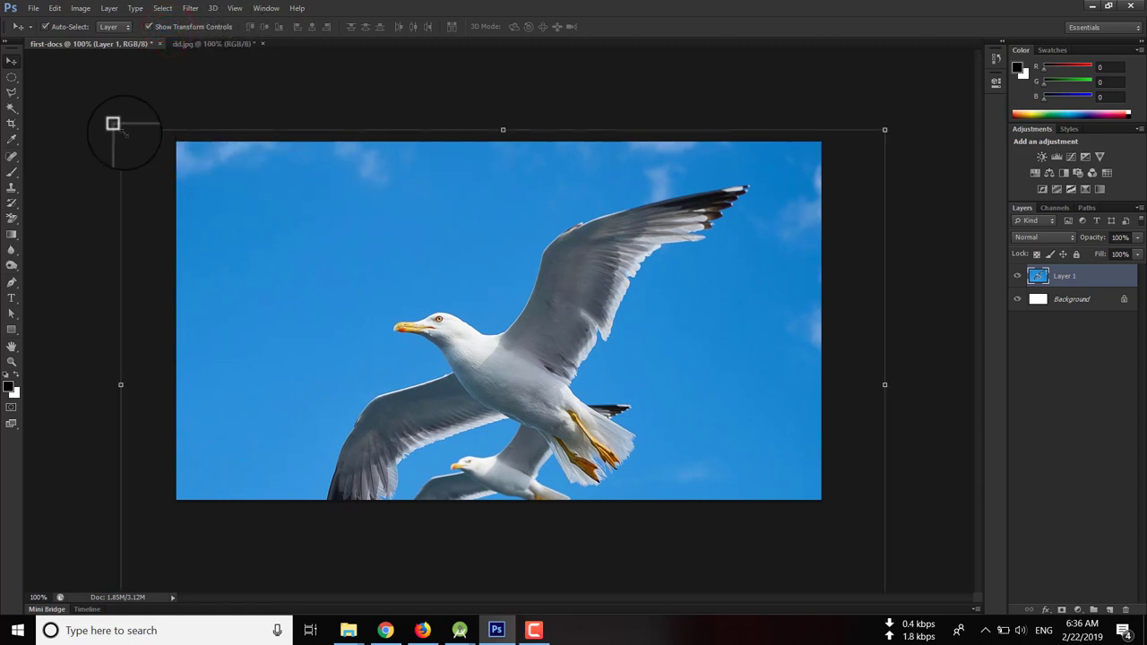
drag(121, 130, 380, 302)
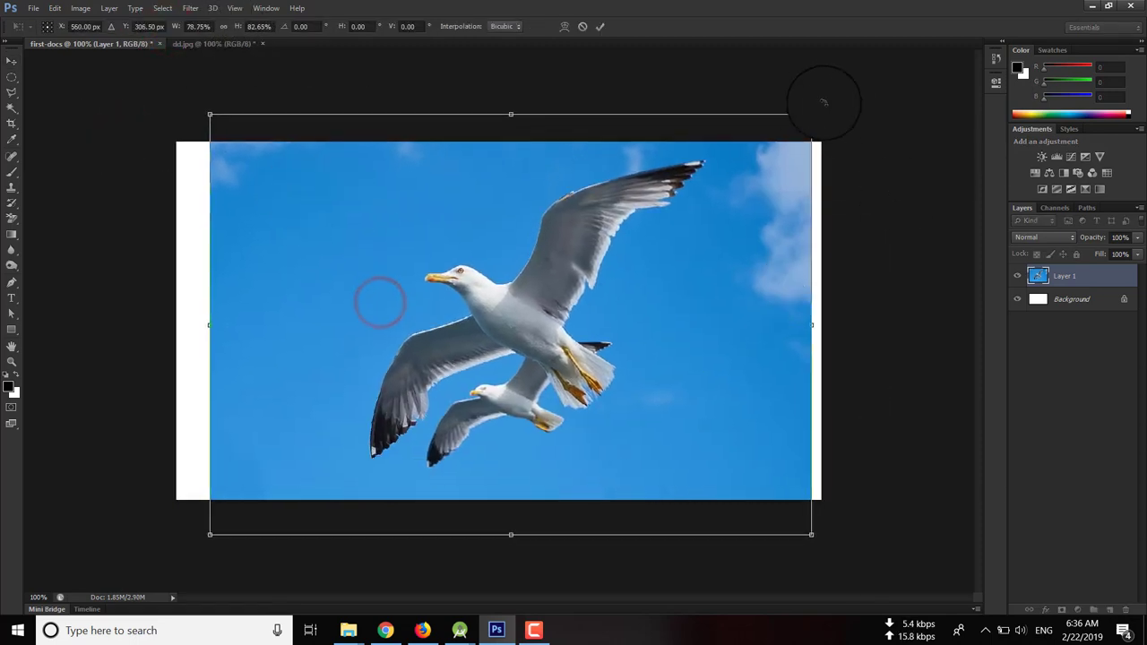
key(Escape)
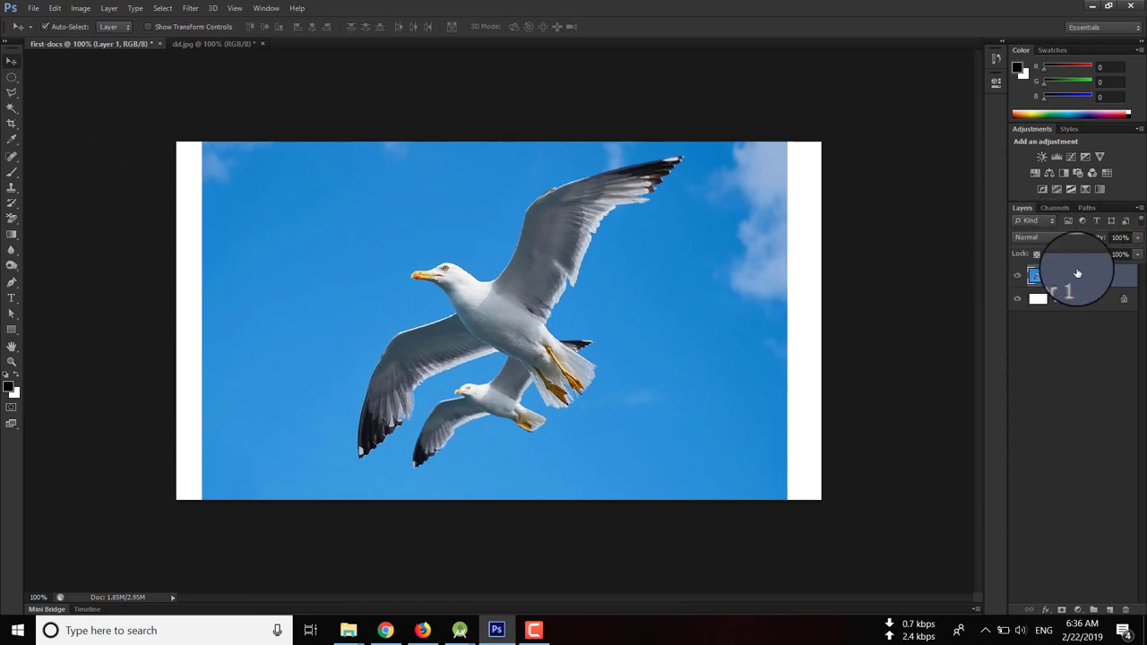
key(ctrl+j)
key(ctrl+j)
key(ctrl+j)
key(ctrl+j)
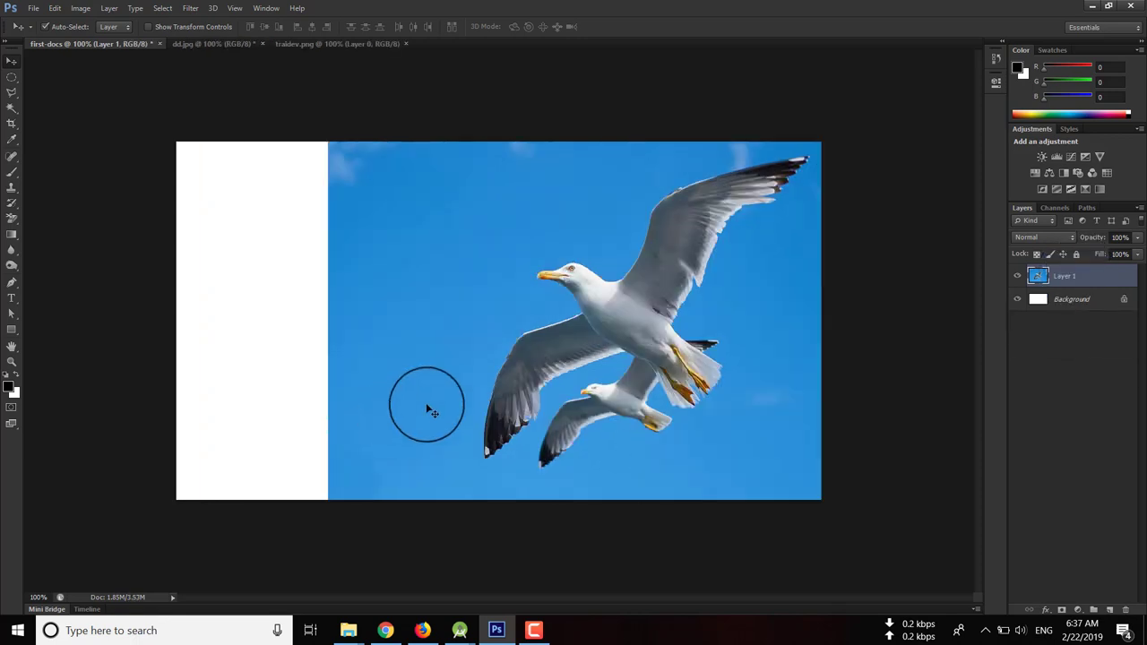
Draw a rectangular selection over the photo's top-left area and add two new empty layers
click(12, 81)
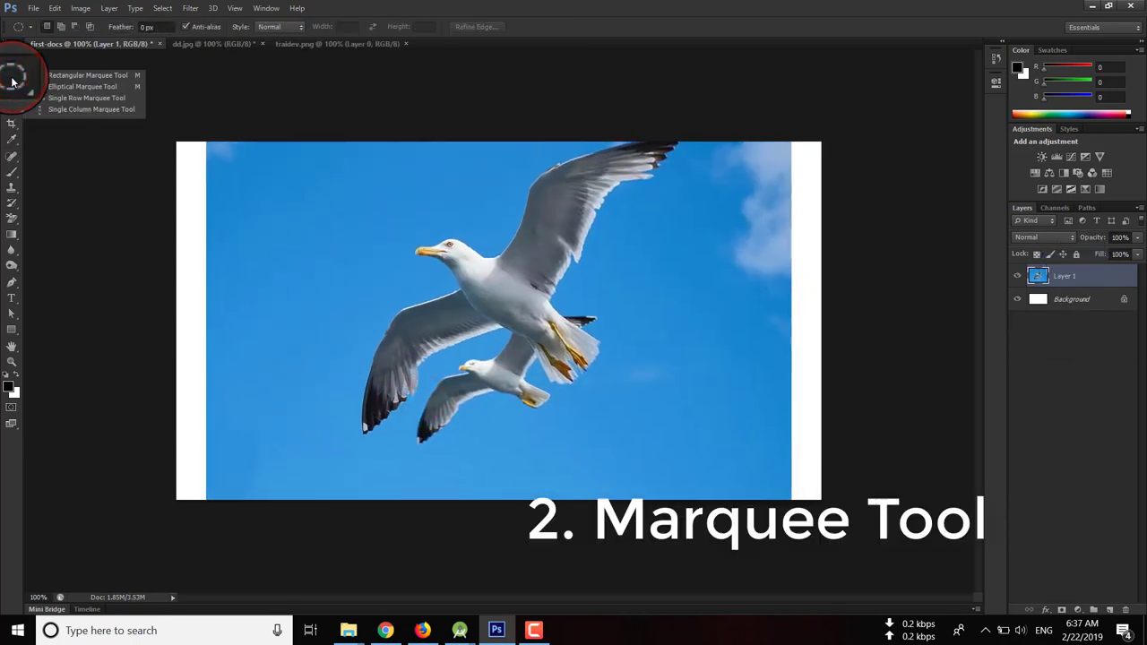
click(63, 75)
click(9, 86)
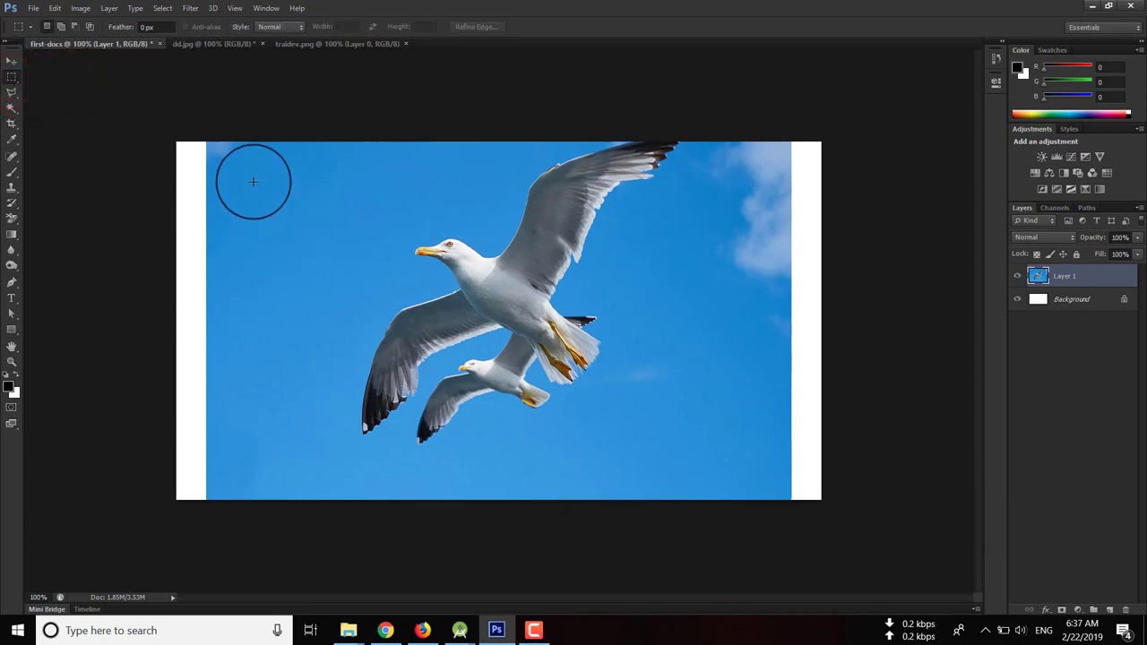
drag(243, 172, 557, 415)
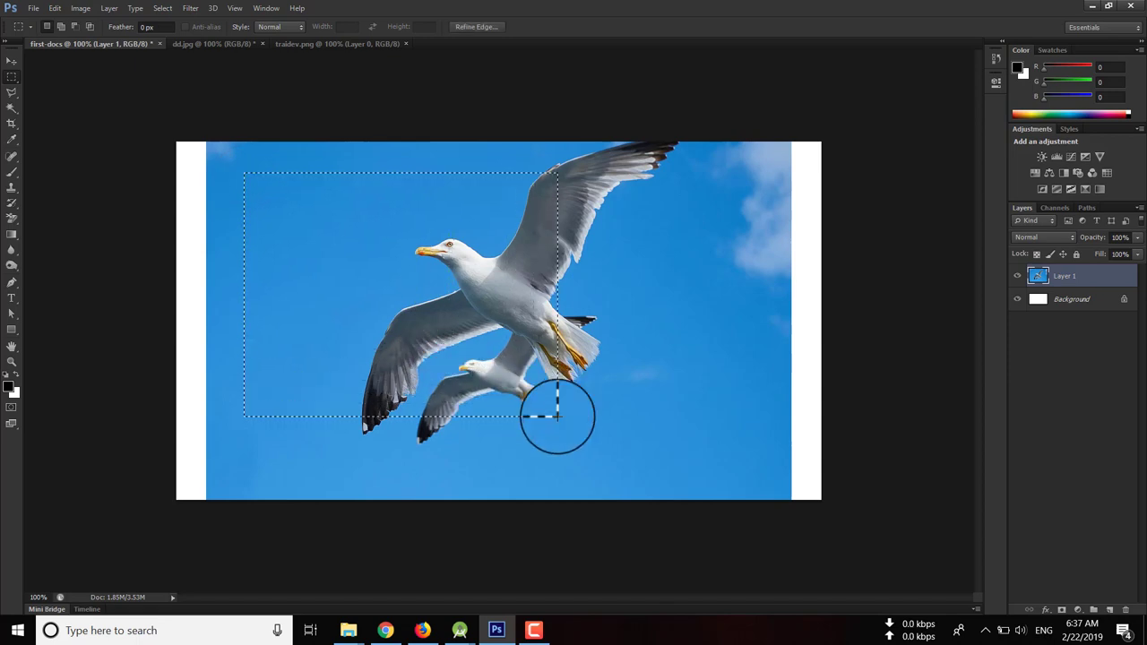
key(ctrl+shift+alt+n)
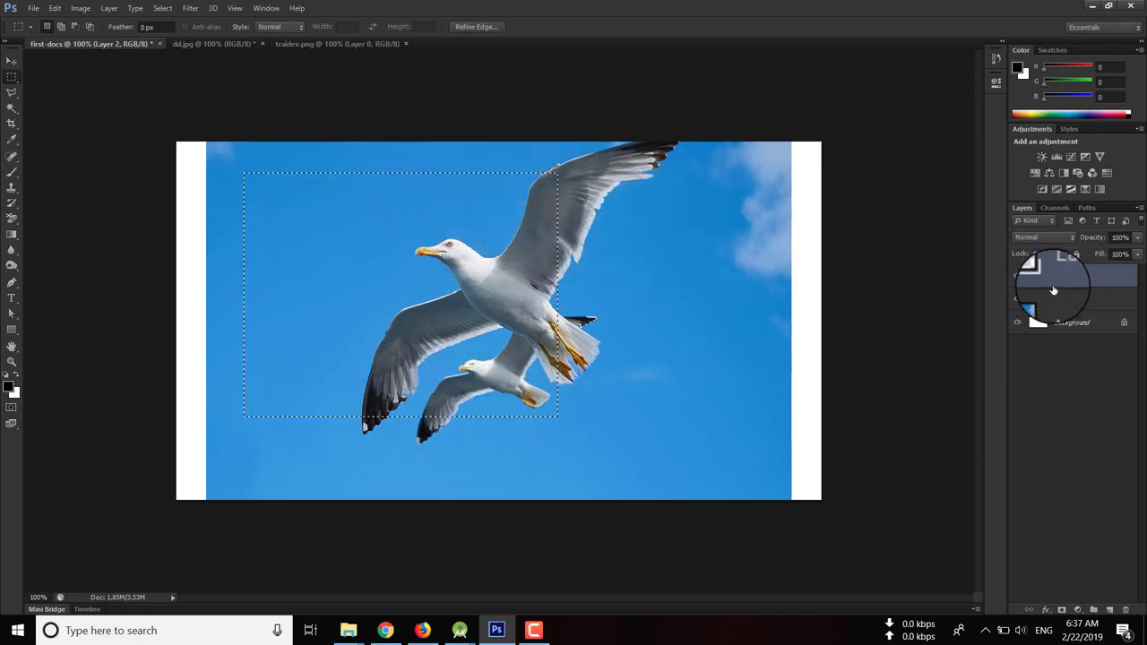
click(1110, 609)
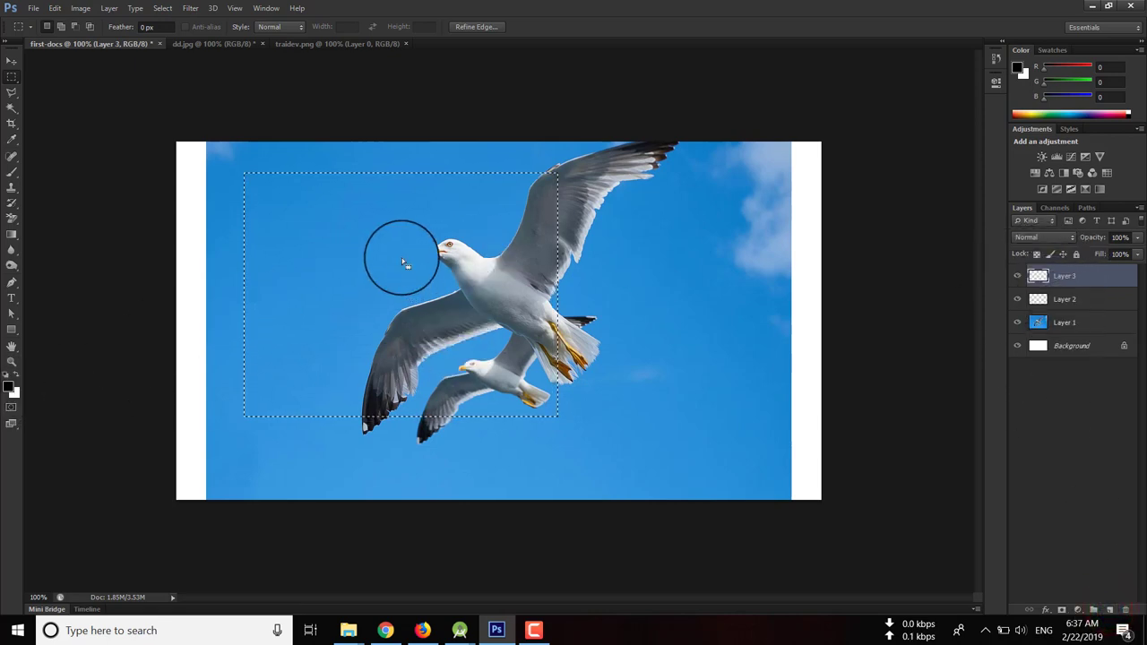
Fill the rectangle with black, then white, then pure red, and deselect
key(alt+BackSpace)
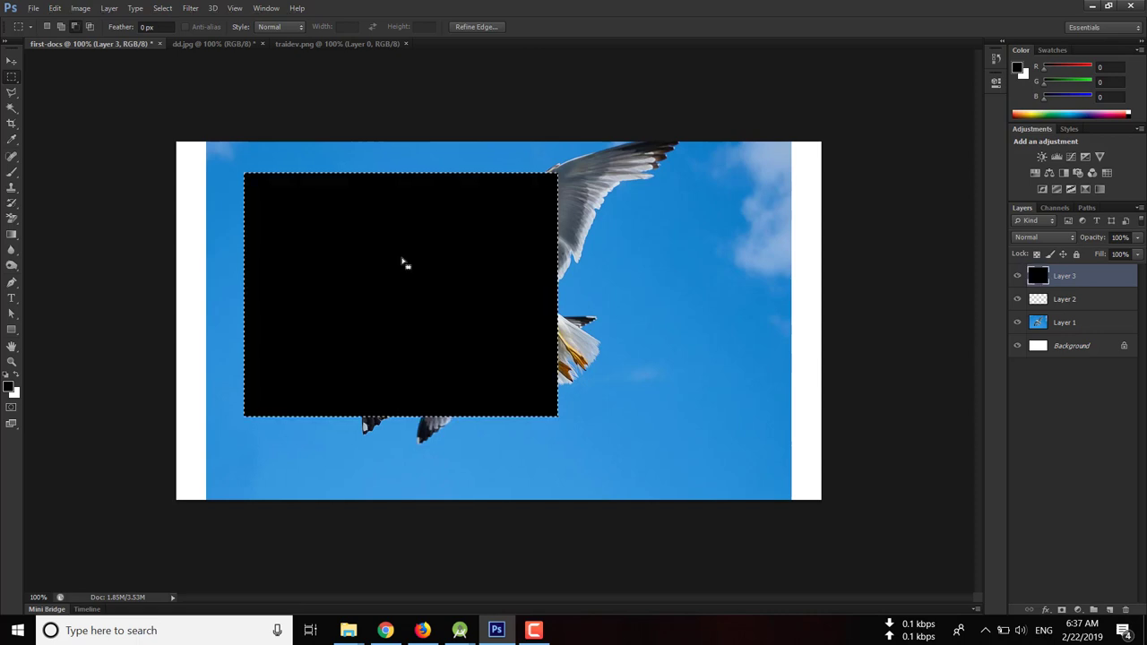
key(ctrl+BackSpace)
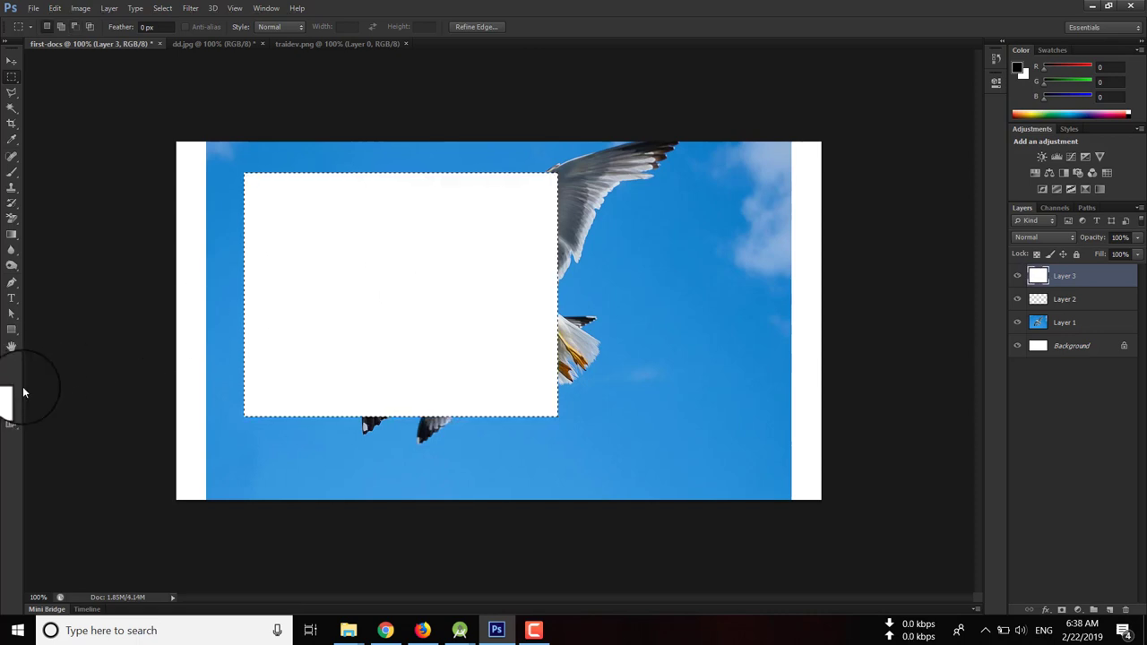
click(9, 387)
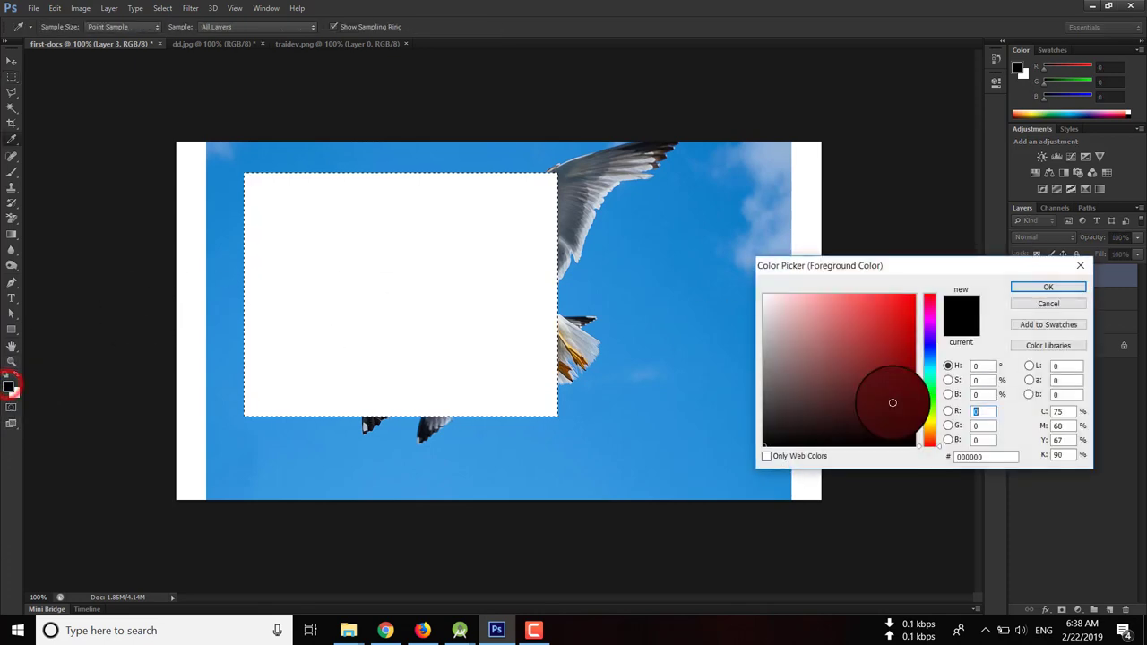
drag(871, 335, 968, 263)
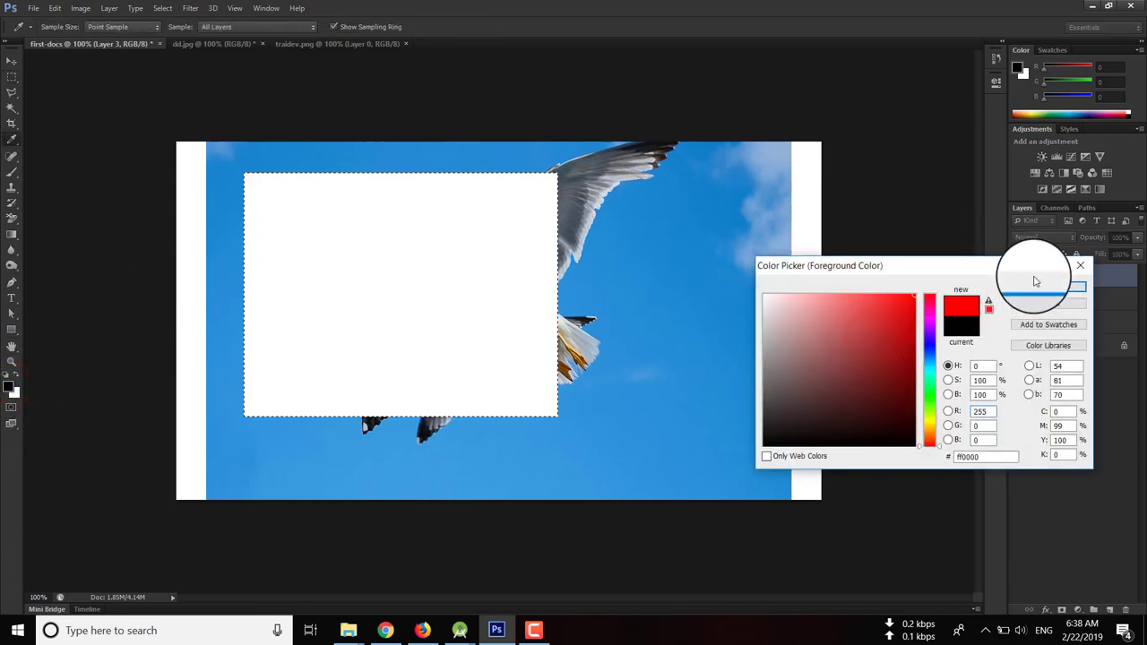
click(1047, 287)
key(alt+BackSpace)
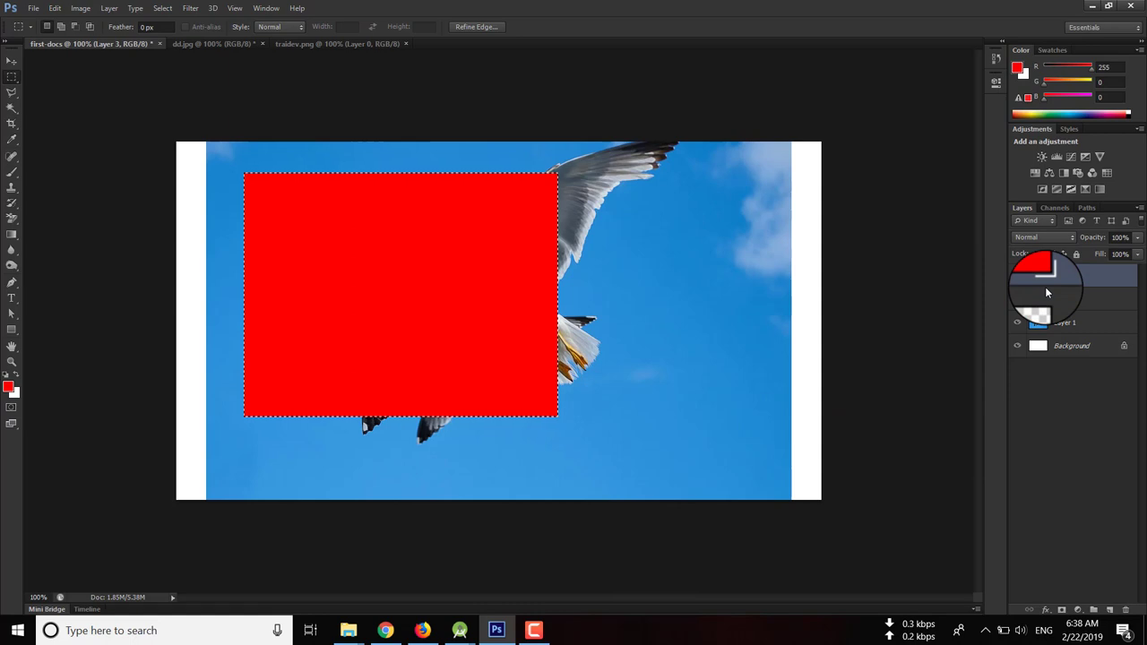
key(ctrl+d)
Move the red rectangle around the image, then delete its layer
key(v)
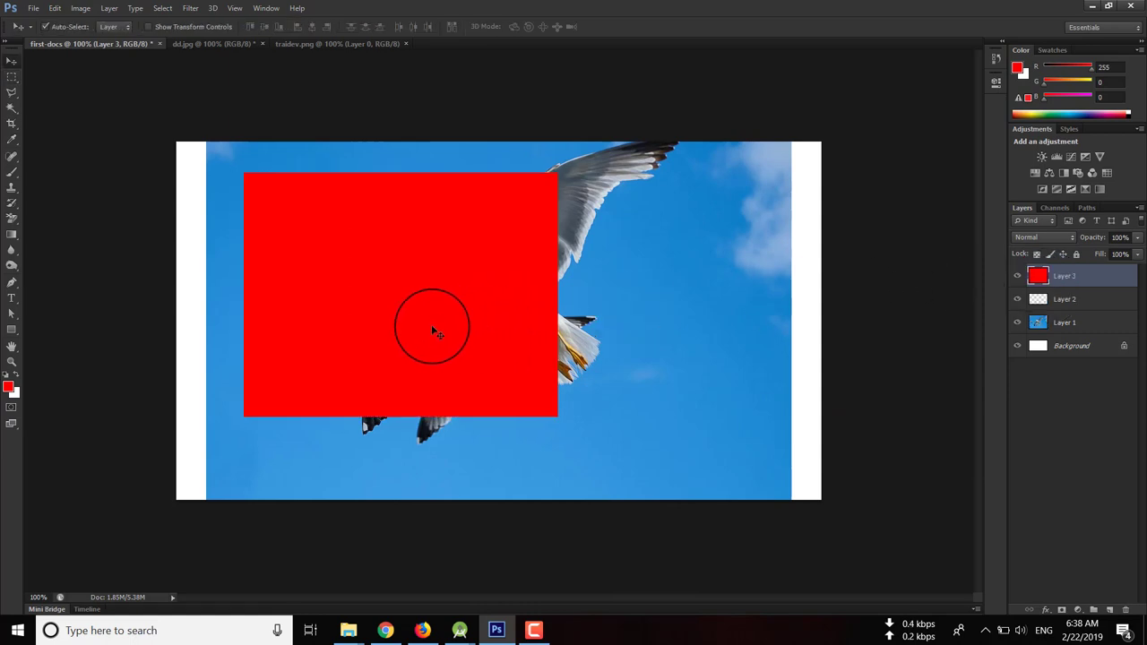
drag(432, 329, 506, 398)
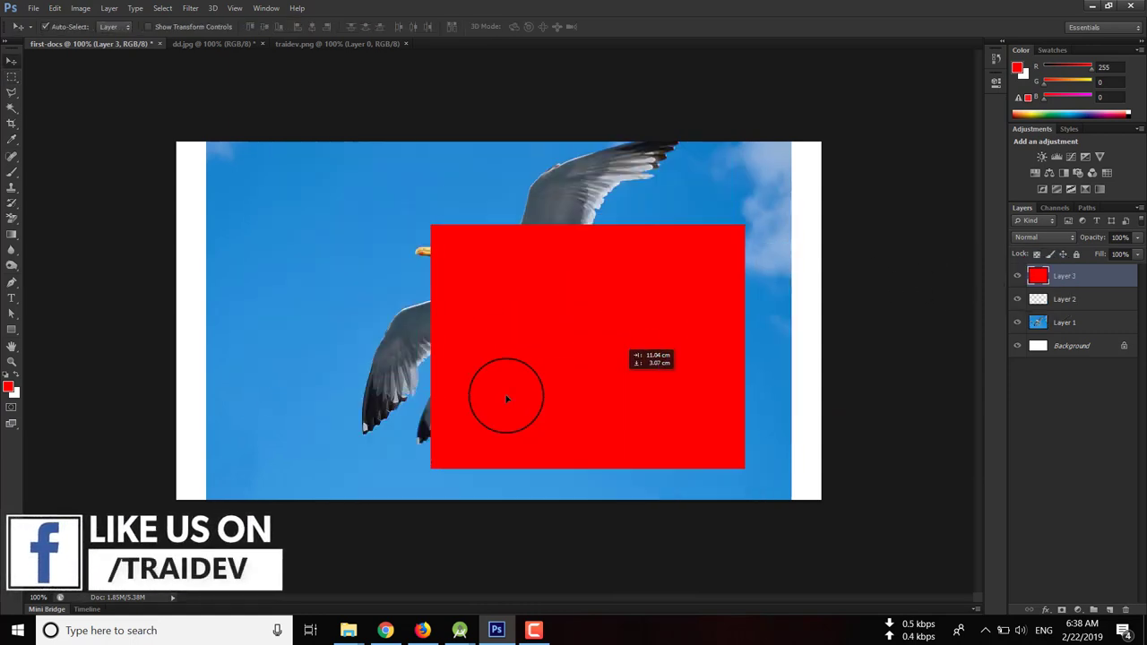
drag(506, 399, 819, 289)
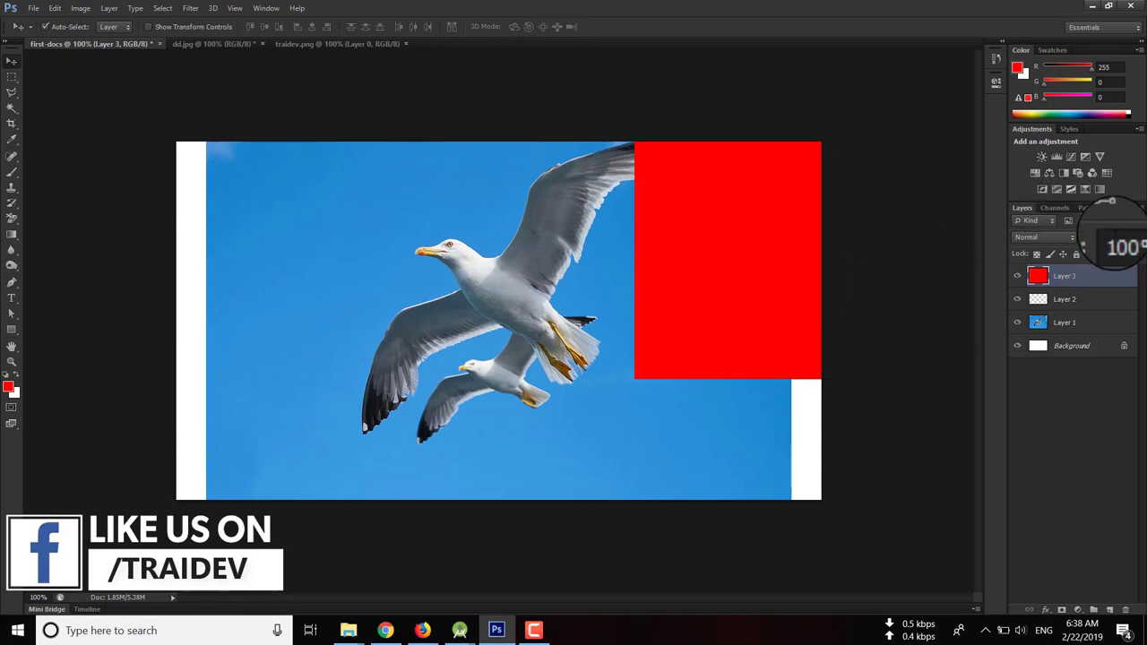
drag(697, 266, 208, 266)
key(Delete)
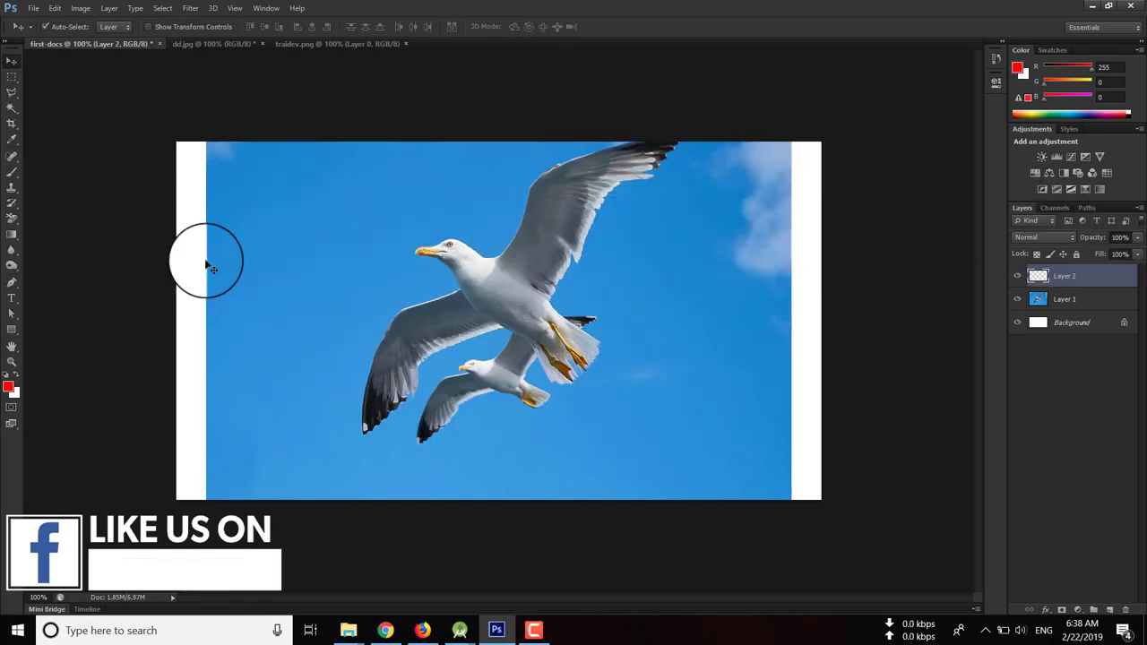
Delete empty Layer 2, lasso freehand around both gulls, and copy them with Ctrl+J
key(Delete)
click(11, 92)
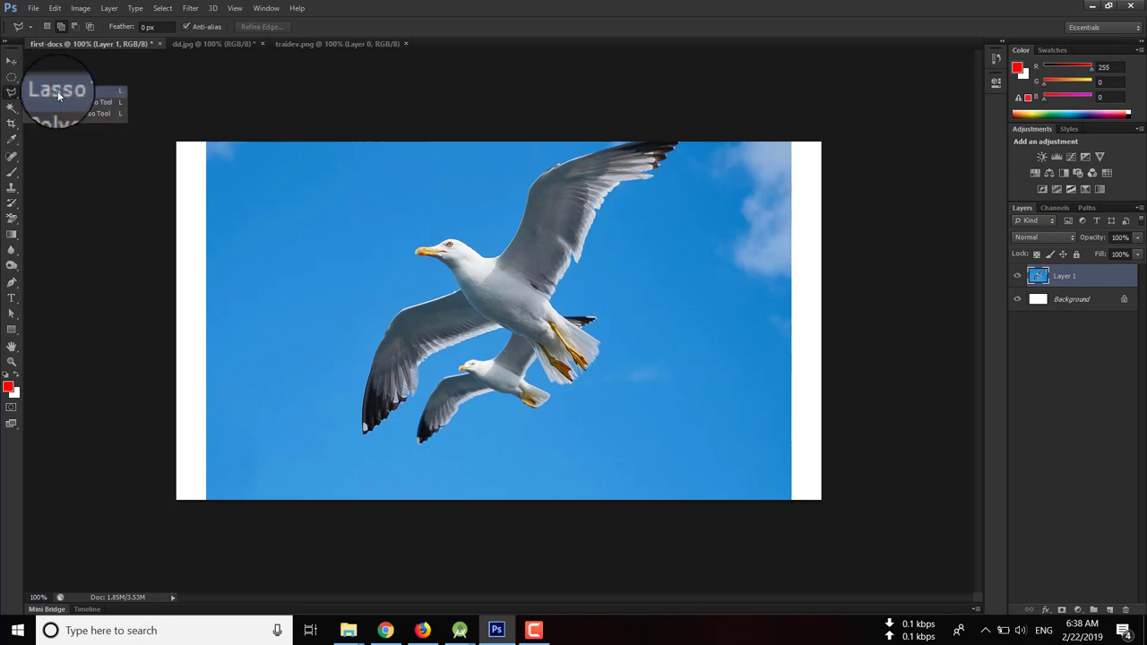
click(58, 96)
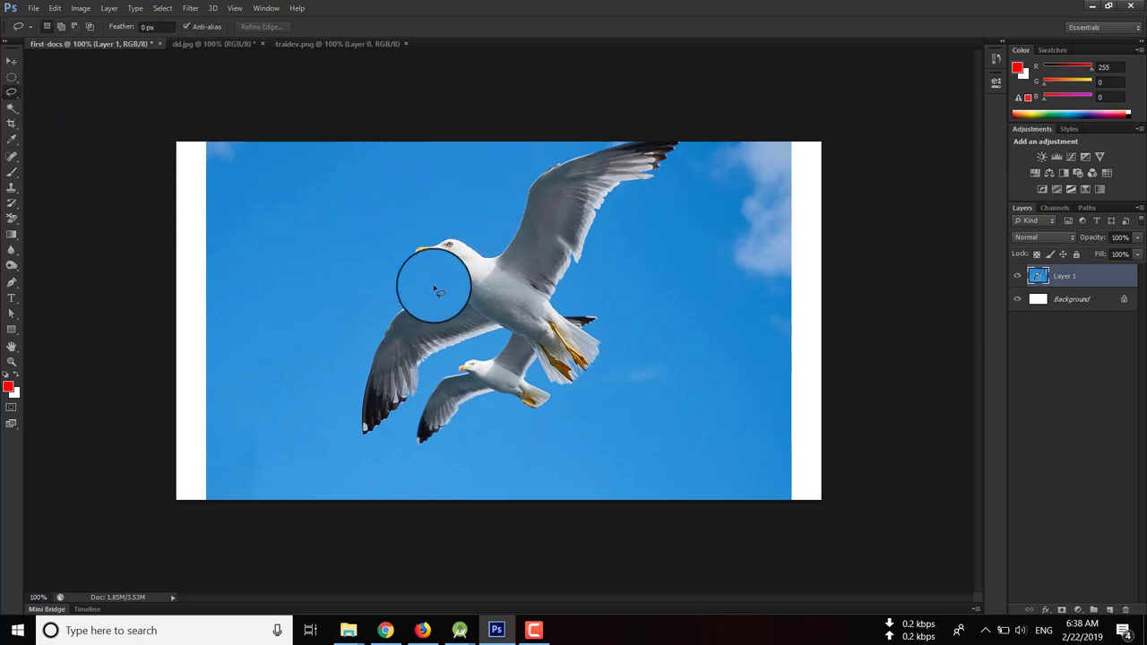
mouse_move(457, 291)
mouse_down()
mouse_move(436, 452)
mouse_move(493, 408)
mouse_move(518, 404)
mouse_move(602, 218)
mouse_move(690, 162)
mouse_move(687, 126)
mouse_move(627, 131)
mouse_move(533, 170)
mouse_move(500, 246)
mouse_move(418, 235)
mouse_move(447, 286)
mouse_move(439, 300)
mouse_up()
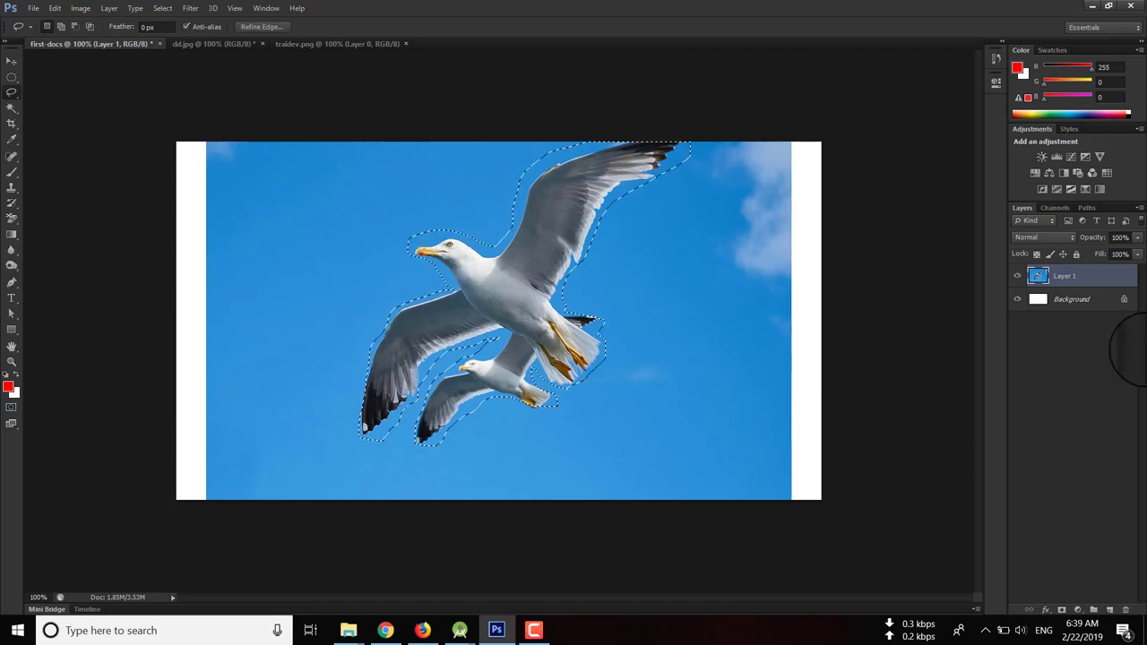
key(ctrl+j)
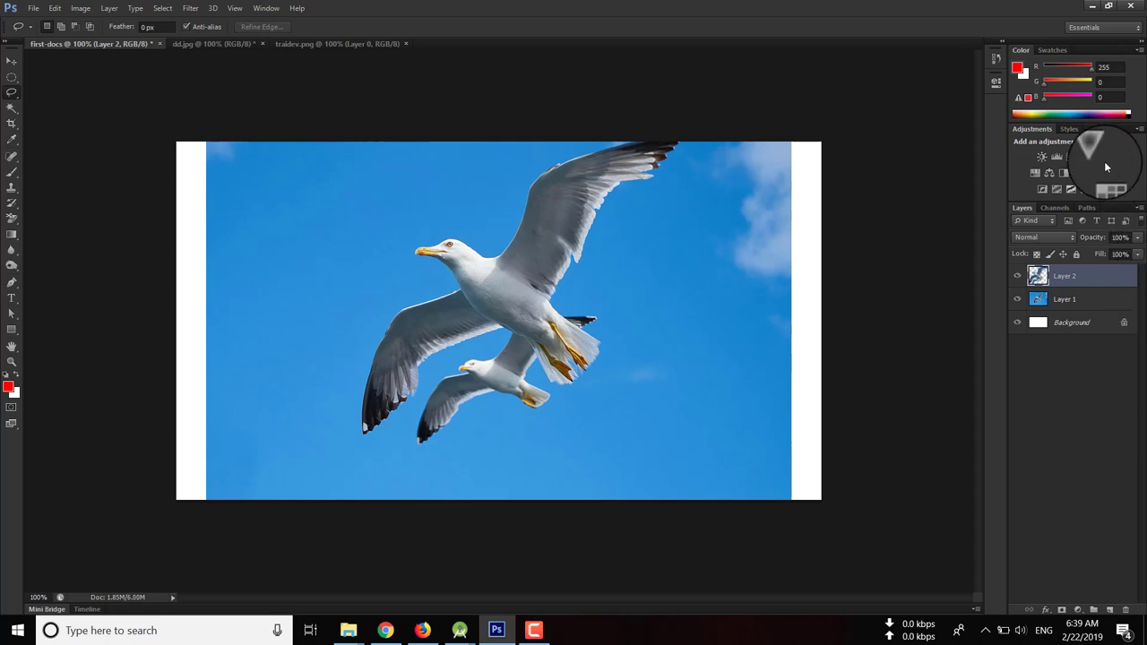
Hide Layer 1, delete the cut-out gulls layer, and choose the Polygonal Lasso Tool
click(1018, 297)
key(Delete)
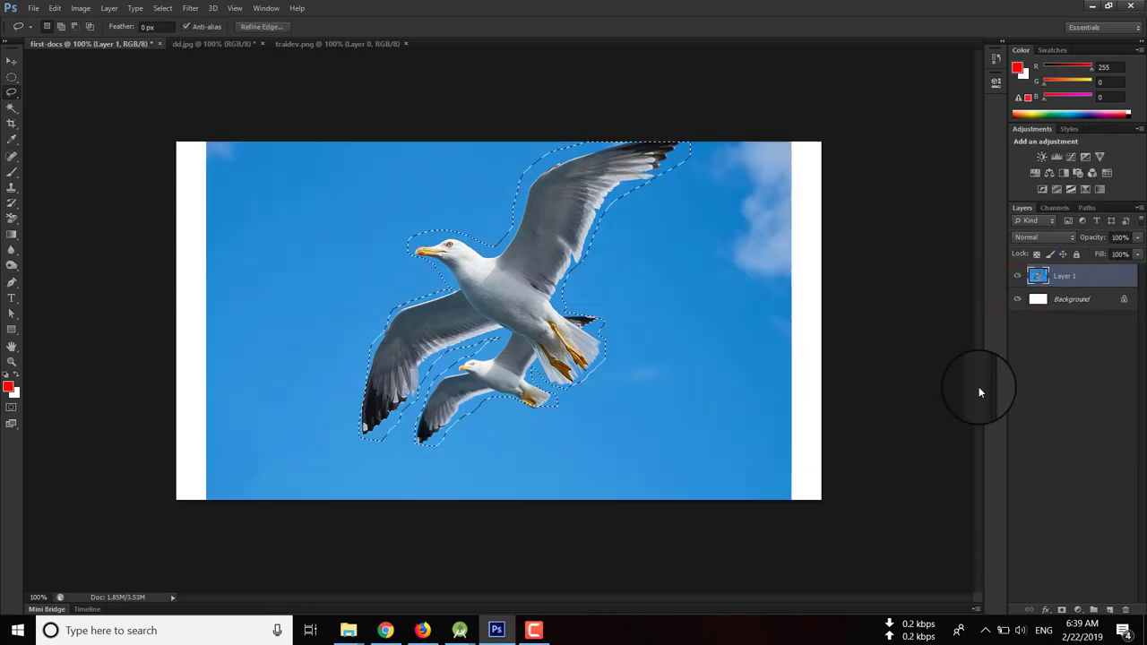
right_click(5, 90)
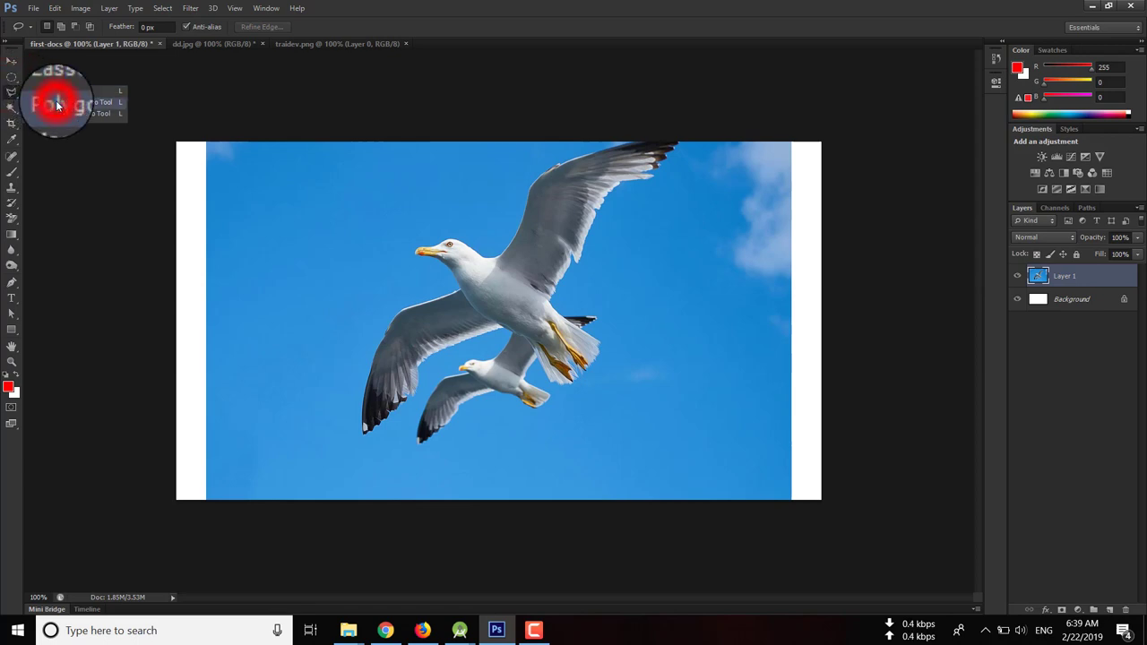
click(57, 105)
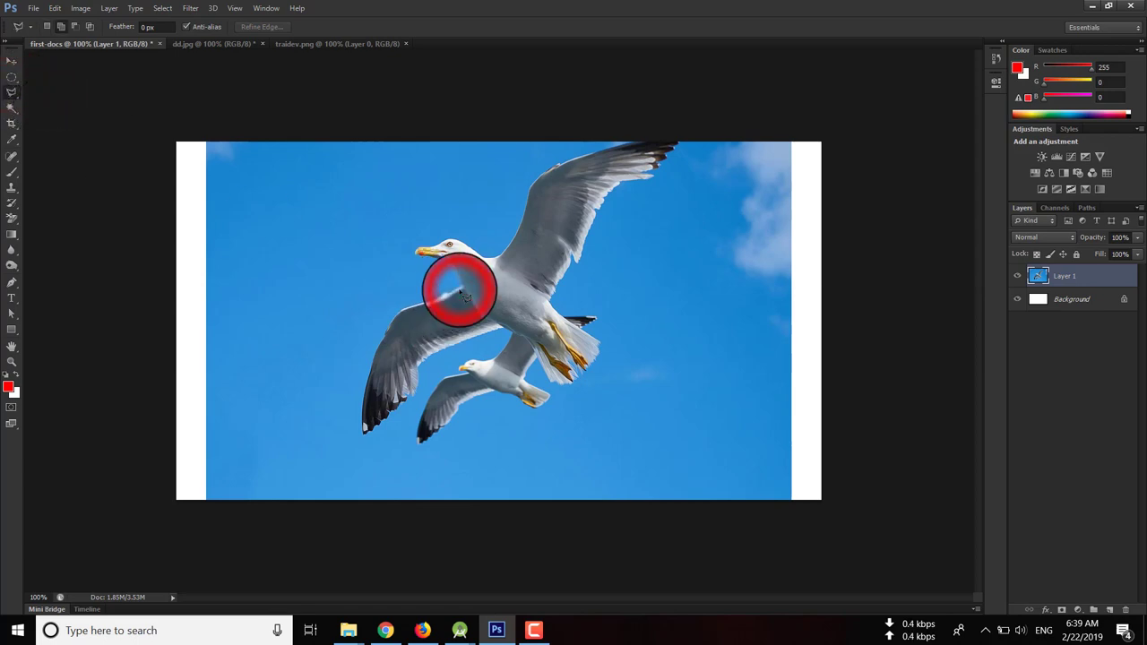
Trace a polygonal outline from the gull's head along the wing to the wing tip
click(460, 292)
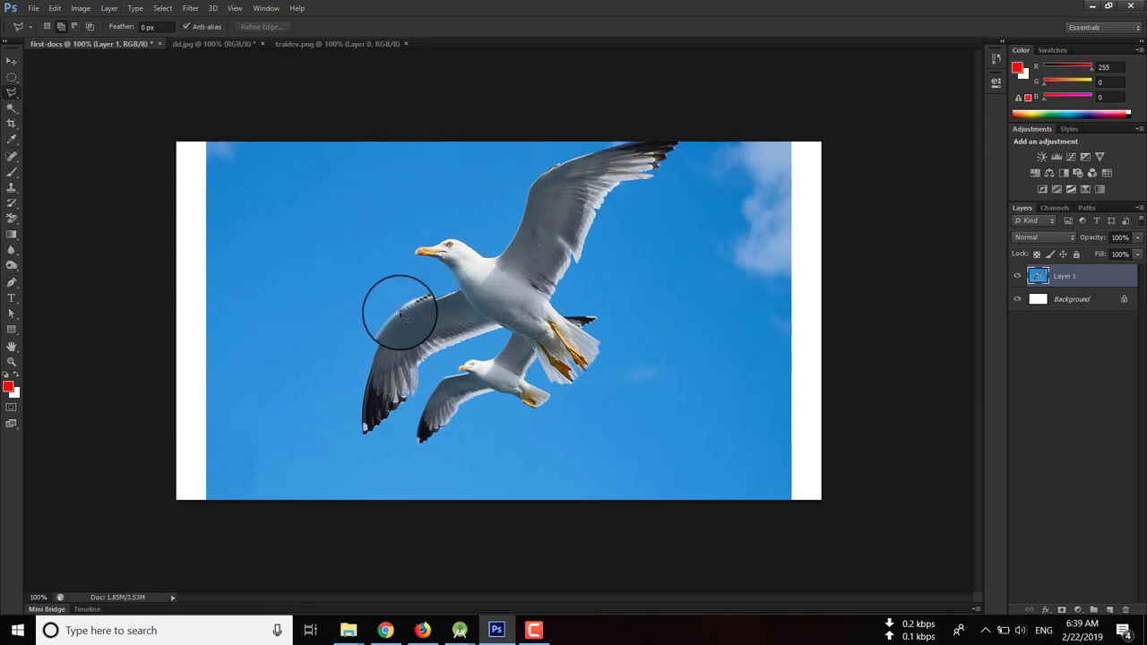
click(396, 313)
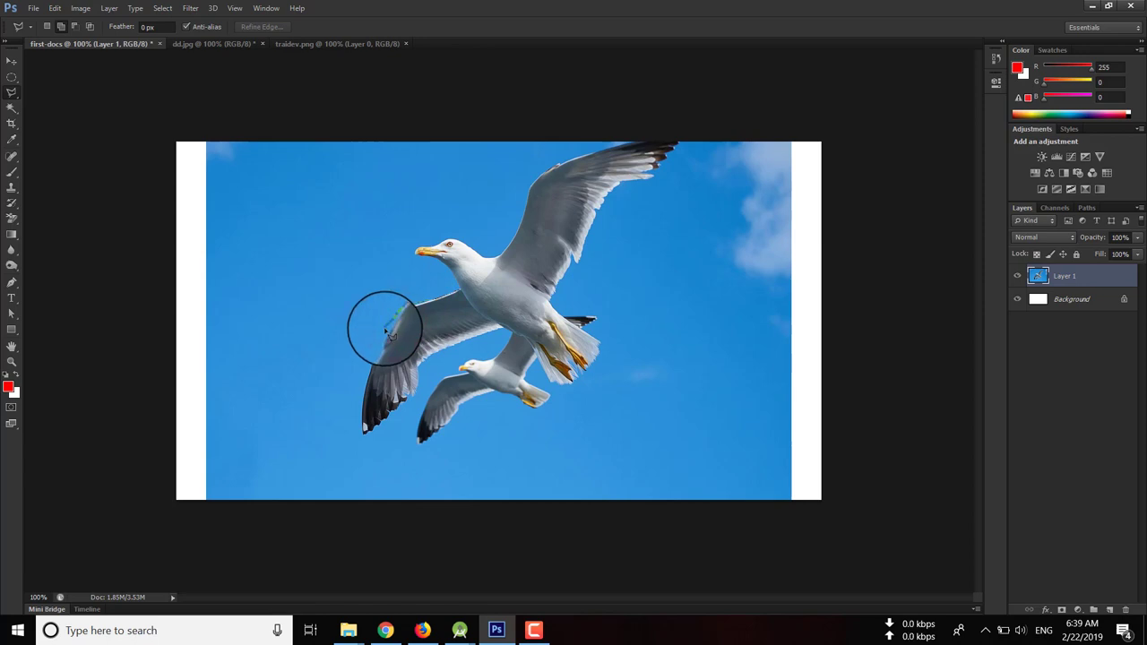
click(386, 328)
click(371, 349)
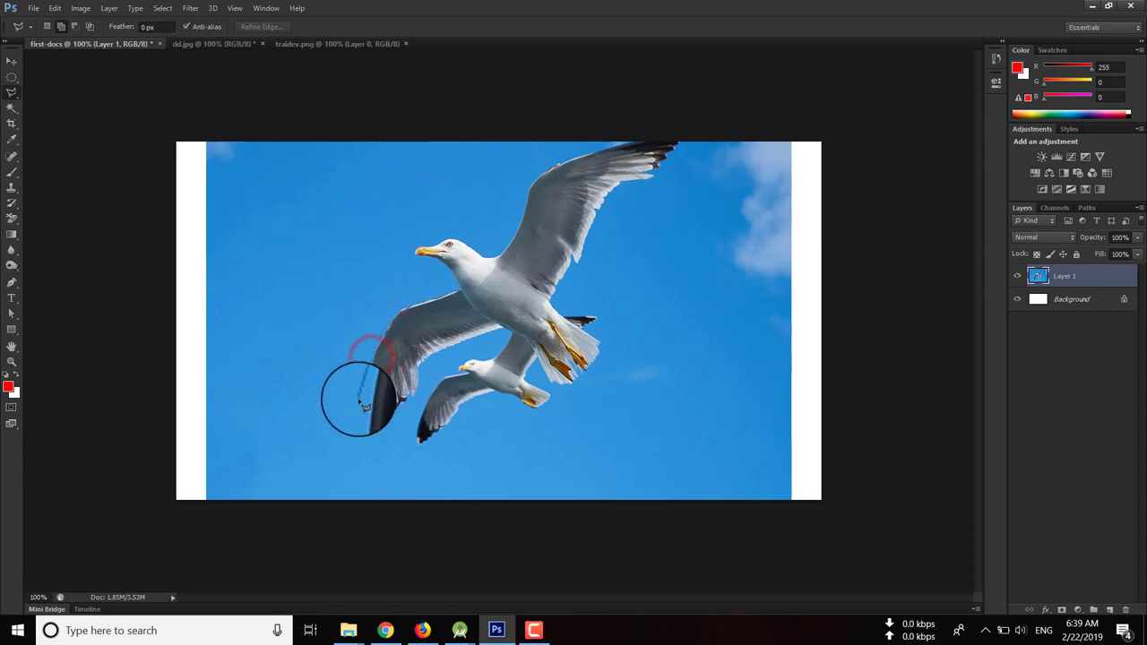
click(362, 401)
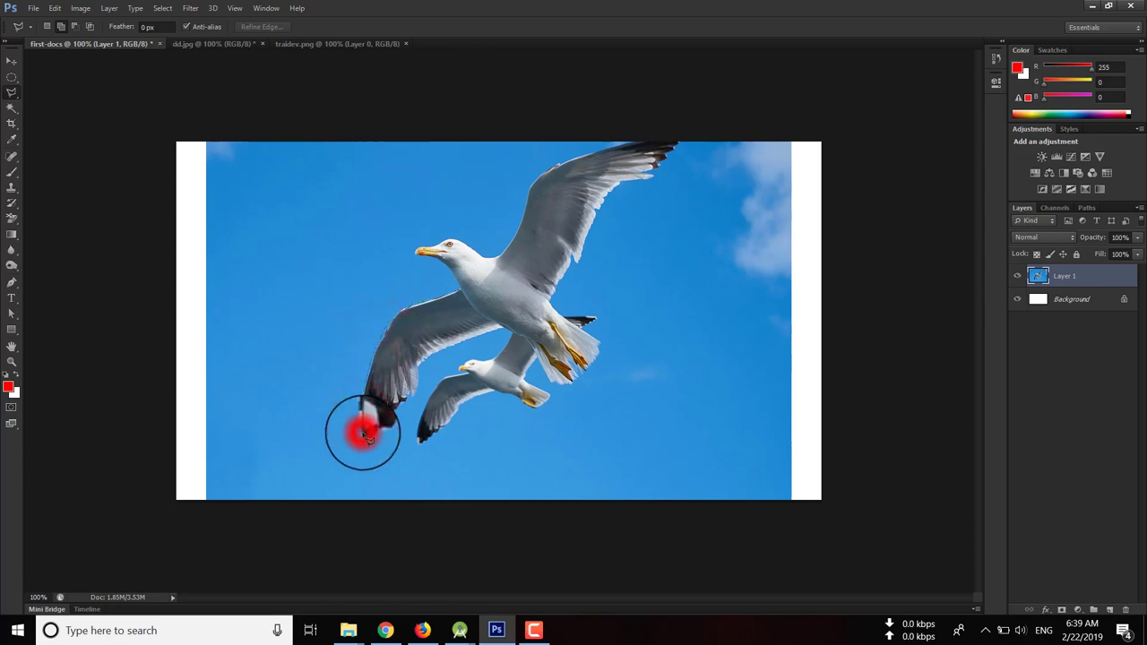
drag(362, 434, 380, 436)
scroll(380, 436, up, 1)
scroll(381, 436, up, 1)
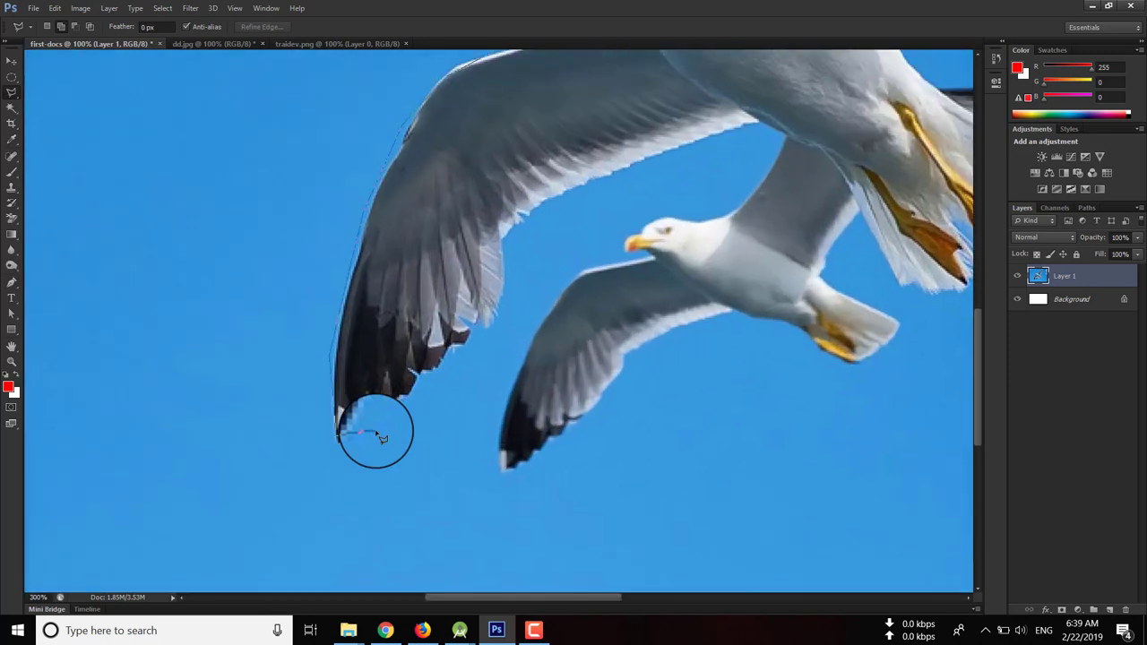
drag(343, 440, 365, 437)
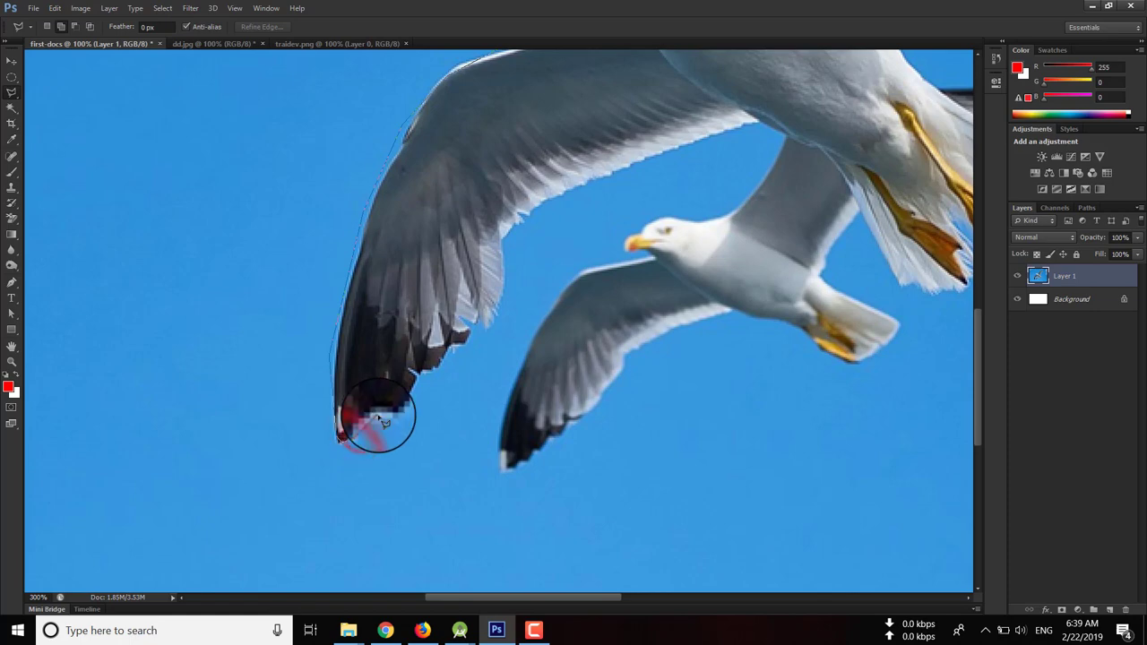
drag(365, 437, 411, 405)
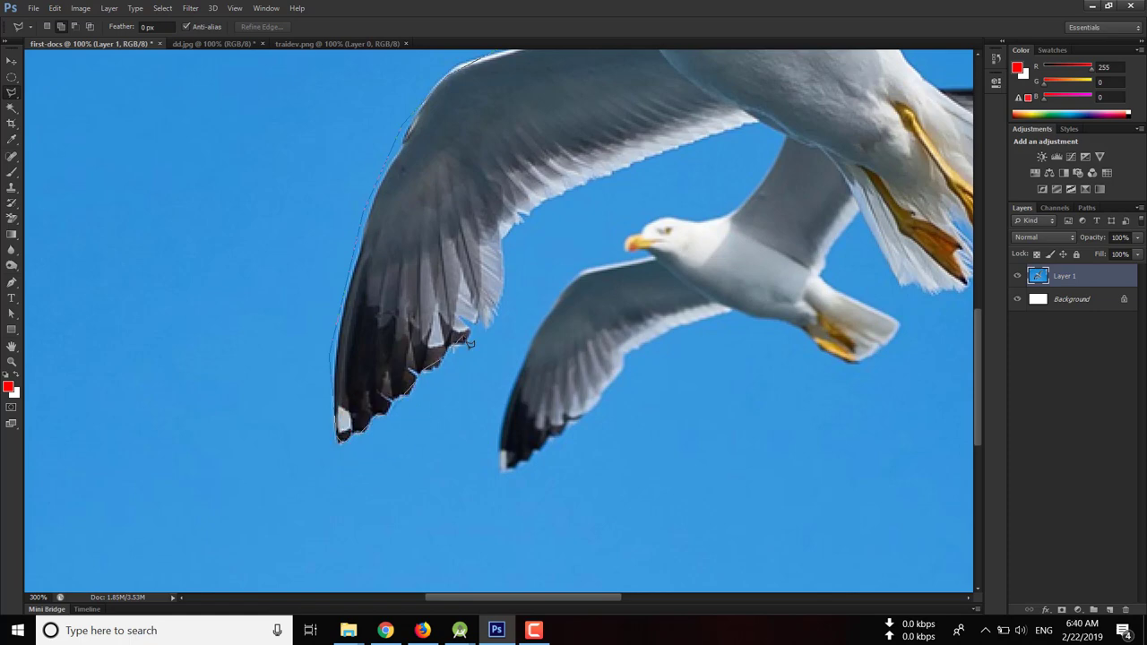
scroll(516, 249, down, 1)
scroll(414, 380, down, 1)
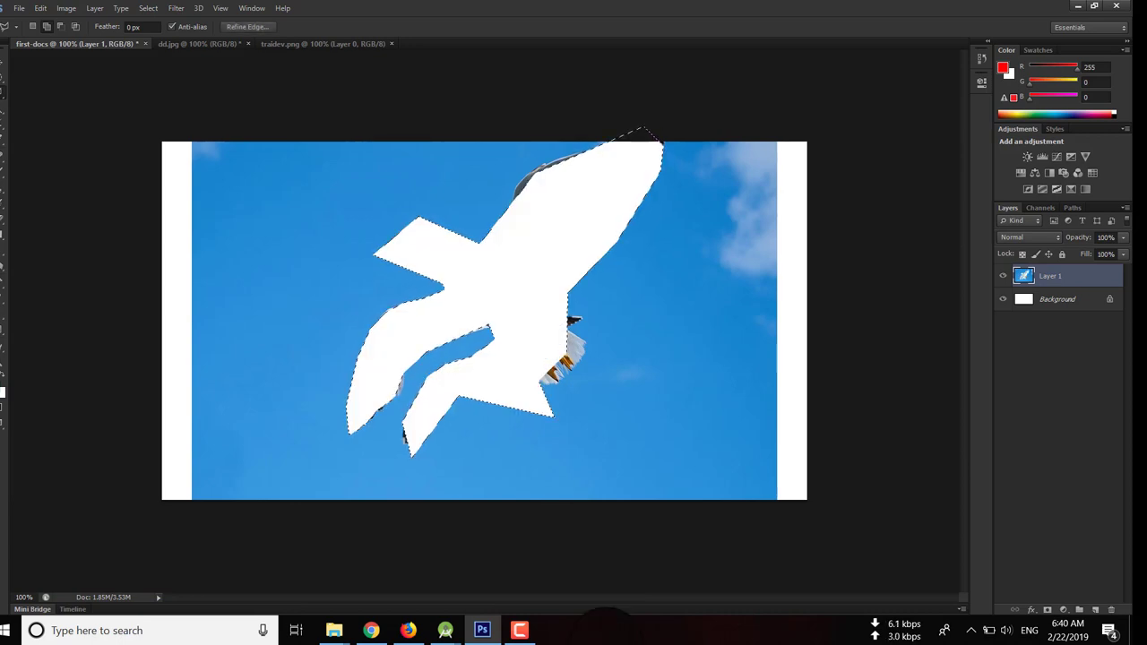
Select the gulls with Magic Wand and Quick Selection, copy them to Layer 2, hide Layer 1
click(591, 553)
click(11, 105)
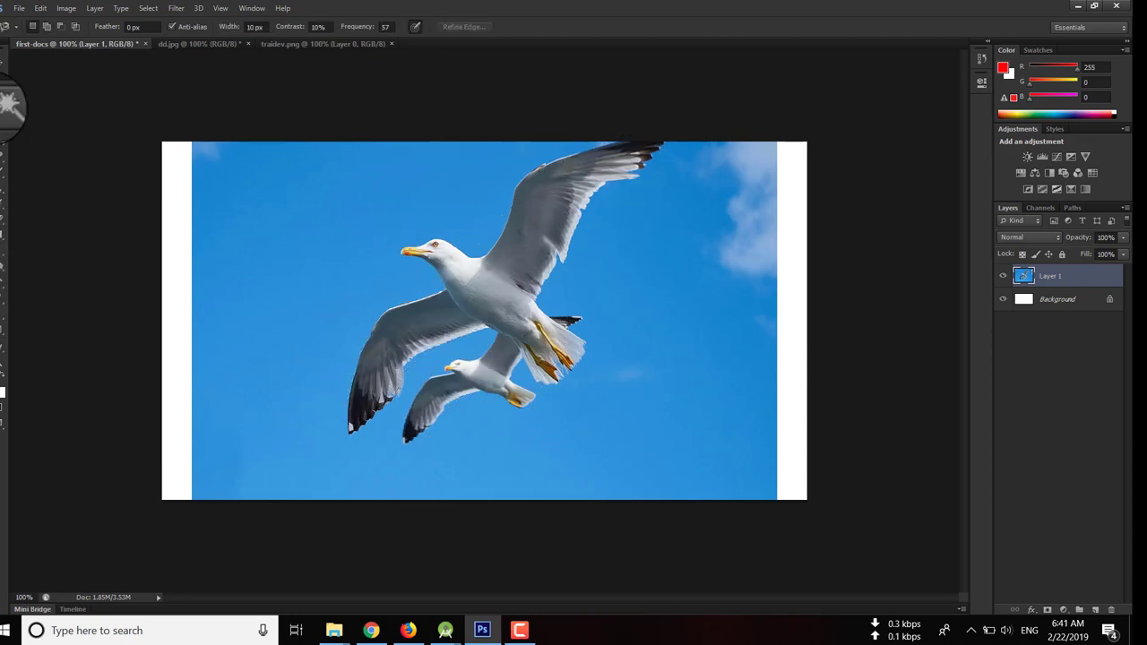
click(9, 106)
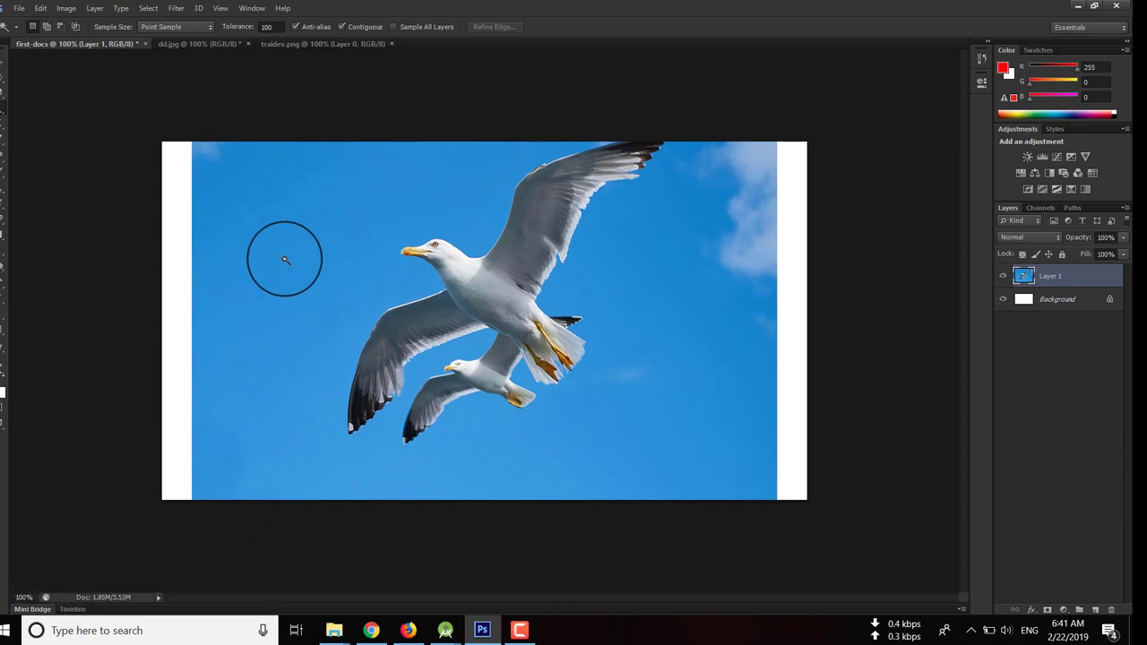
click(284, 259)
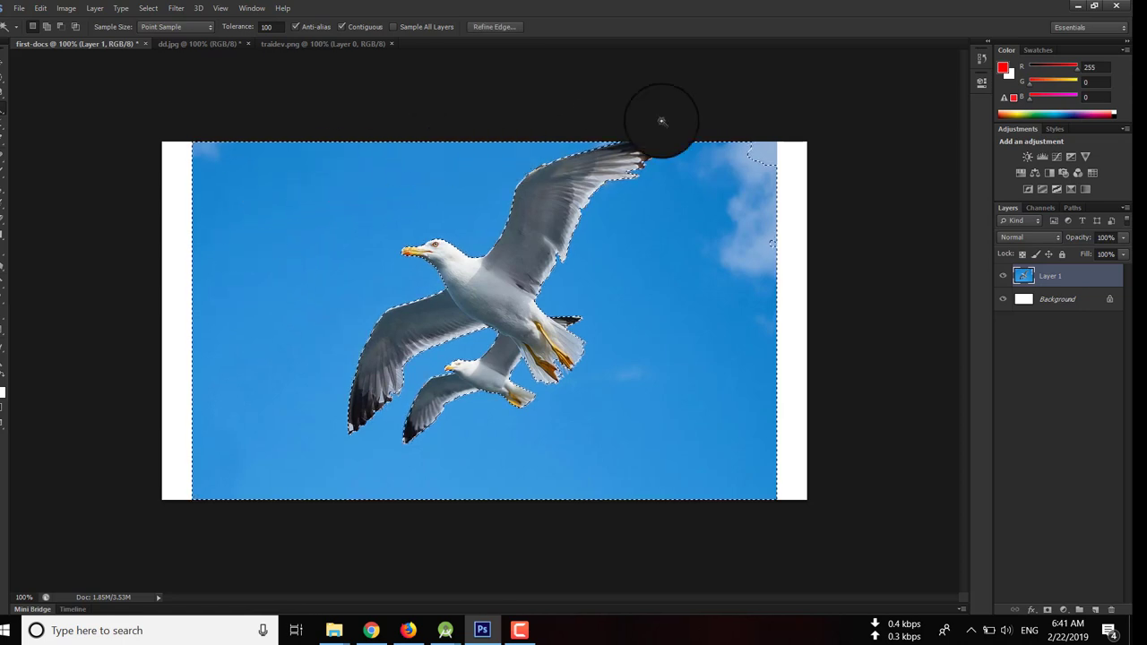
key(shift+w)
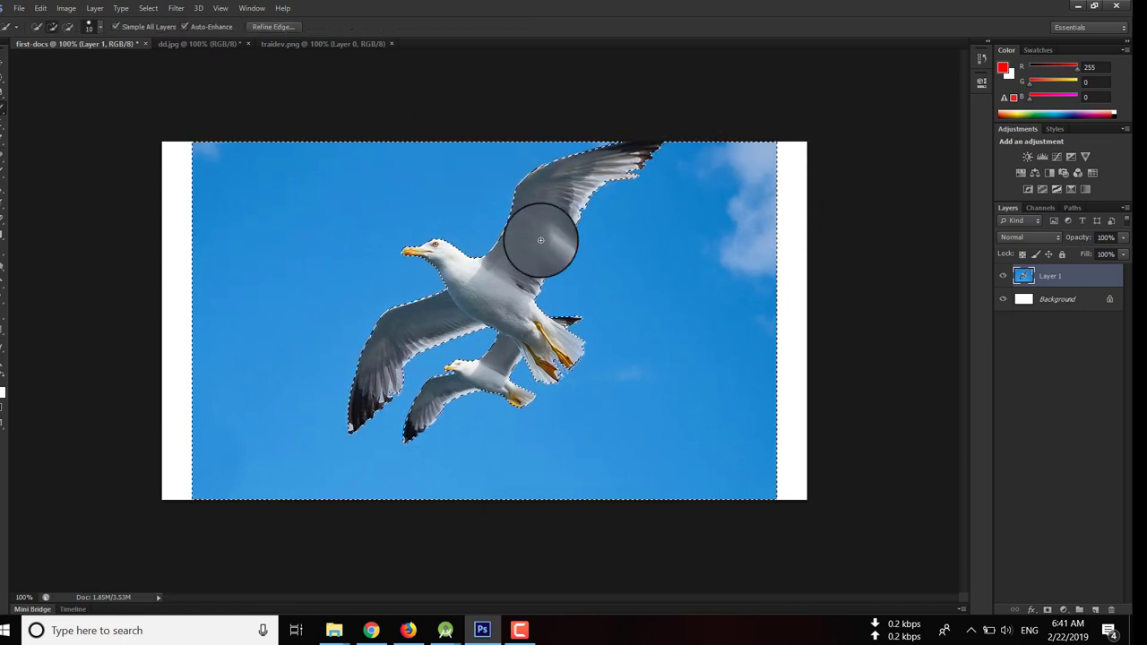
drag(689, 245, 745, 266)
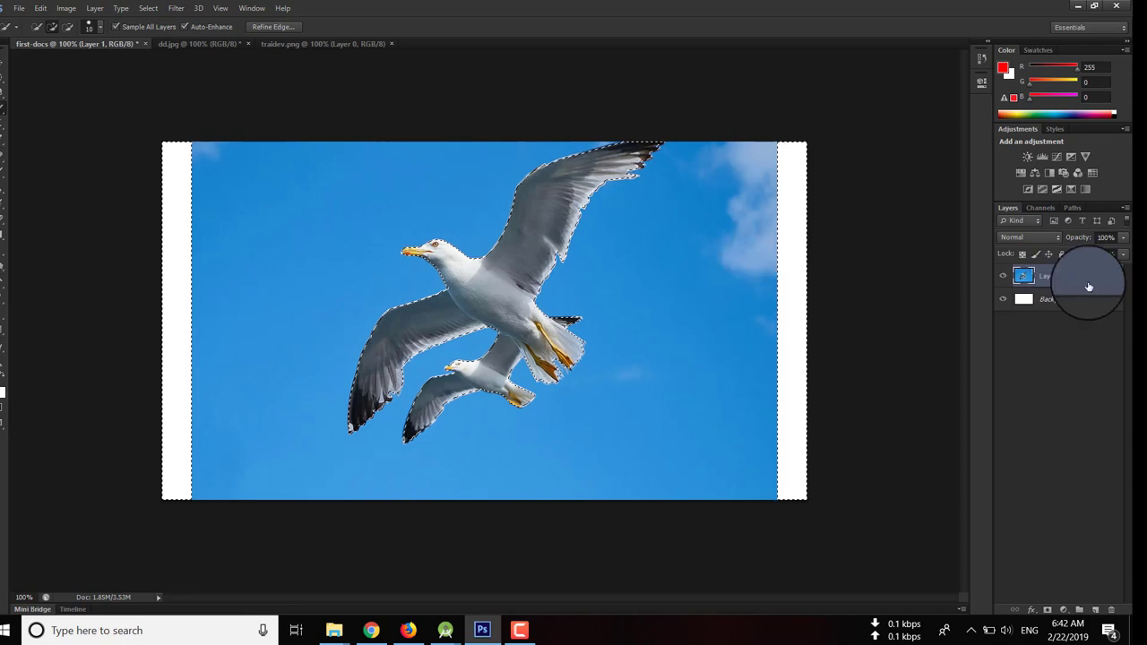
key(ctrl+j)
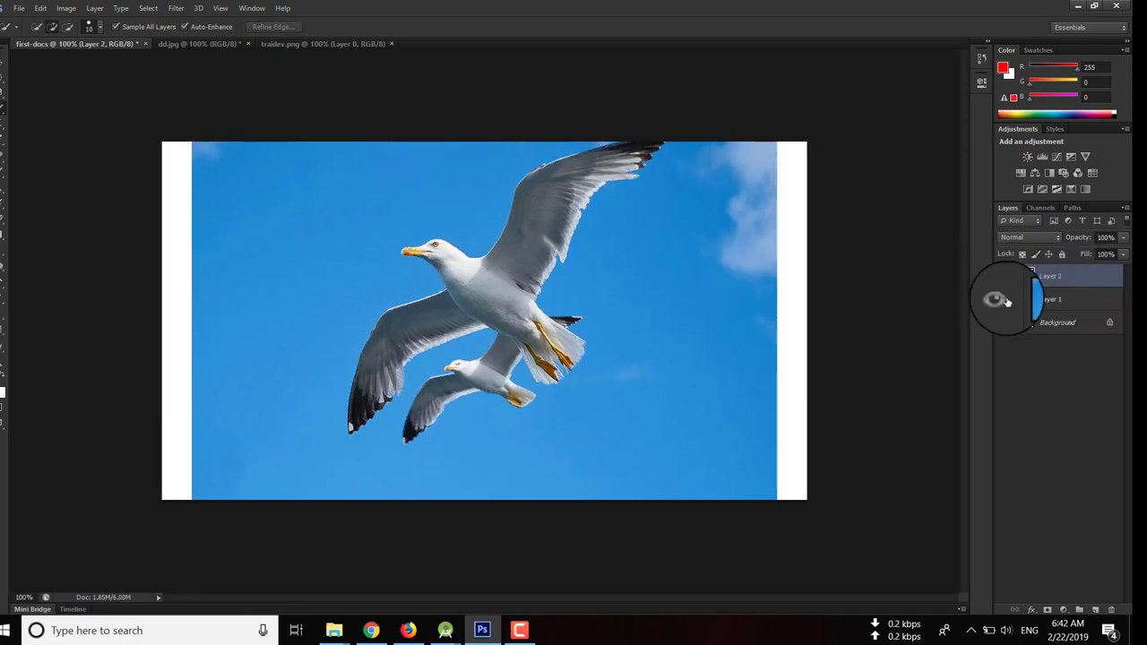
click(1005, 300)
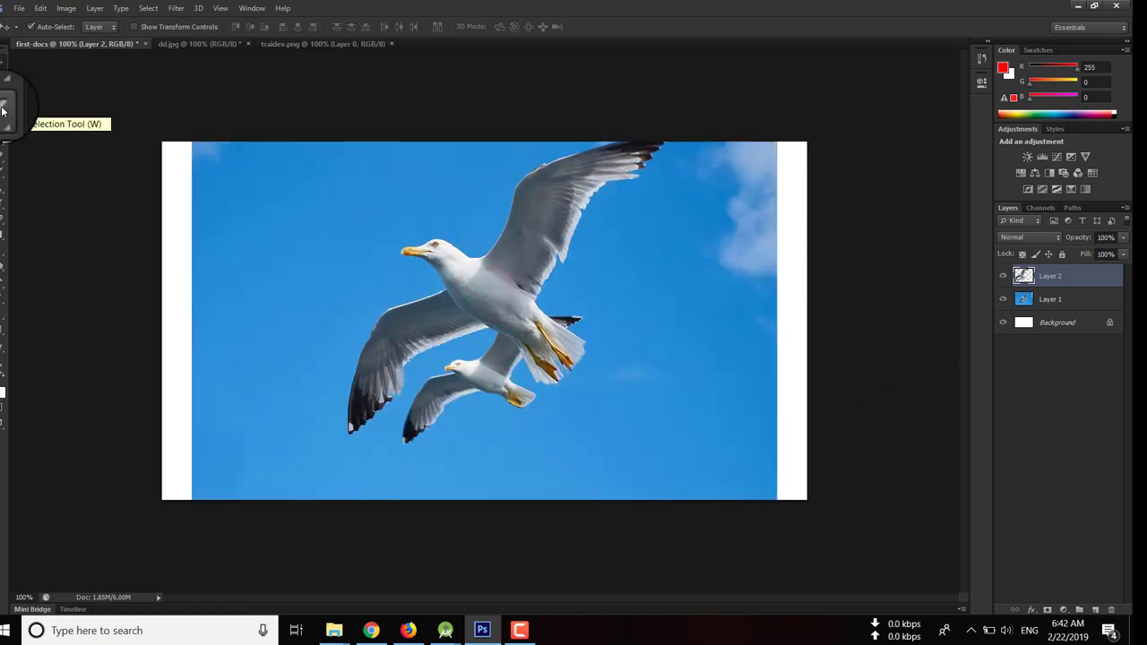
Quick-select the gull's body and wings, copy them to a new layer, hide the layers beneath
click(3, 109)
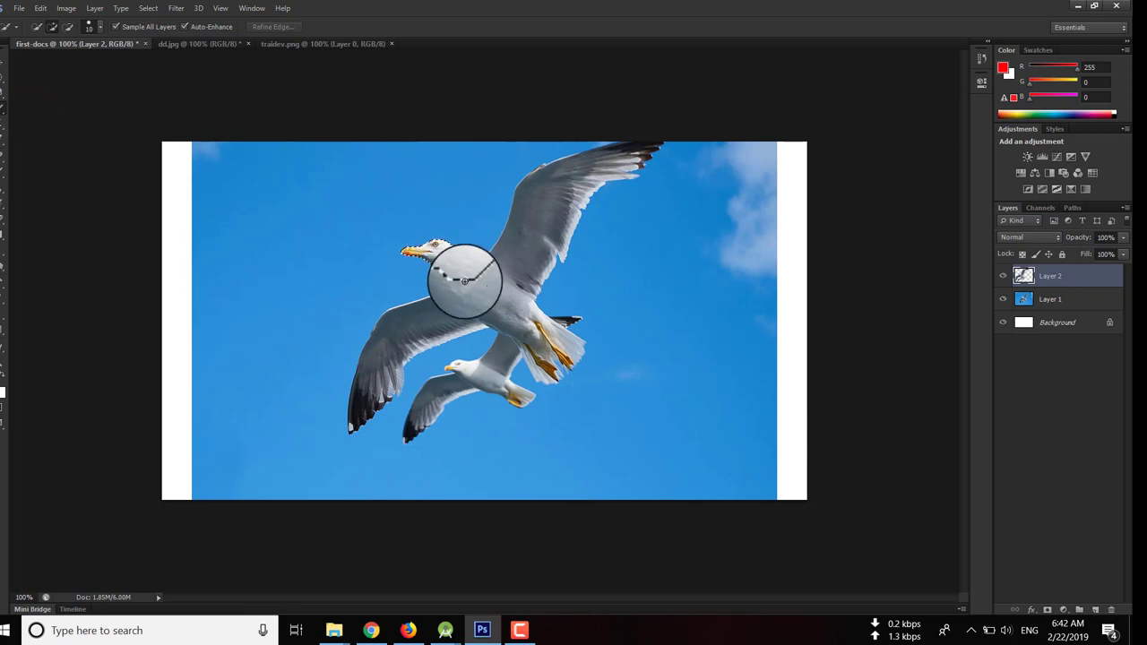
mouse_move(483, 298)
mouse_down()
mouse_move(529, 245)
mouse_move(482, 302)
mouse_up()
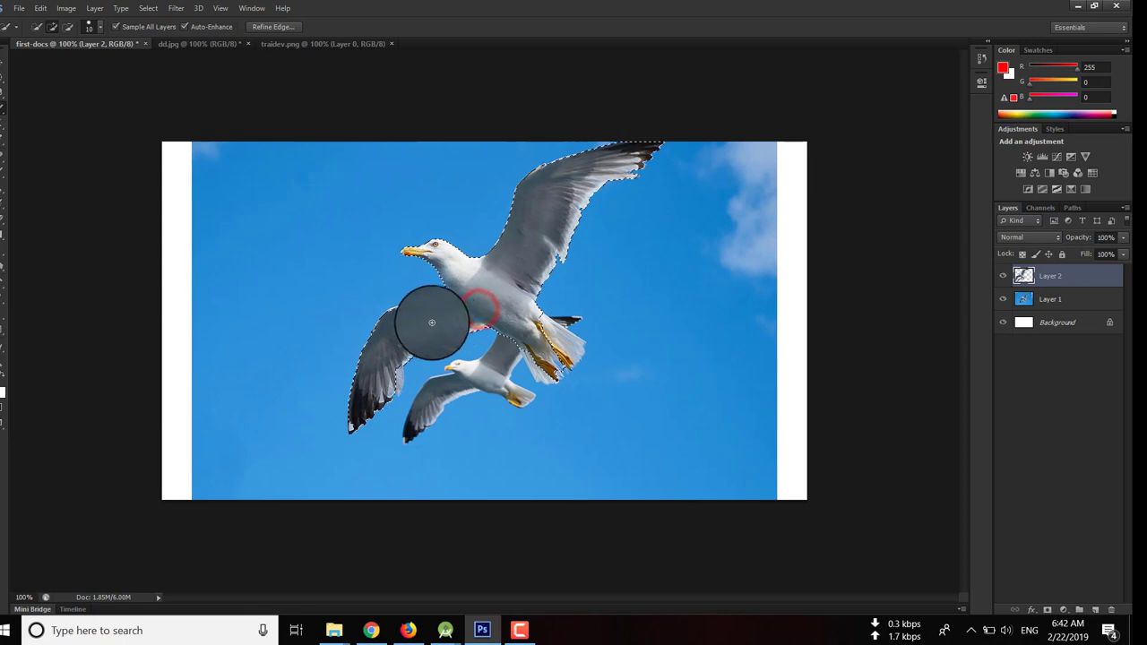
mouse_move(558, 333)
mouse_down()
mouse_move(482, 380)
mouse_move(549, 332)
mouse_move(545, 370)
mouse_up()
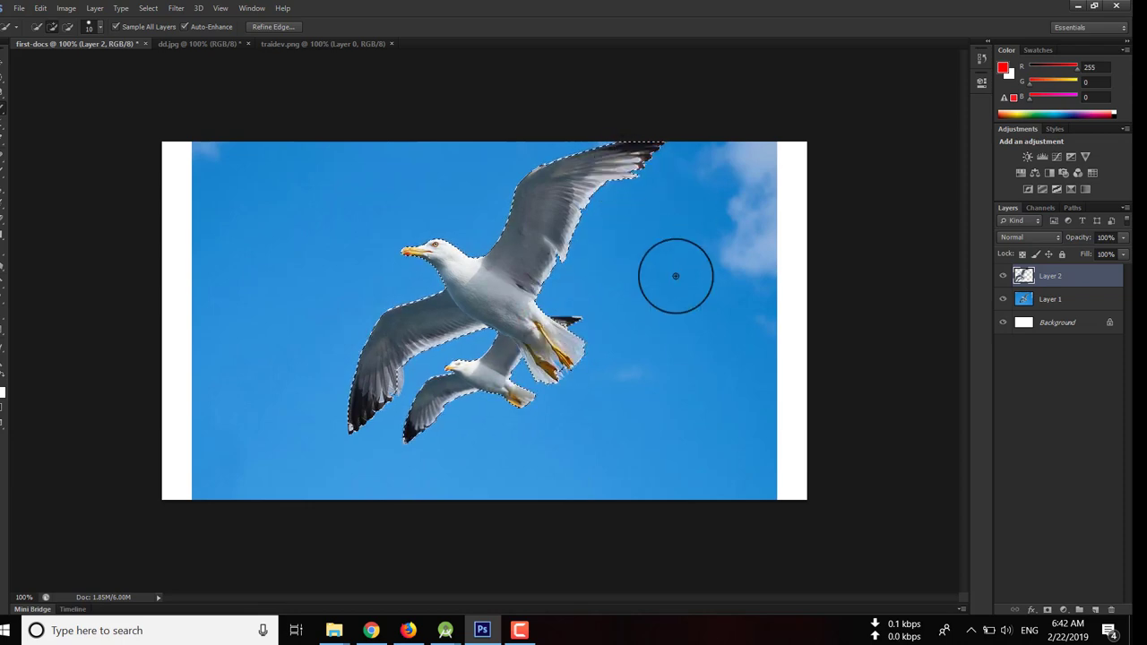
key(ctrl+j)
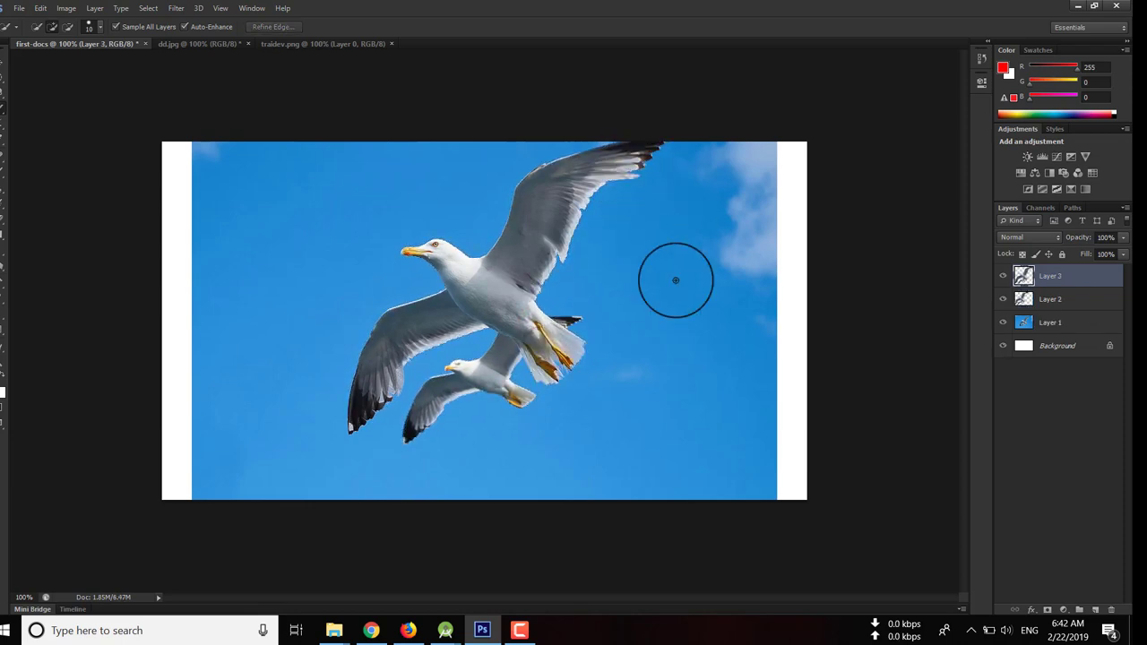
click(1003, 321)
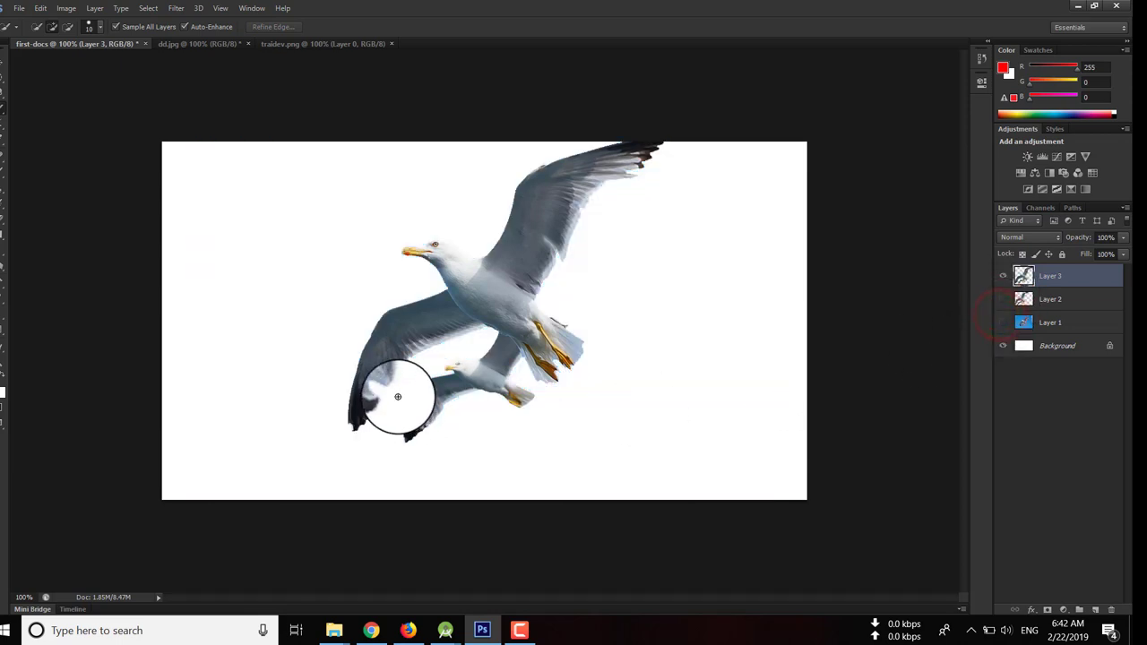
Nudge the gull copy slightly down-right, toggle the sky layer, and fill the Background layer
key(v)
mouse_move(508, 312)
mouse_down()
mouse_move(513, 345)
mouse_move(505, 324)
mouse_up()
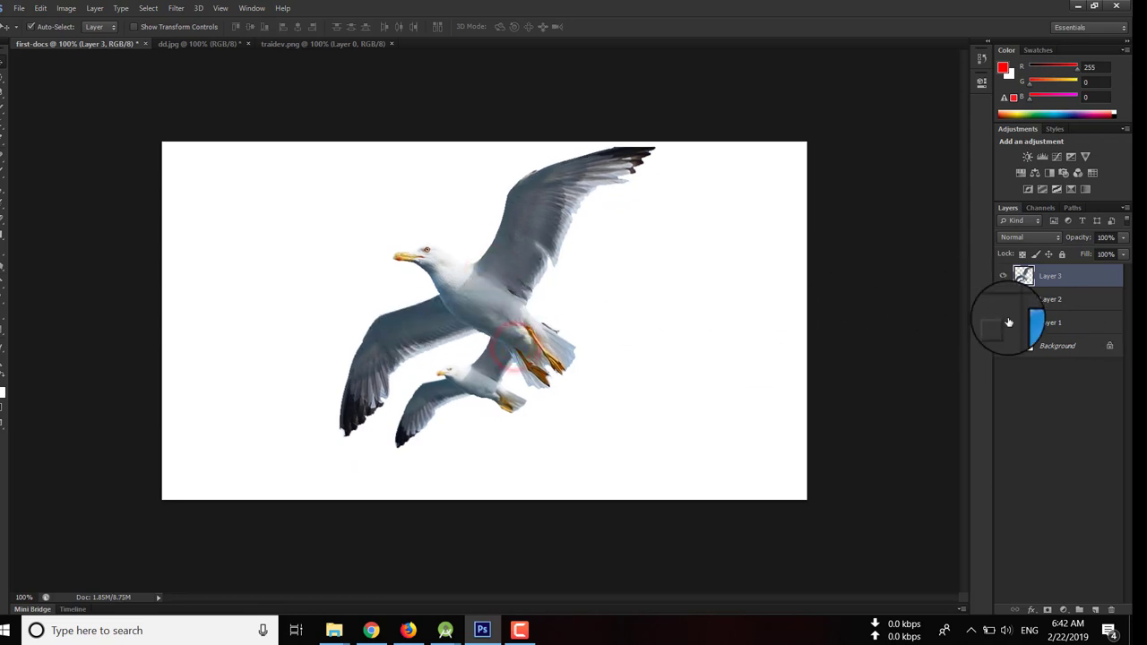
click(1003, 322)
click(1003, 325)
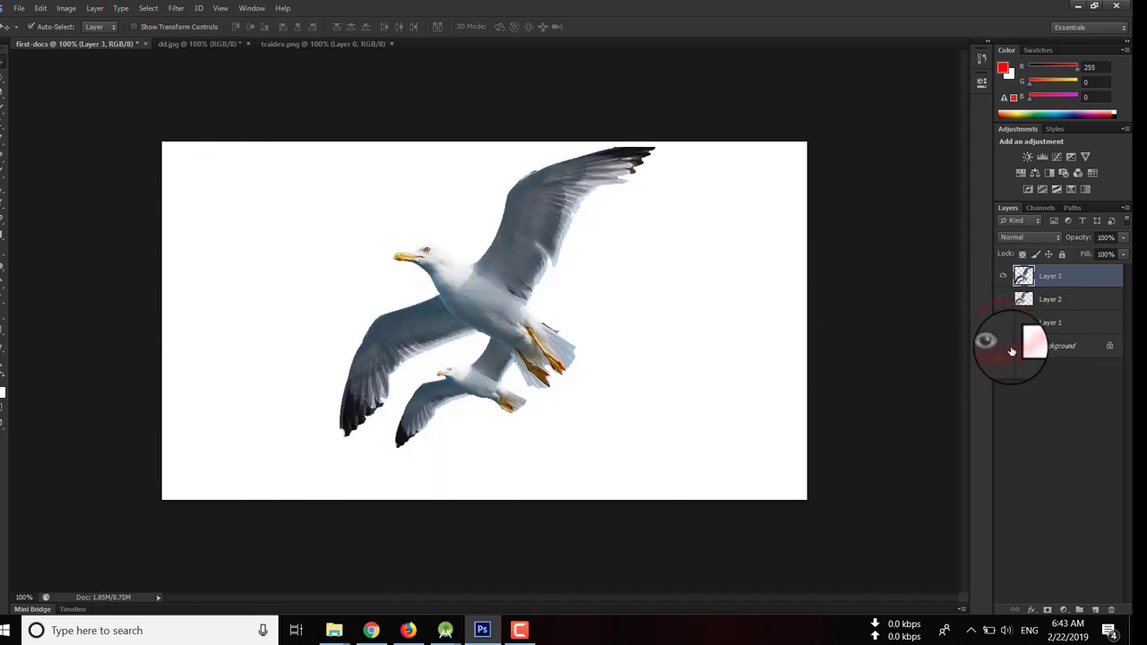
click(1015, 348)
key(alt+BackSpace)
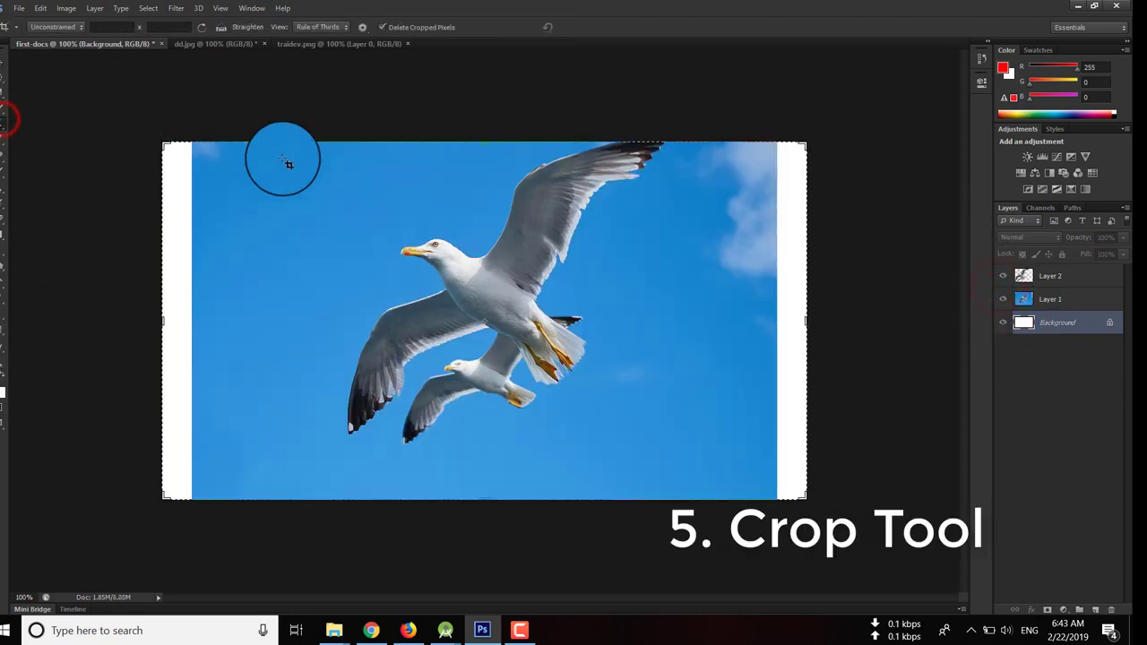
Crop the picture tightly around the gulls and apply the crop
drag(509, 288, 651, 453)
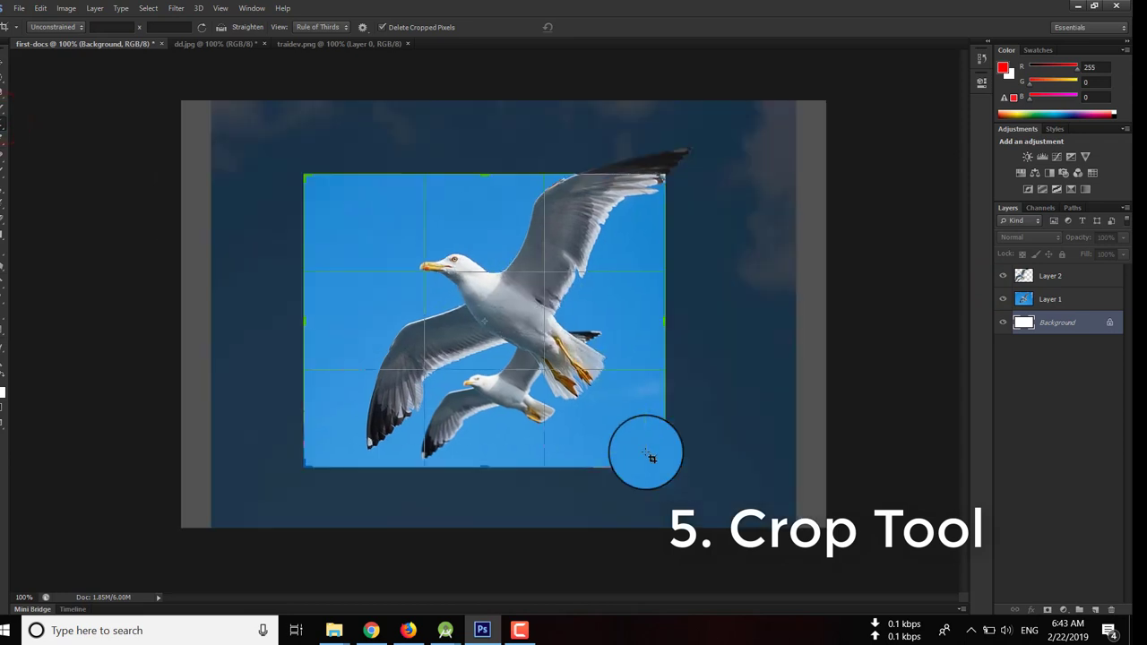
key(Return)
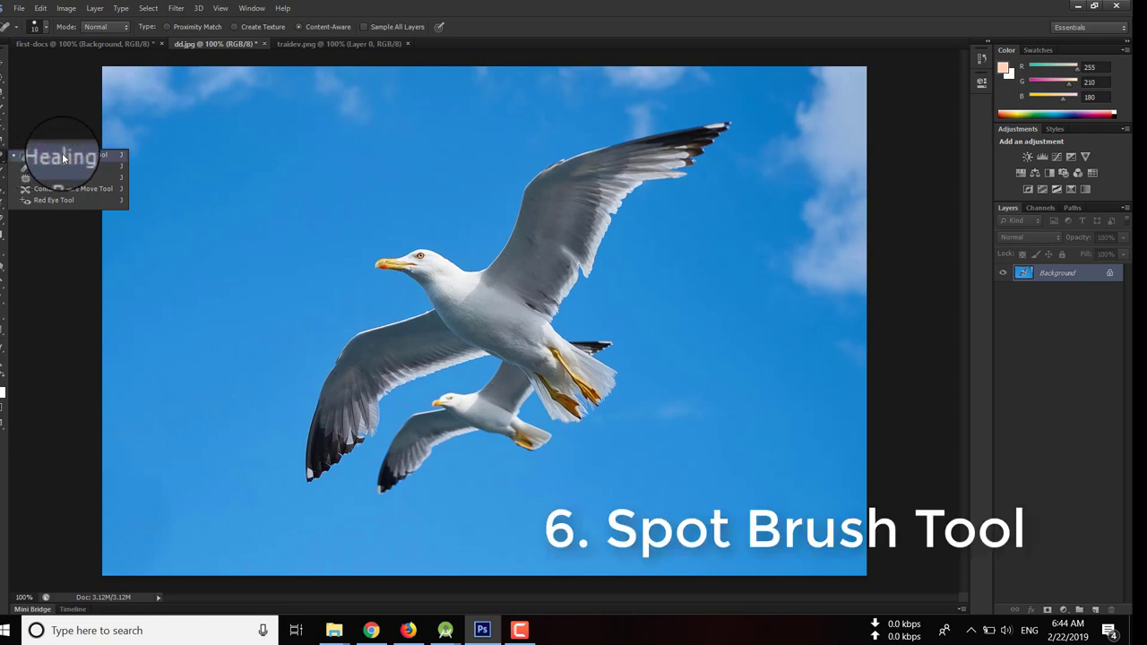
With the Spot Healing Brush selected, open the Untitled-3.jpg face photo
click(63, 158)
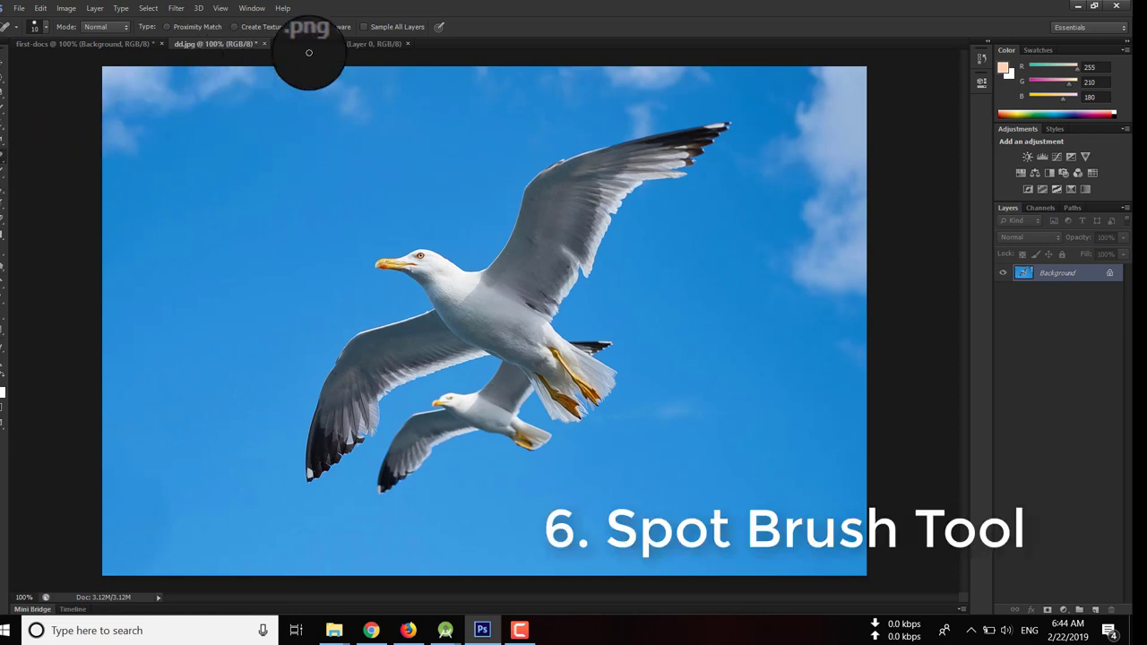
key(ctrl+o)
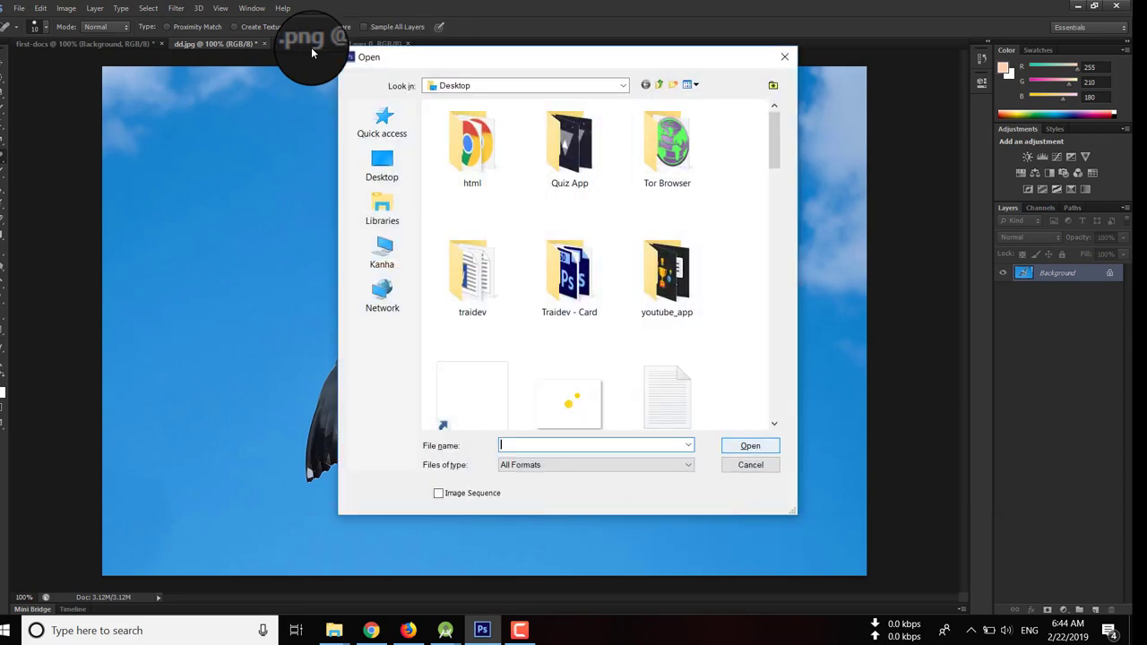
mouse_move(776, 157)
mouse_down()
mouse_move(797, 259)
mouse_move(794, 403)
mouse_up()
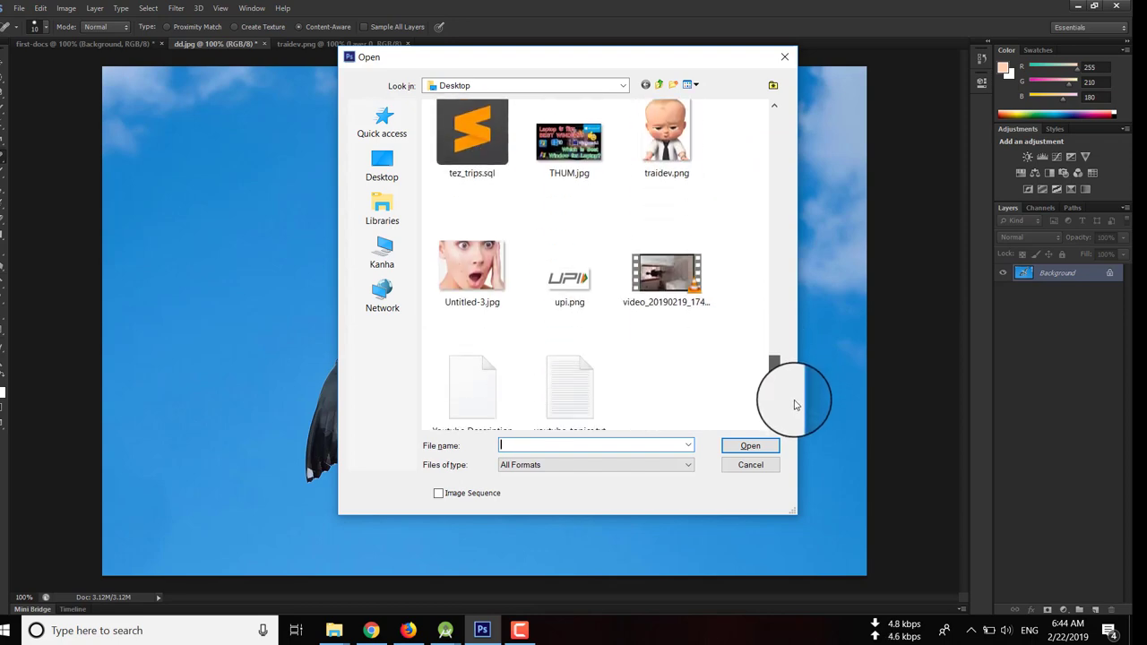
double_click(474, 299)
Zoom in and heal the three red cheek spots and the chin spot
key(ctrl+plus)
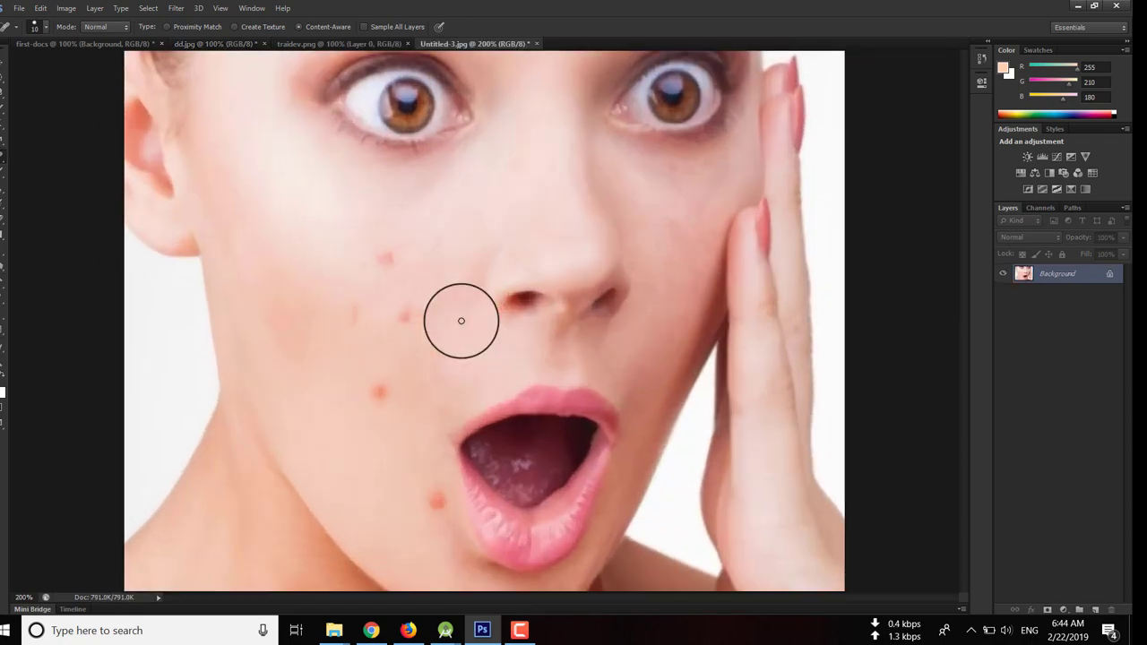
key(ctrl+plus)
drag(290, 322, 302, 315)
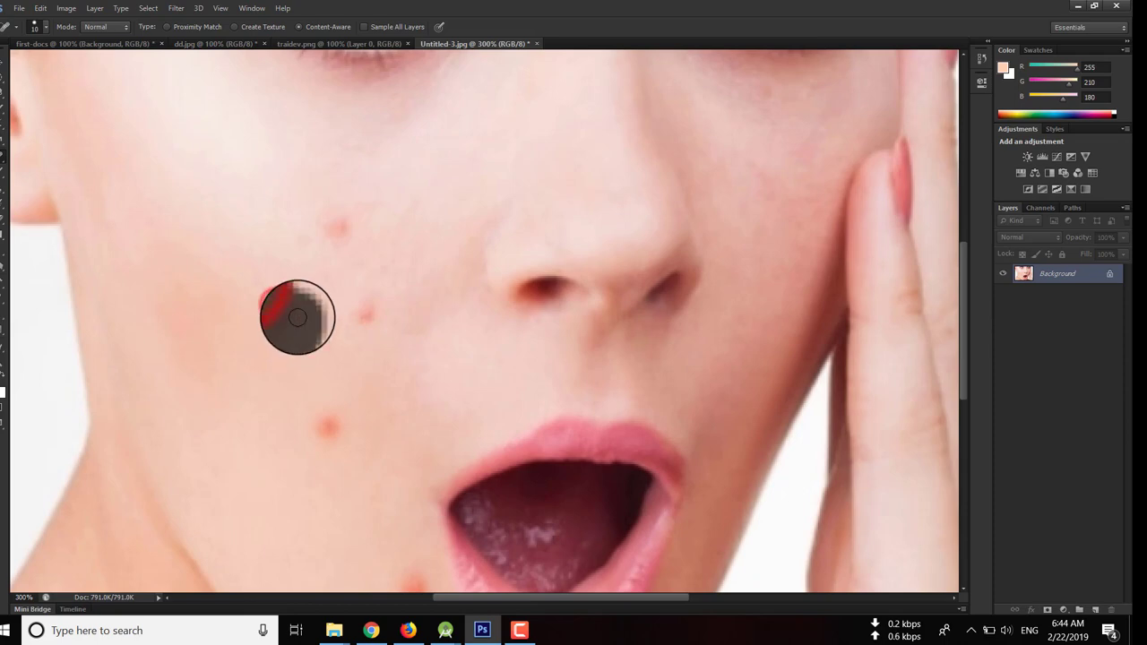
drag(320, 236, 346, 230)
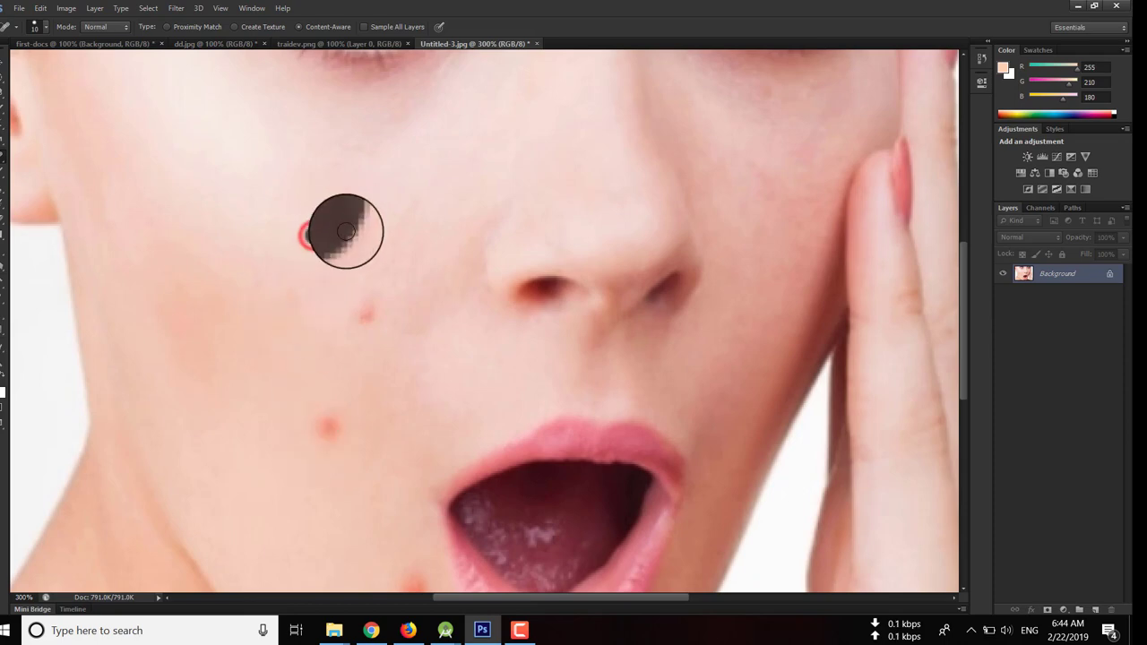
drag(364, 307, 379, 328)
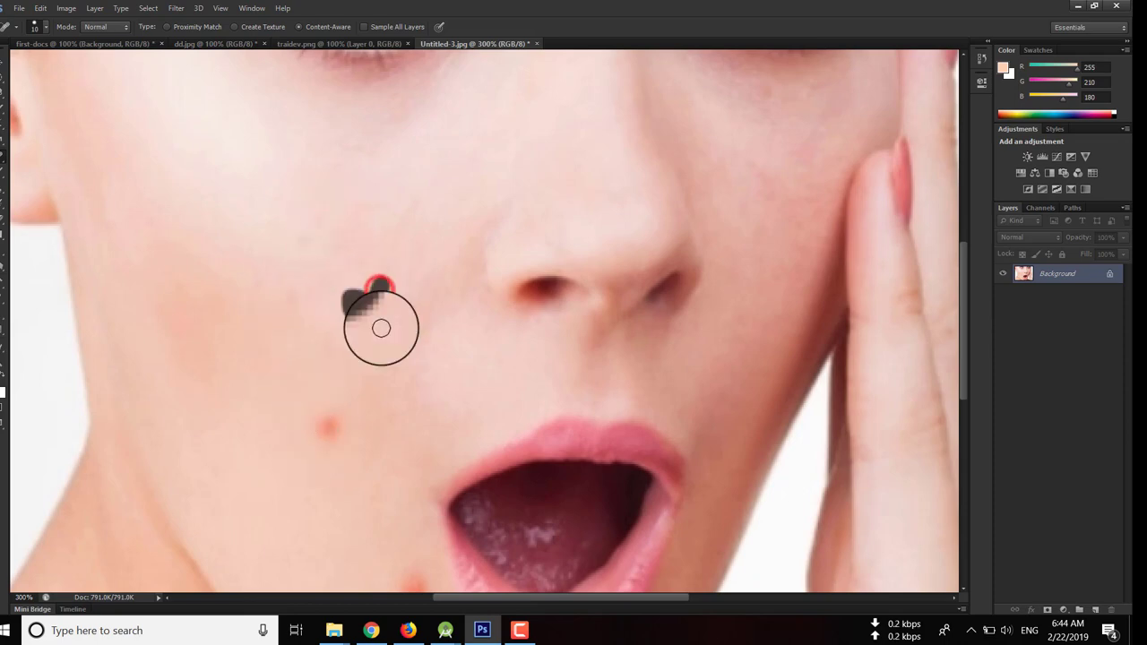
drag(333, 410, 331, 437)
key(ctrl+minus)
right_click(4, 171)
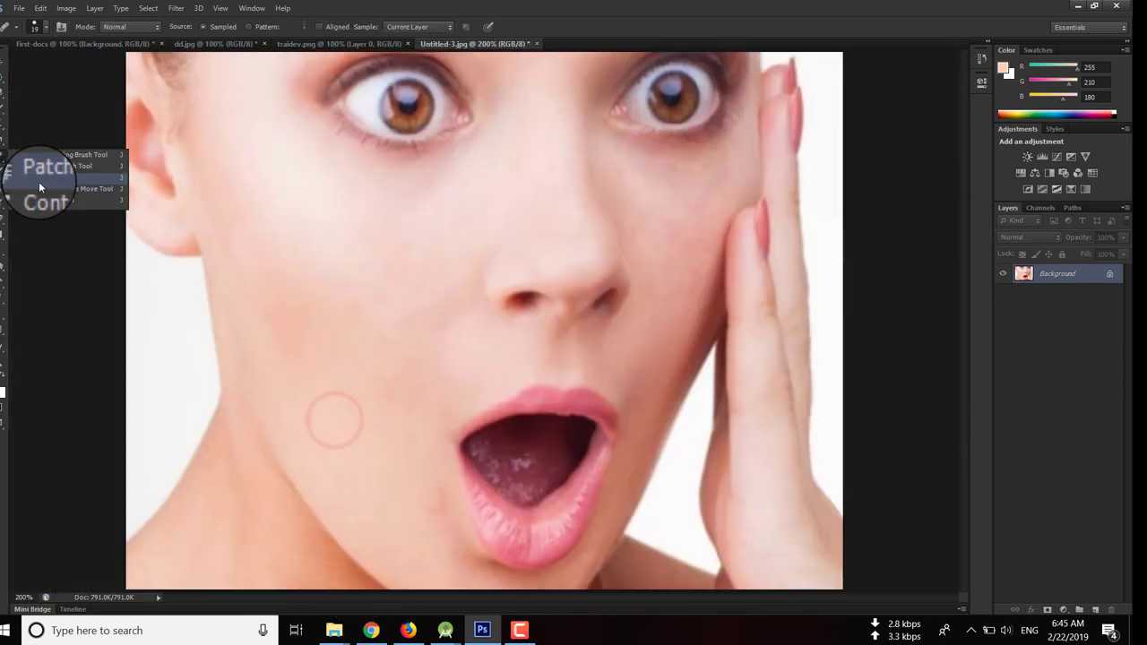
click(28, 176)
mouse_move(270, 296)
mouse_down()
mouse_move(274, 279)
mouse_move(428, 333)
mouse_up()
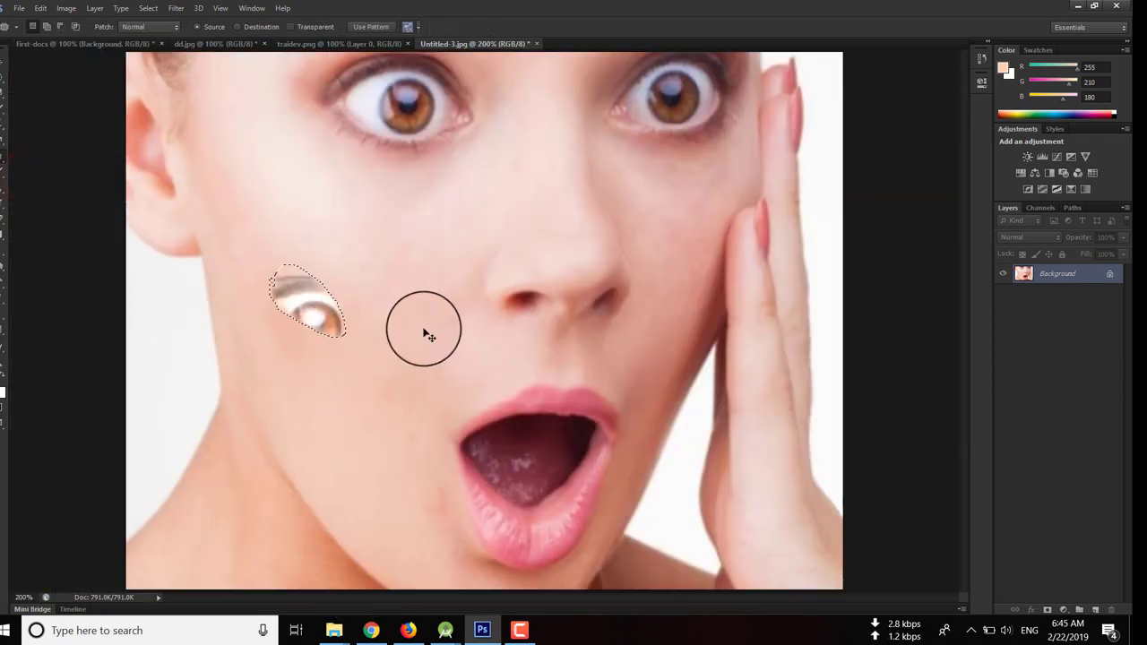
click(397, 149)
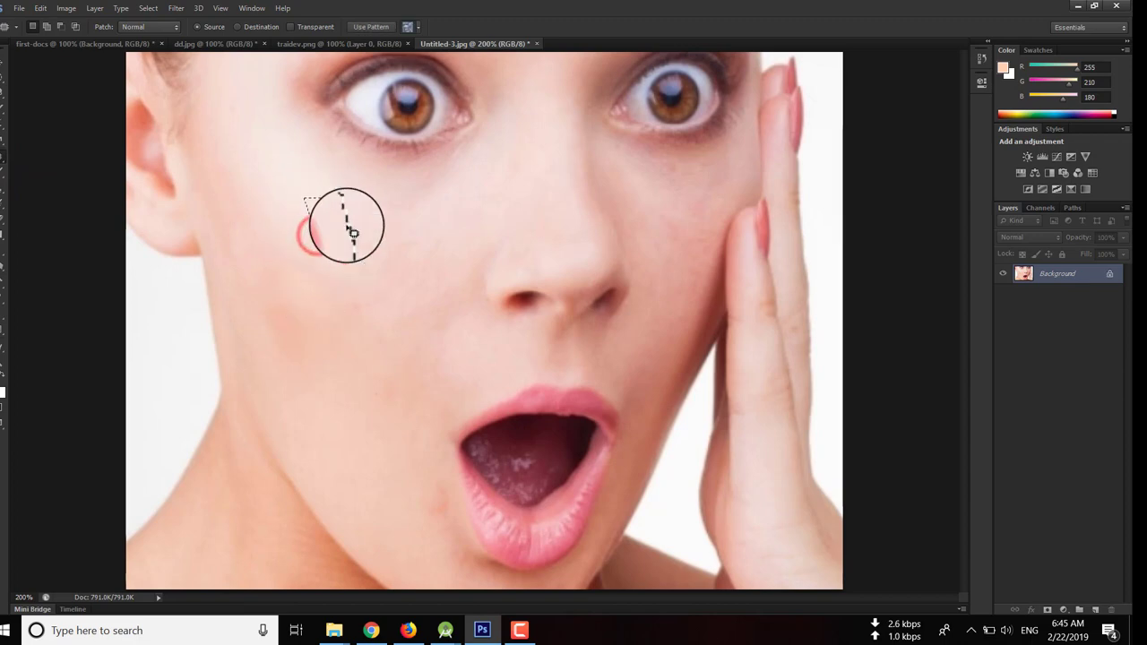
drag(328, 223, 399, 109)
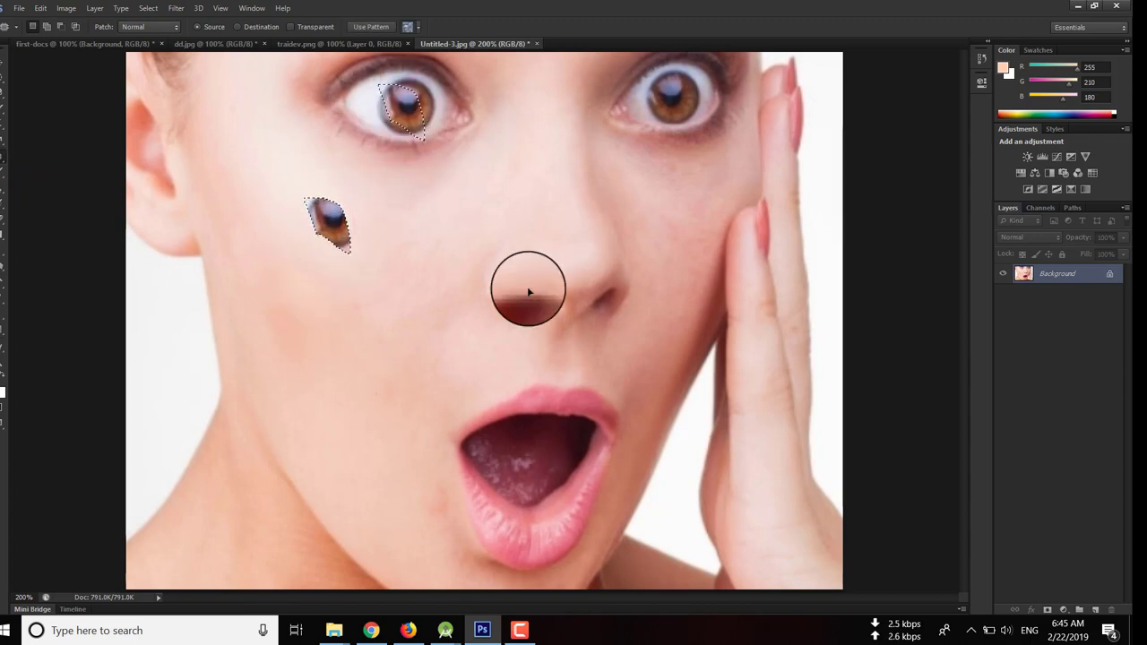
mouse_move(522, 439)
mouse_down()
mouse_move(541, 495)
mouse_move(417, 301)
mouse_up()
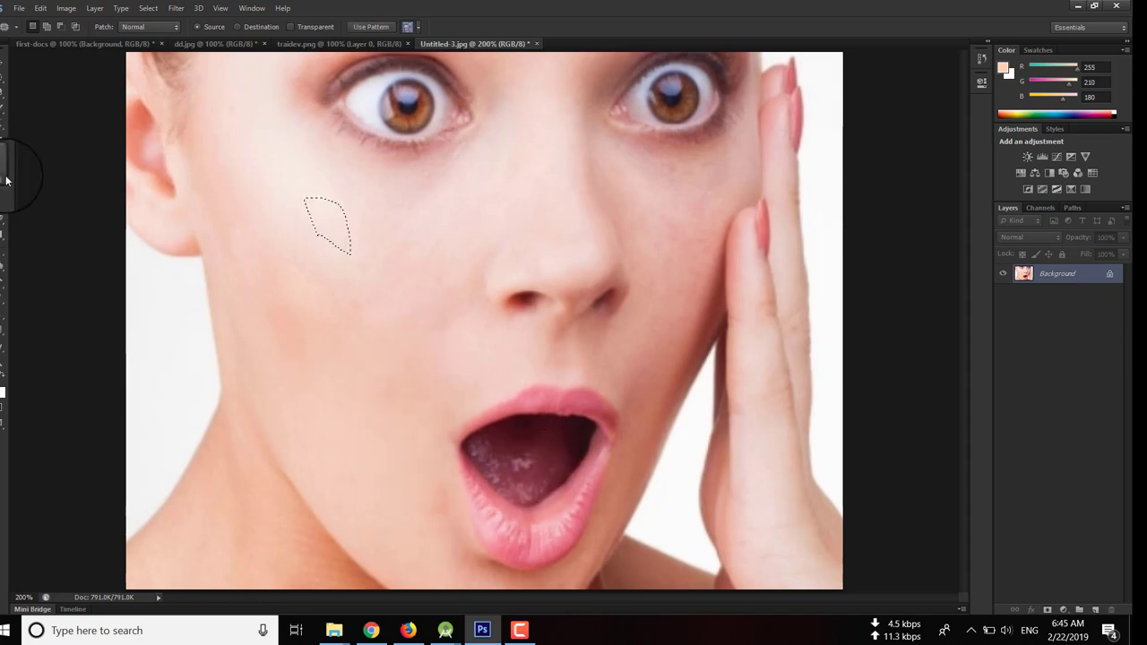
Select the standard Brush Tool and switch to the dd.jpg seagull photo
click(3, 172)
click(211, 196)
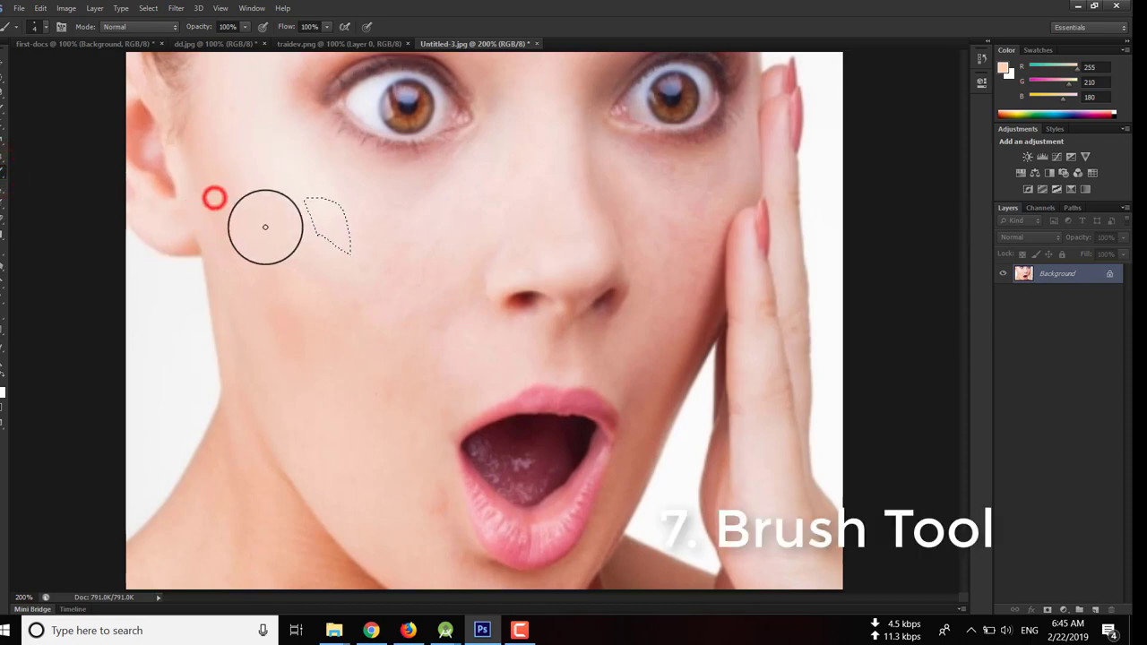
right_click(9, 172)
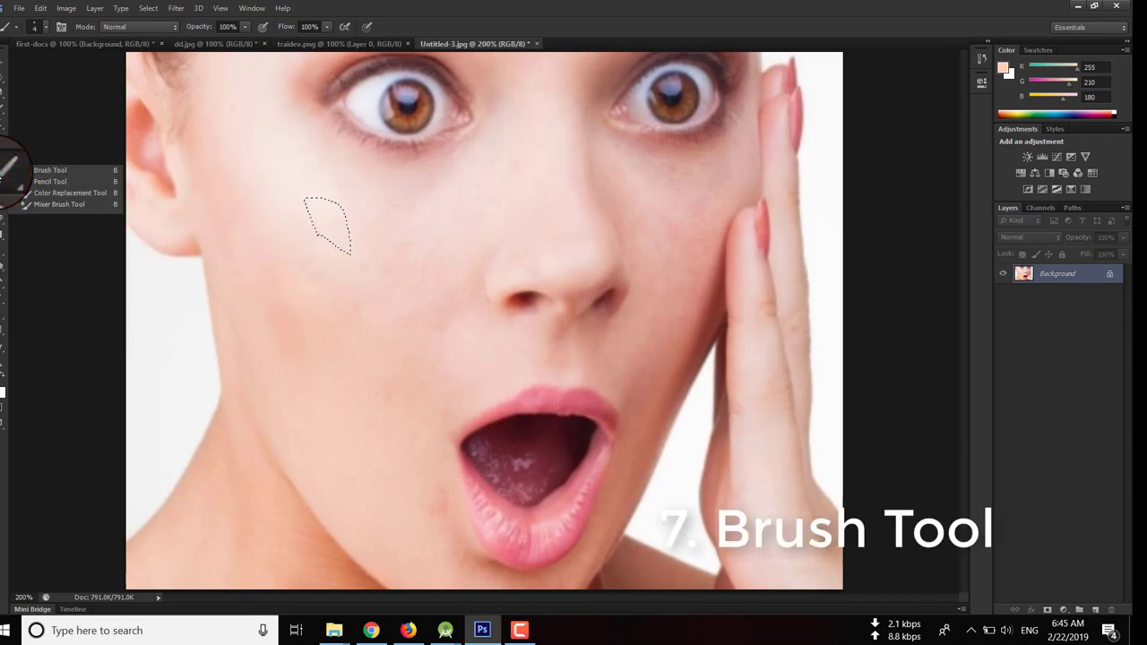
click(36, 172)
click(212, 45)
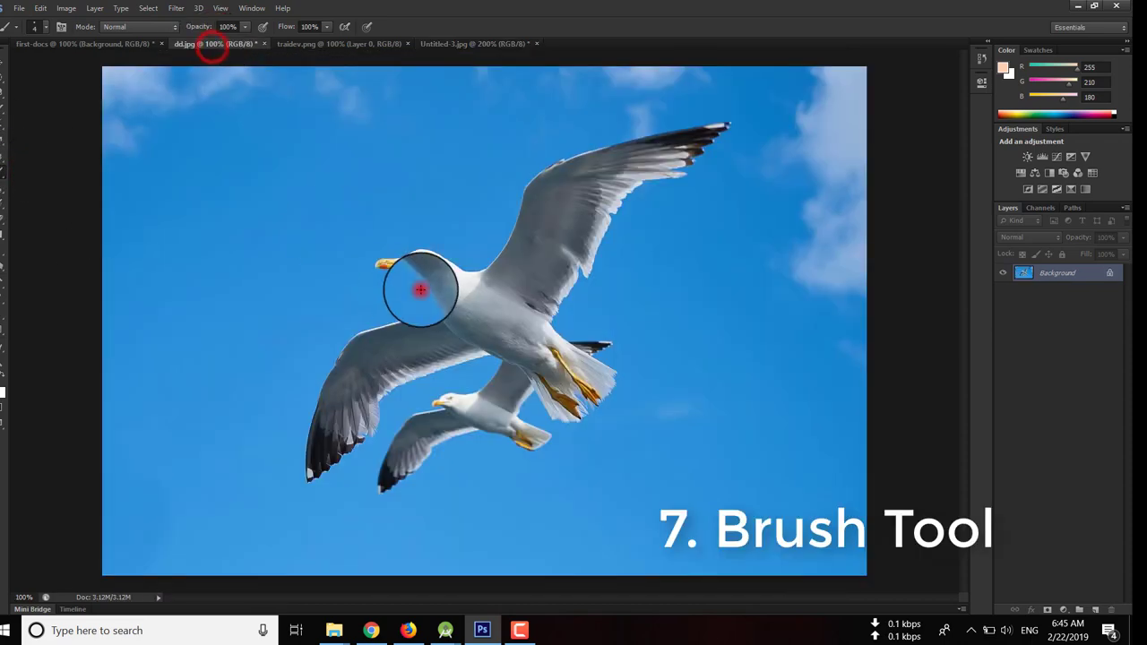
Paint beige strokes and a loop beside the gull's head
drag(418, 286, 386, 258)
right_click(410, 230)
drag(291, 210, 278, 304)
drag(372, 192, 401, 209)
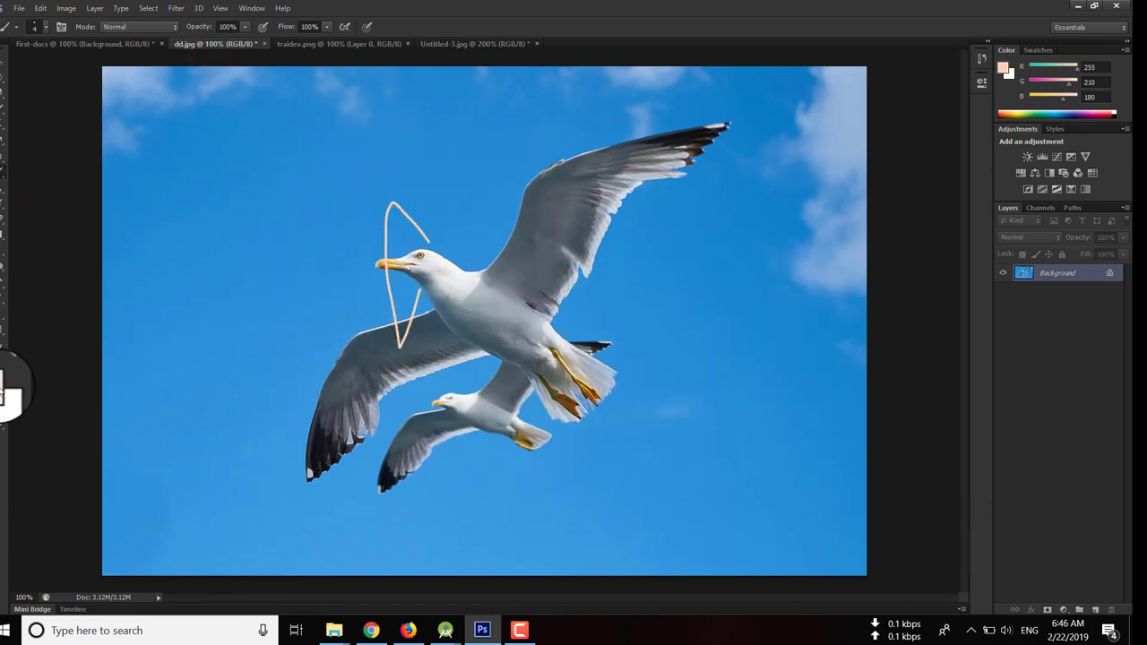
Set the foreground colour to black, paint a loop around the gull's head, then undo it
click(3, 388)
drag(798, 378, 770, 485)
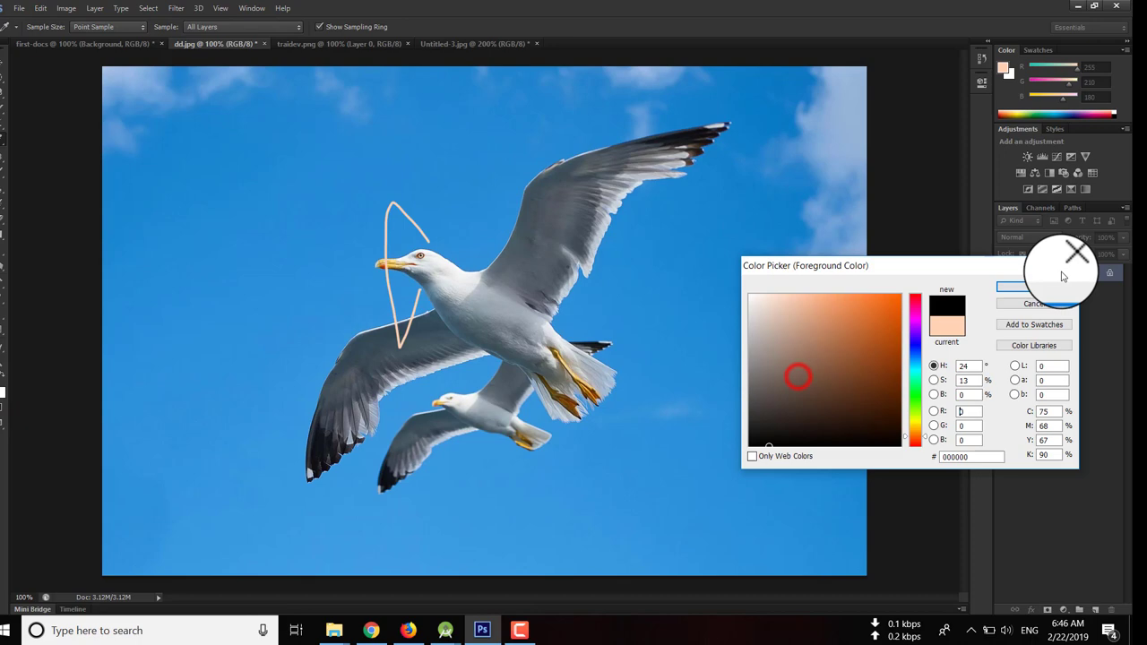
click(1019, 295)
drag(422, 259, 450, 250)
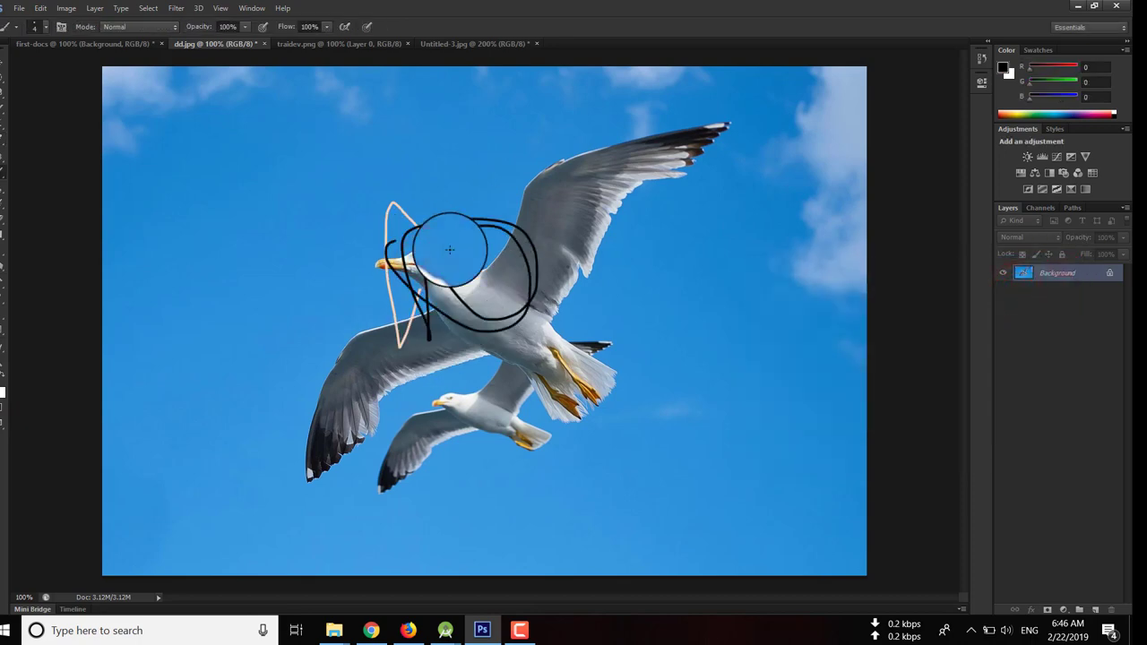
key(ctrl+z)
Switch to a 24 px brush, try a long black stroke, then undo it
right_click(318, 251)
drag(366, 273, 390, 271)
click(447, 387)
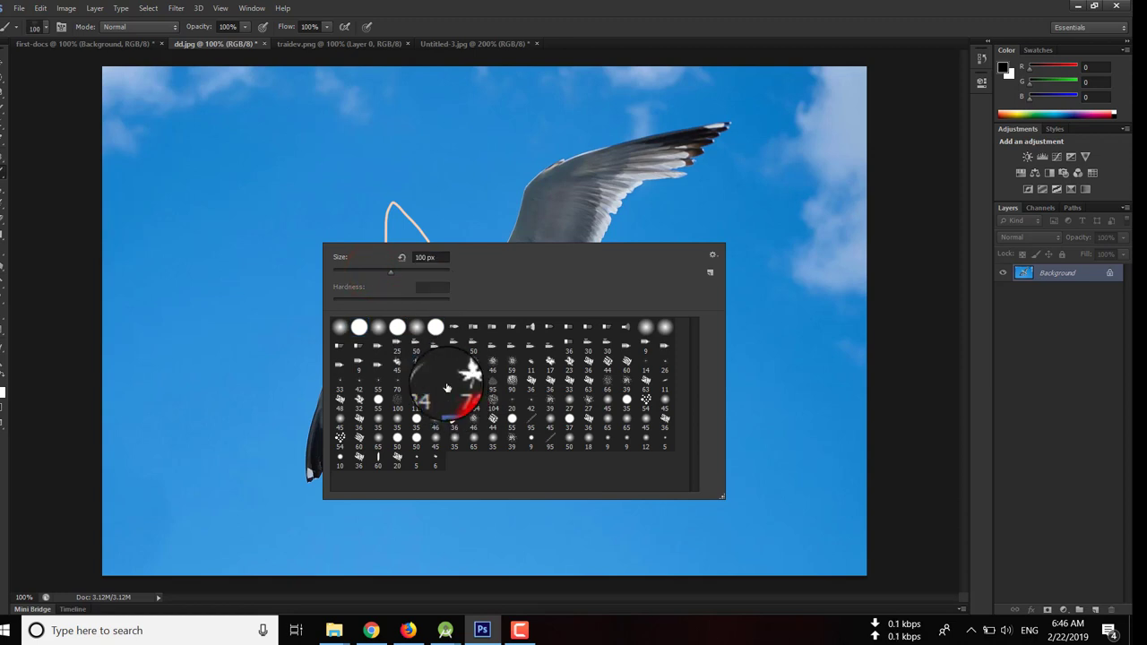
click(436, 362)
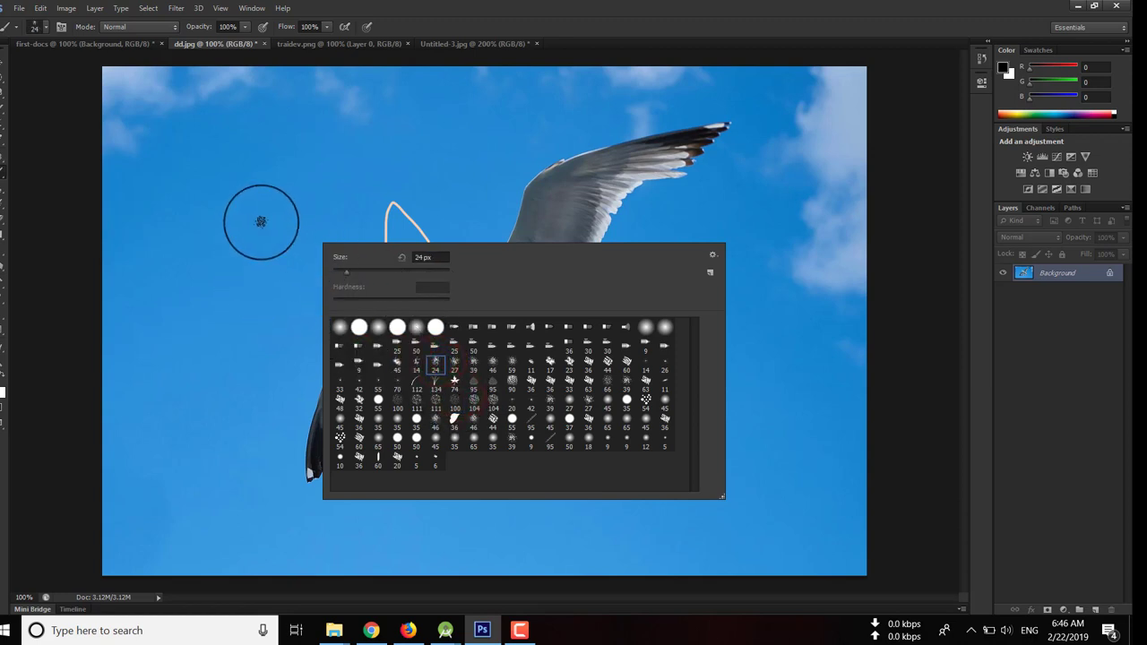
mouse_move(261, 221)
mouse_down()
mouse_move(461, 146)
mouse_move(663, 341)
mouse_move(409, 529)
mouse_move(349, 442)
mouse_up()
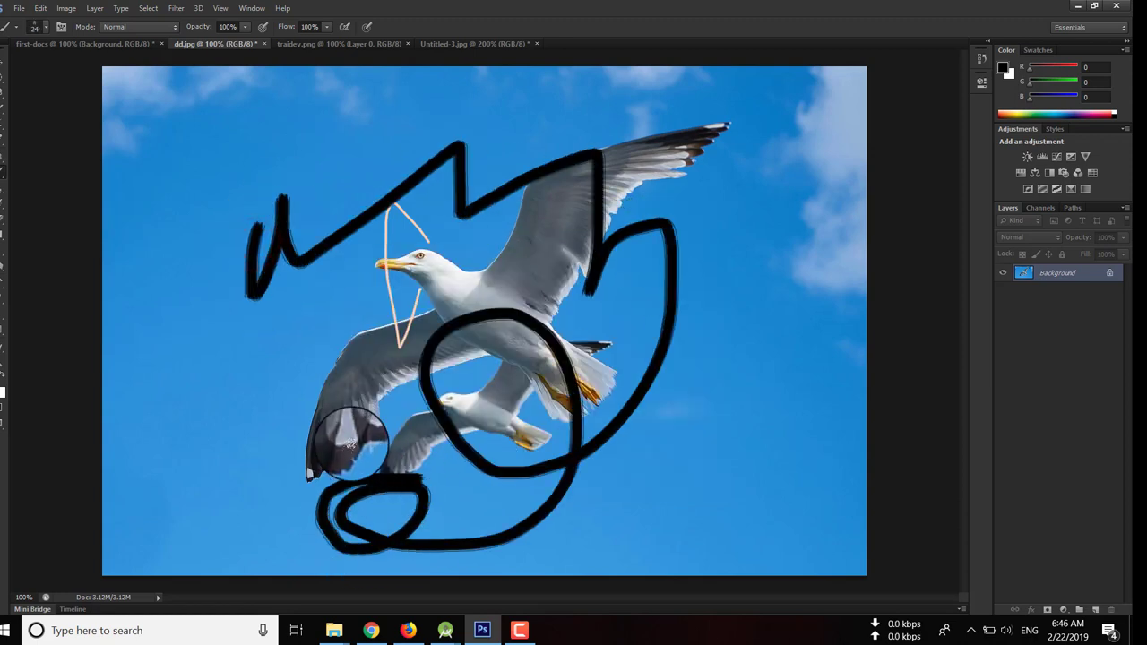
key(ctrl+z)
Paint black sky and beak strokes, undoing so only a short vertical sky stroke remains
drag(258, 289, 263, 363)
drag(340, 157, 421, 296)
drag(395, 300, 175, 339)
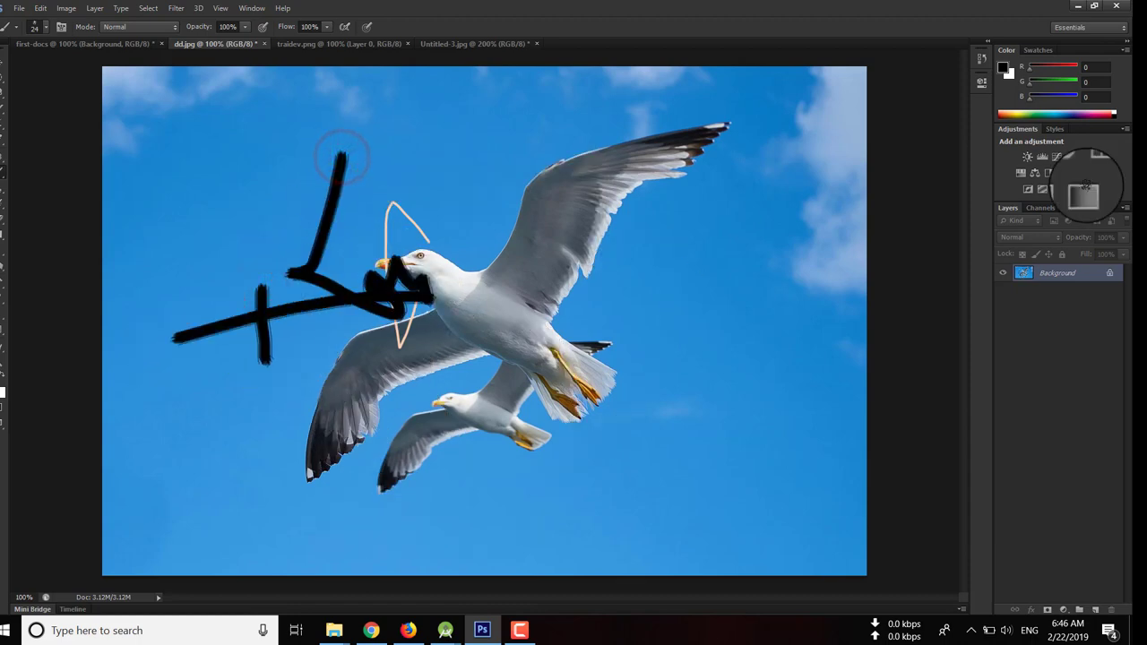
key(ctrl+z)
click(3, 190)
With the Clone Stamp, sample the gull's head and paint a copy onto the upper-left sky
click(2, 192)
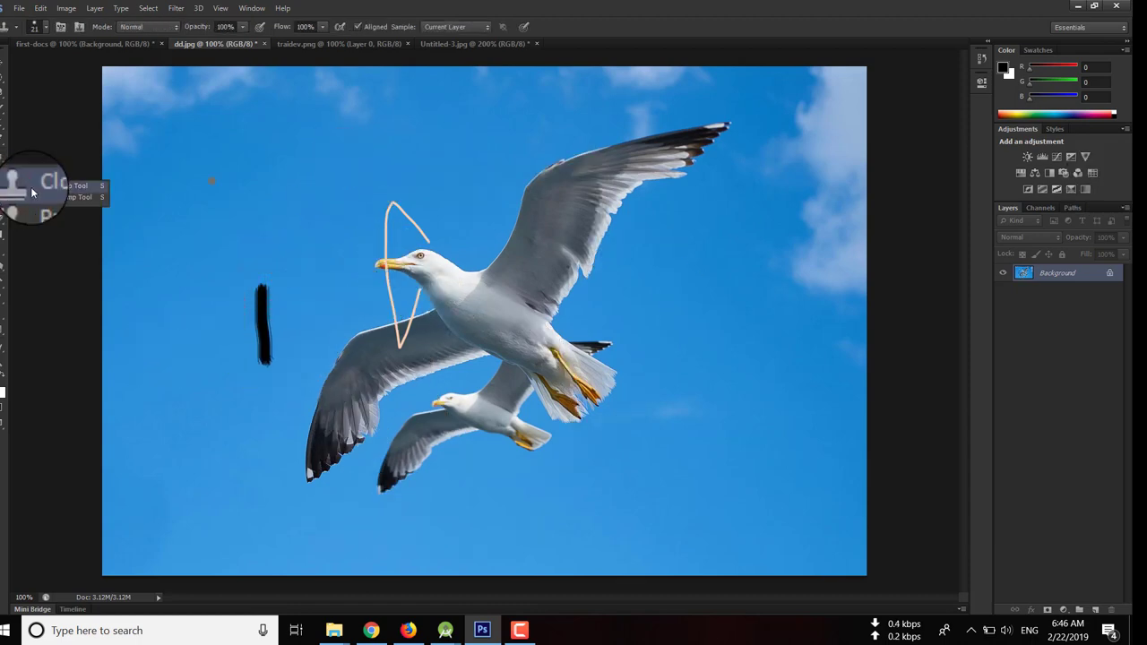
click(37, 191)
alt+click(256, 188)
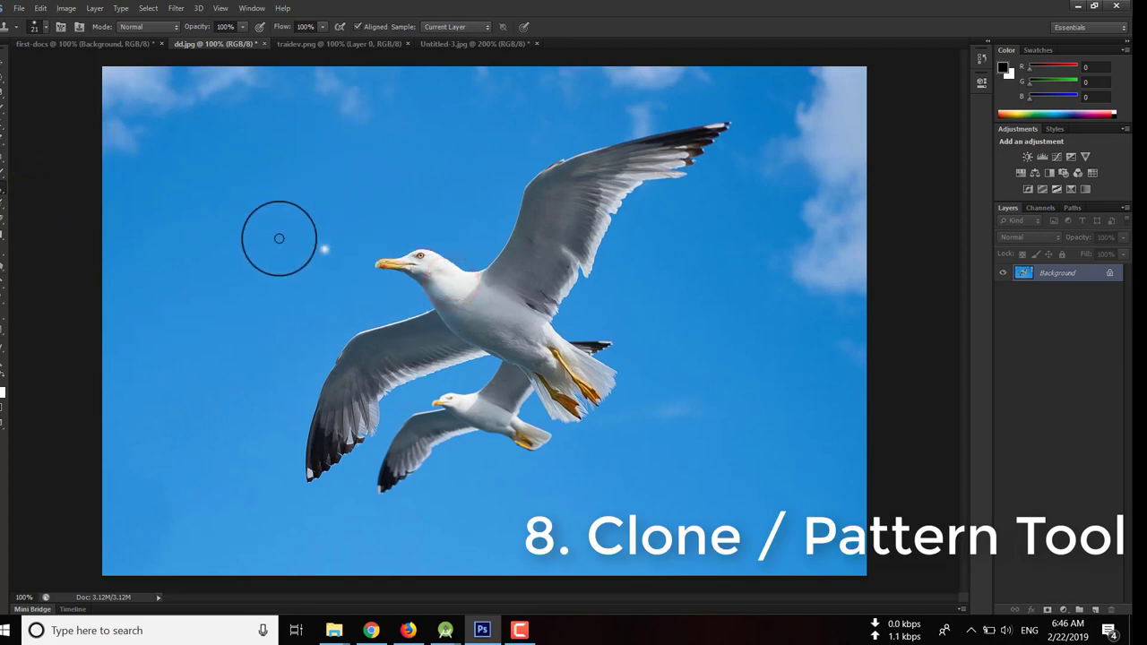
drag(242, 217, 226, 222)
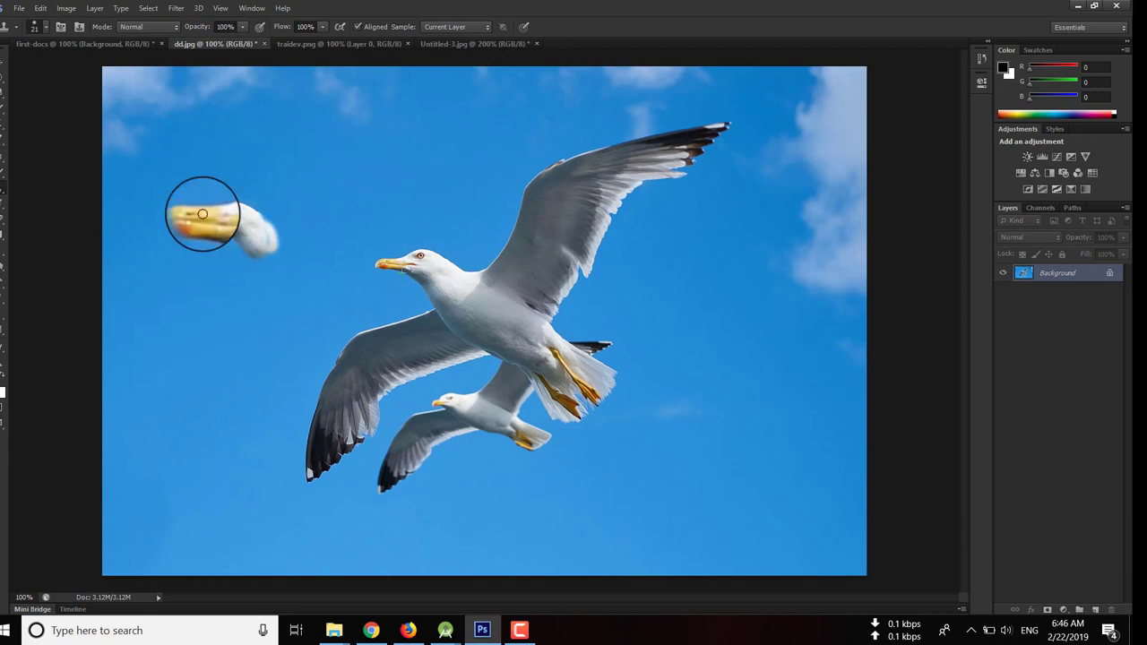
mouse_move(198, 210)
mouse_down()
mouse_move(235, 230)
mouse_move(179, 211)
mouse_move(245, 248)
mouse_move(230, 260)
mouse_up()
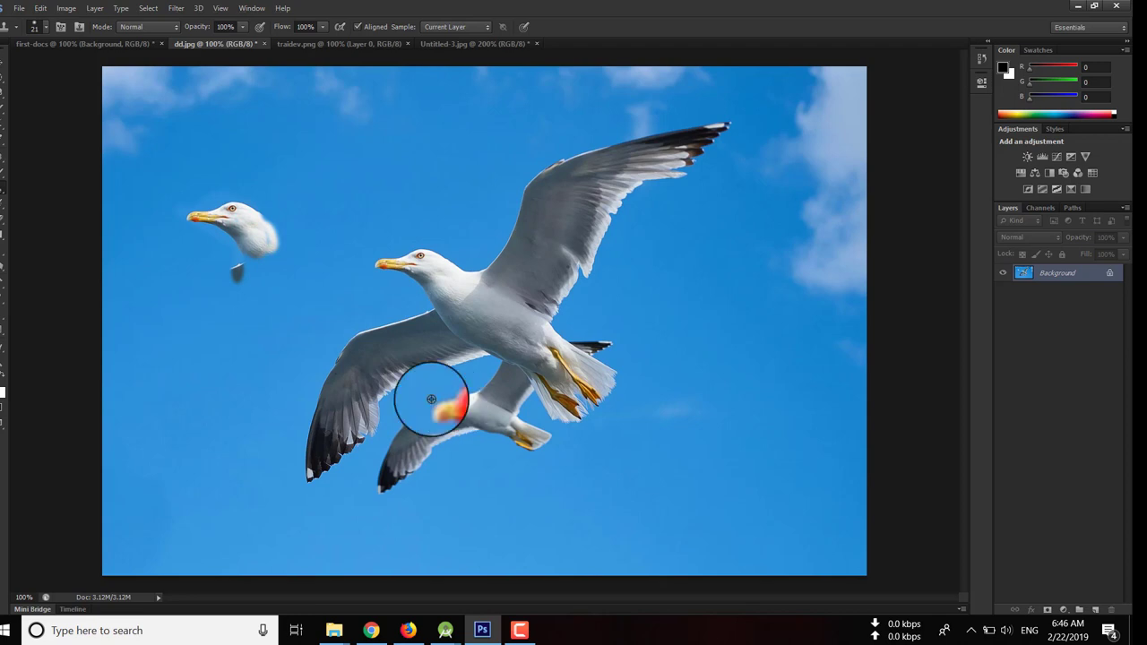
click(39, 223)
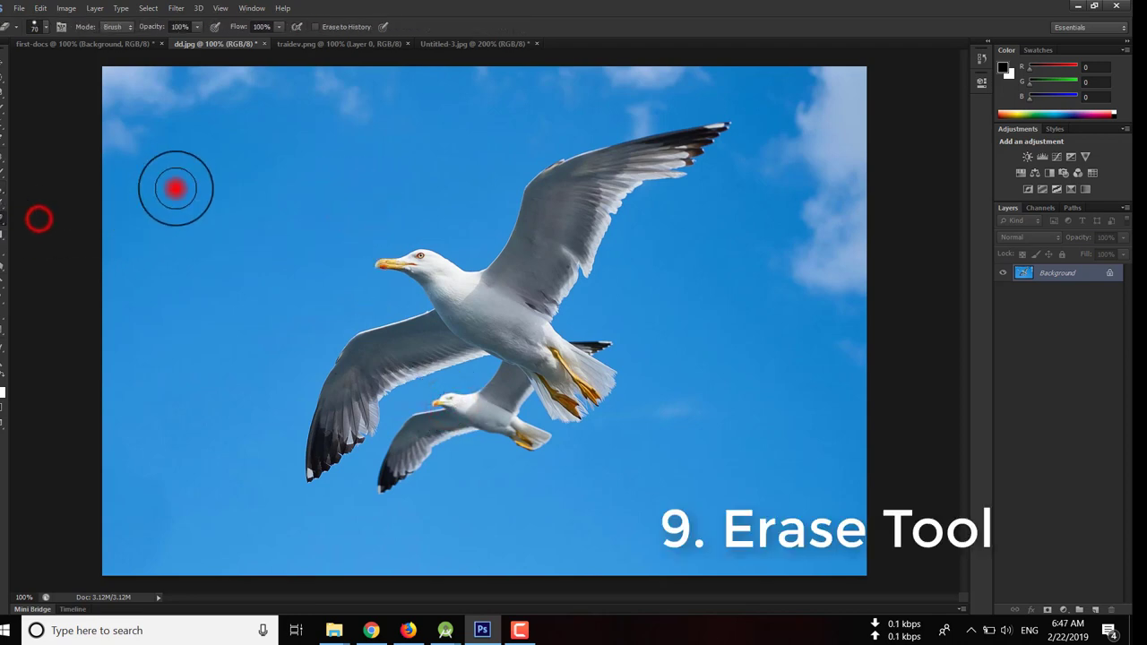
Erase two rounds of large loops over the gulls, undoing each afterwards
drag(174, 184, 399, 255)
mouse_move(524, 184)
mouse_down()
mouse_move(146, 422)
mouse_move(90, 385)
mouse_move(456, 236)
mouse_move(478, 204)
mouse_move(364, 231)
mouse_up()
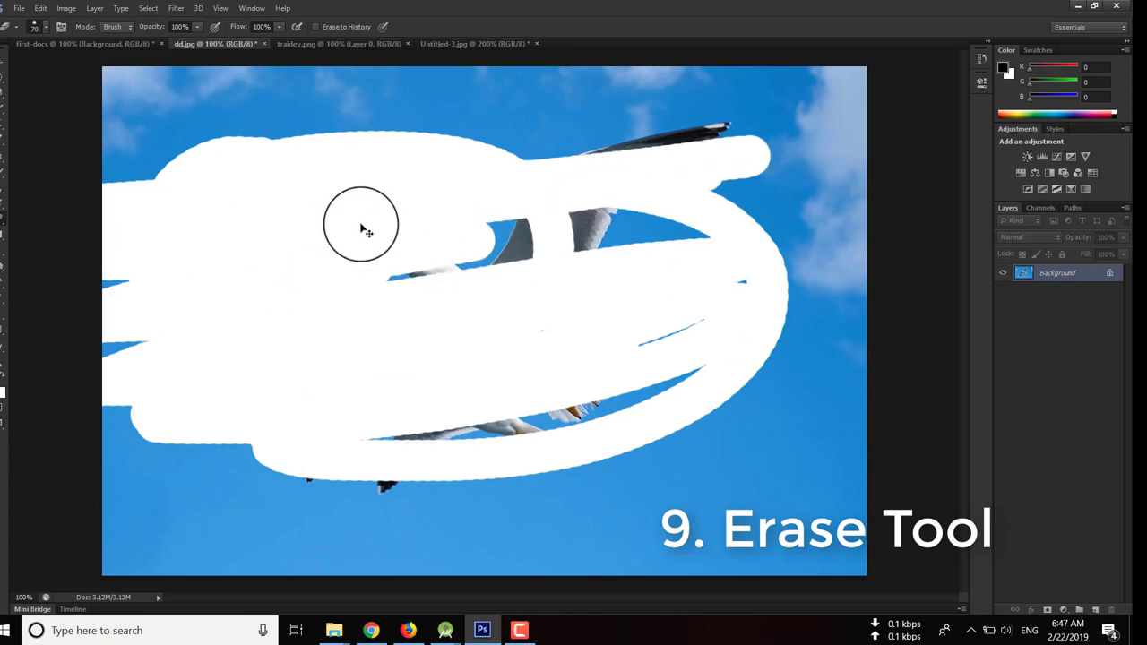
key(ctrl+z)
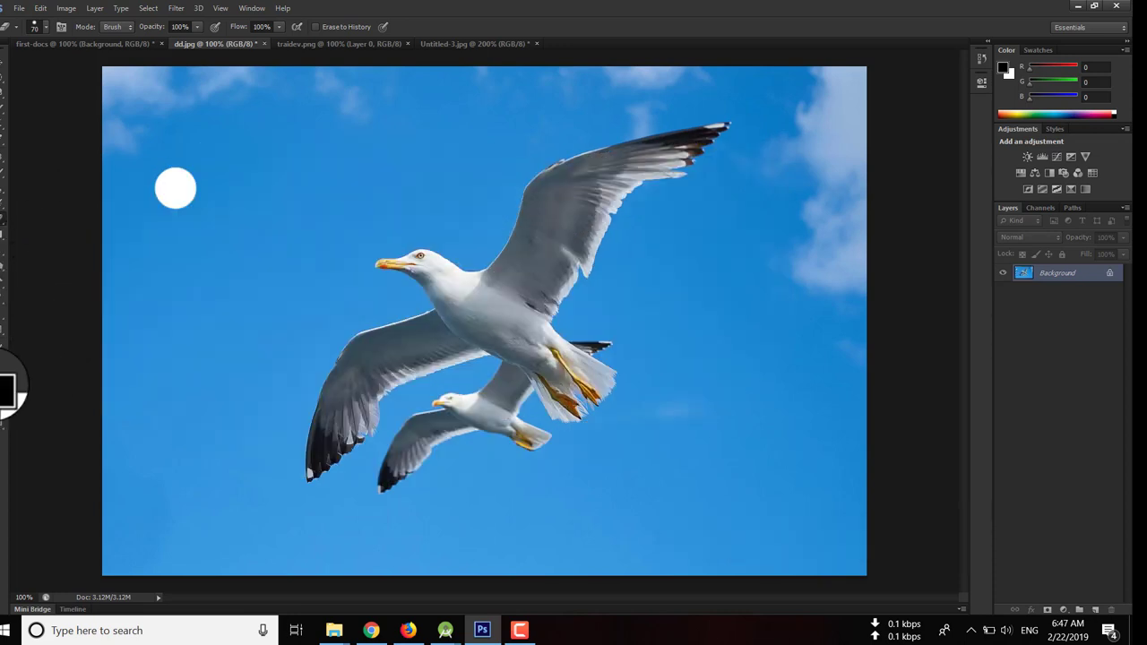
mouse_move(458, 239)
mouse_down()
mouse_move(448, 188)
mouse_move(361, 326)
mouse_move(332, 309)
mouse_up()
key(ctrl+z)
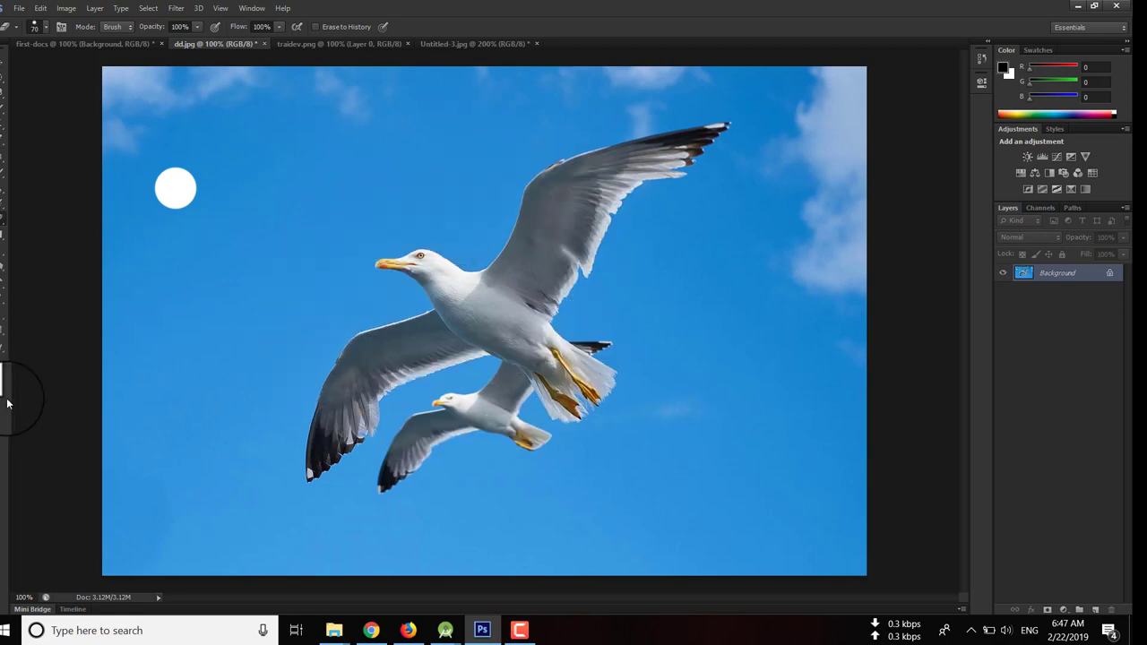
Set the background colour to red, test erasing strokes on the gull, then undo them
click(10, 387)
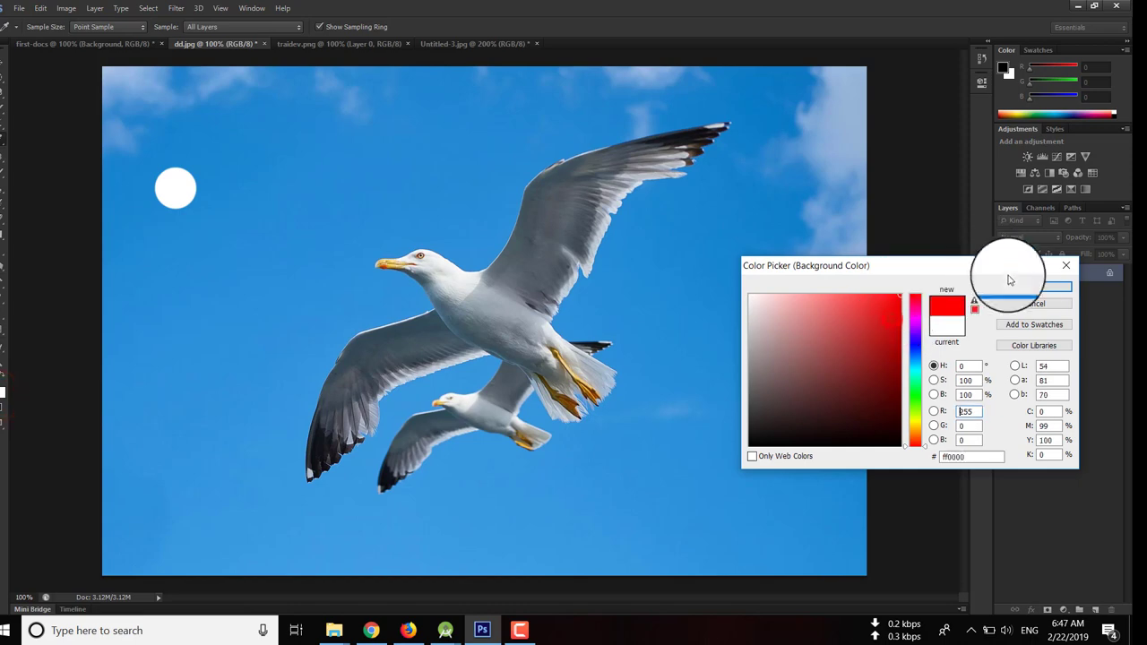
click(1033, 287)
key(e)
drag(304, 175, 412, 162)
mouse_move(463, 306)
mouse_down()
mouse_move(463, 289)
mouse_move(460, 310)
mouse_up()
key(ctrl+alt+z)
key(ctrl+alt+z)
key(ctrl+alt+z)
Select the two gulls and add a new Layer 1
click(5, 234)
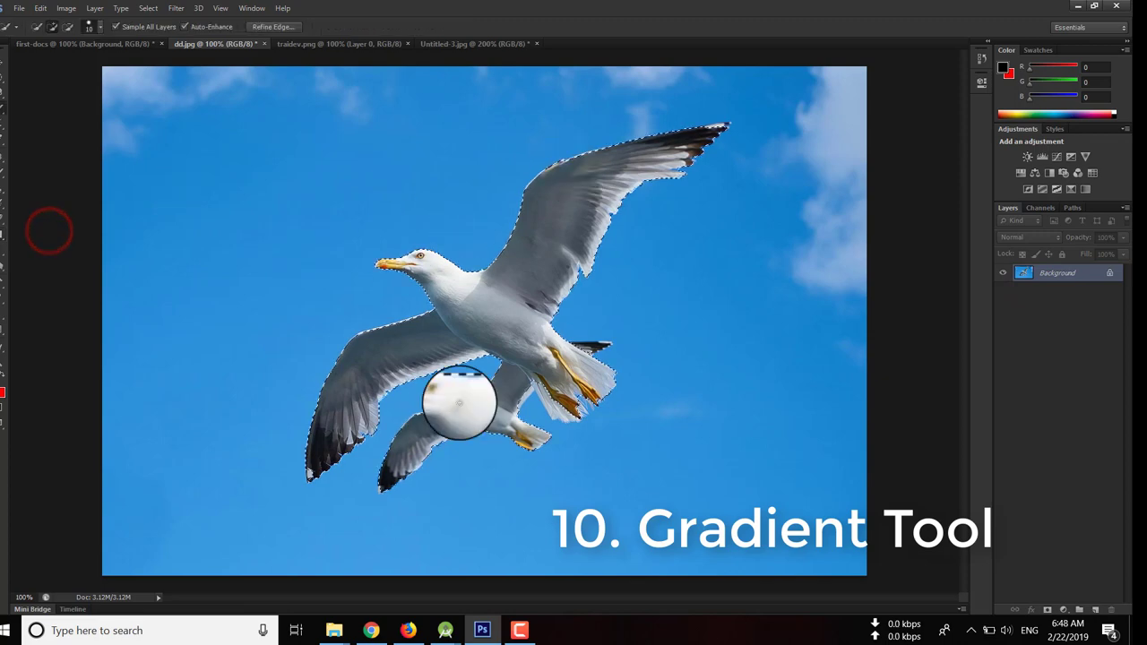
mouse_move(456, 397)
mouse_down()
mouse_move(540, 358)
mouse_move(563, 400)
mouse_move(576, 358)
mouse_up()
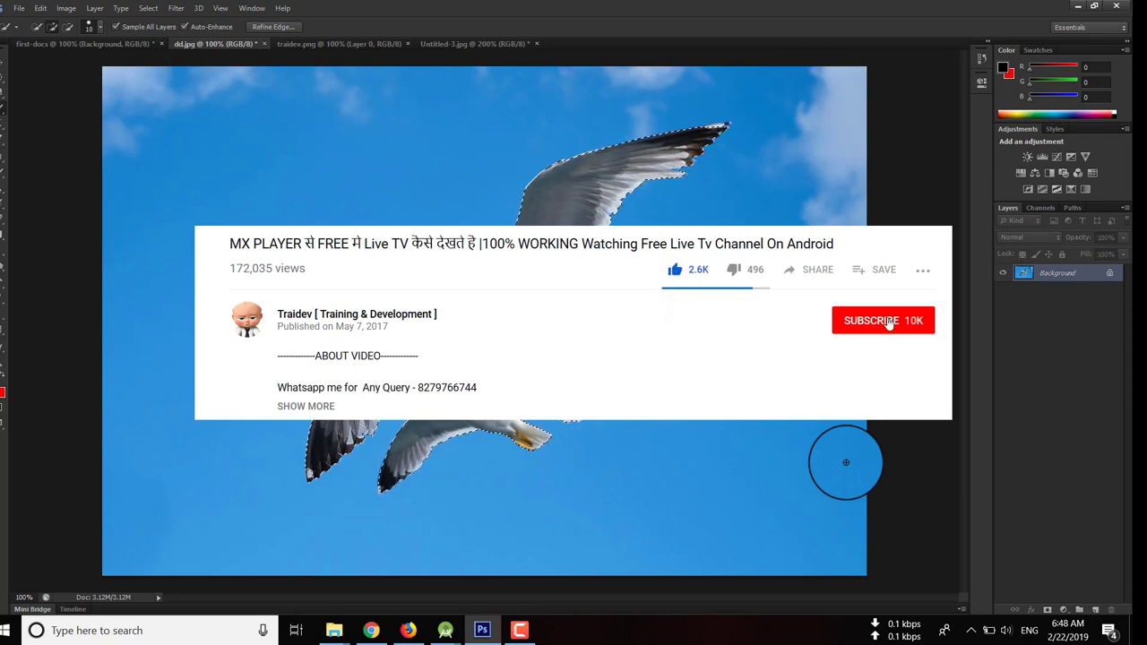
key(ctrl+shift+n)
key(Return)
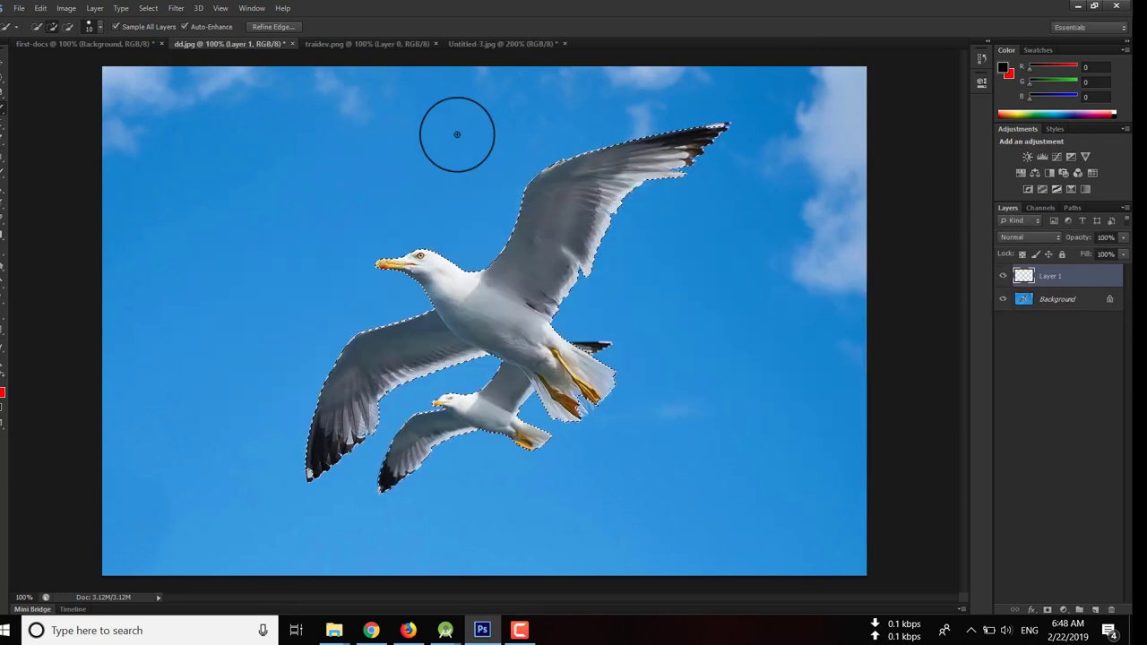
Invert the selection, fill the sky with a black-to-red gradient, then reselect
key(g)
key(ctrl+shift+i)
drag(212, 144, 209, 141)
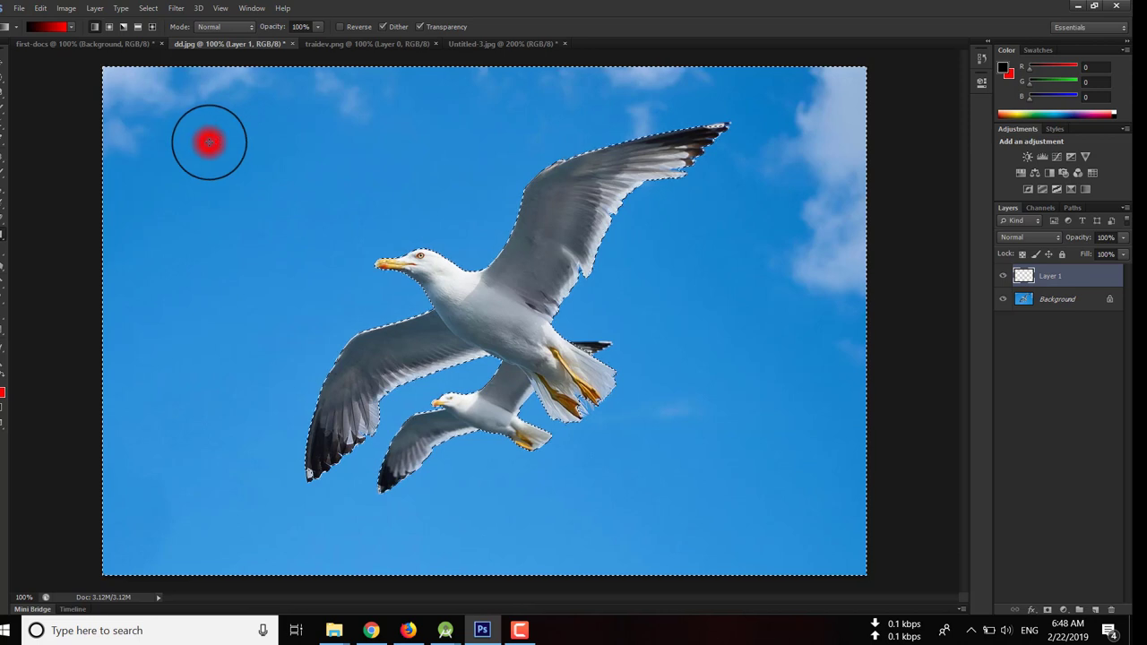
drag(205, 341, 205, 340)
key(ctrl+d)
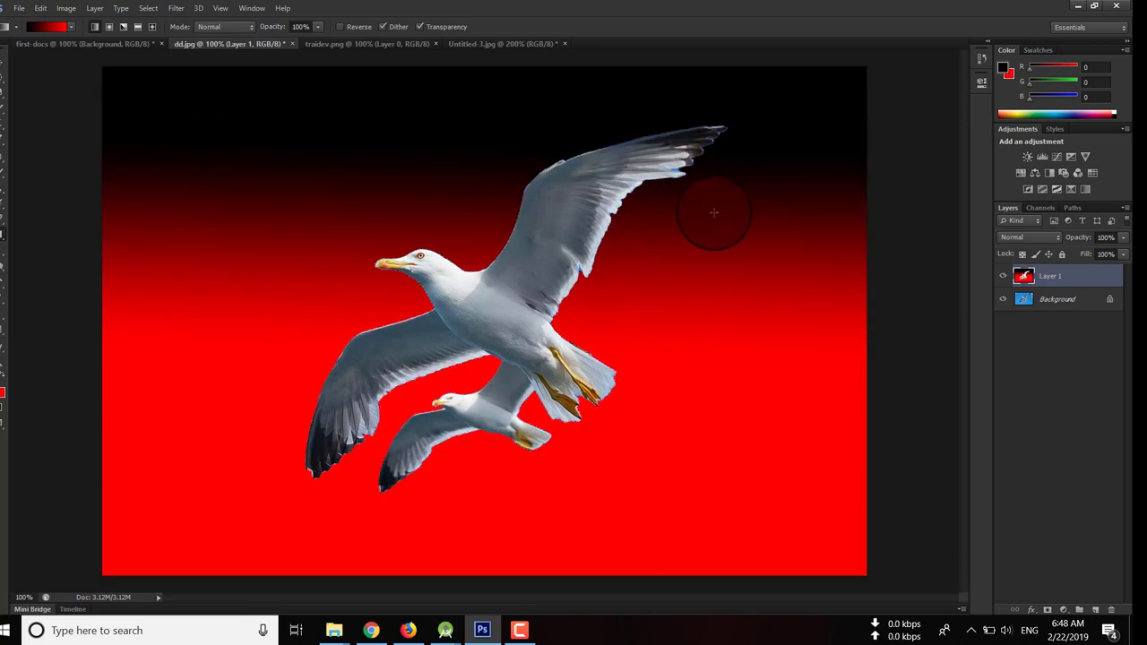
key(ctrl+shift+d)
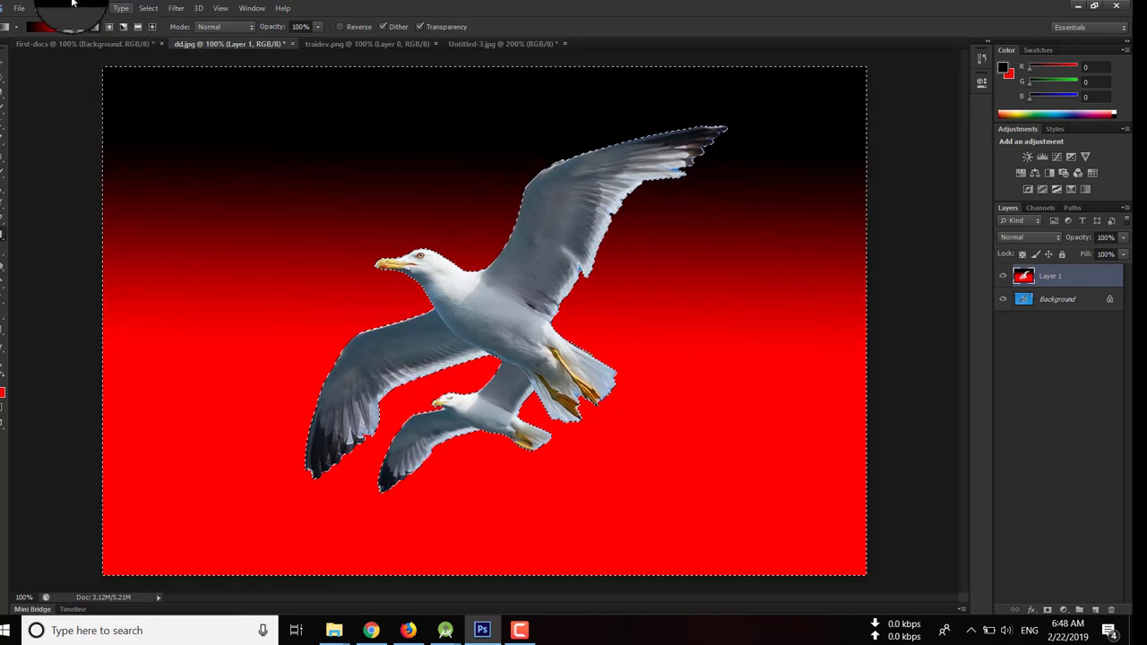
Pick the Chrome gradient preset, redraw it across the sky, then hide Layer 1
click(27, 32)
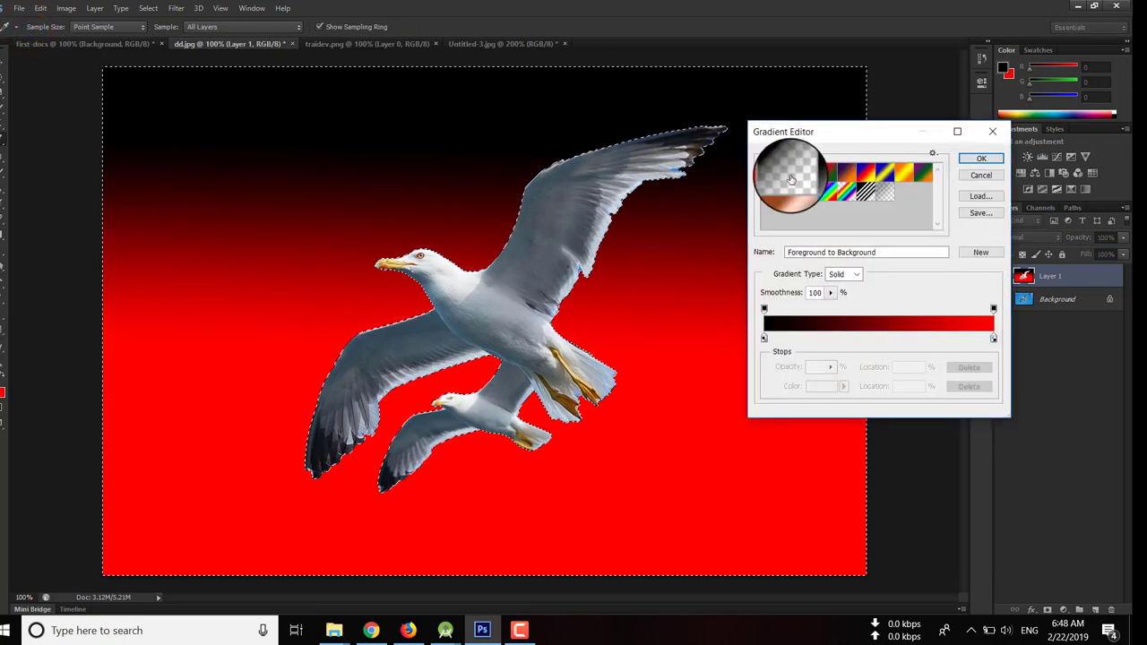
click(776, 184)
click(864, 171)
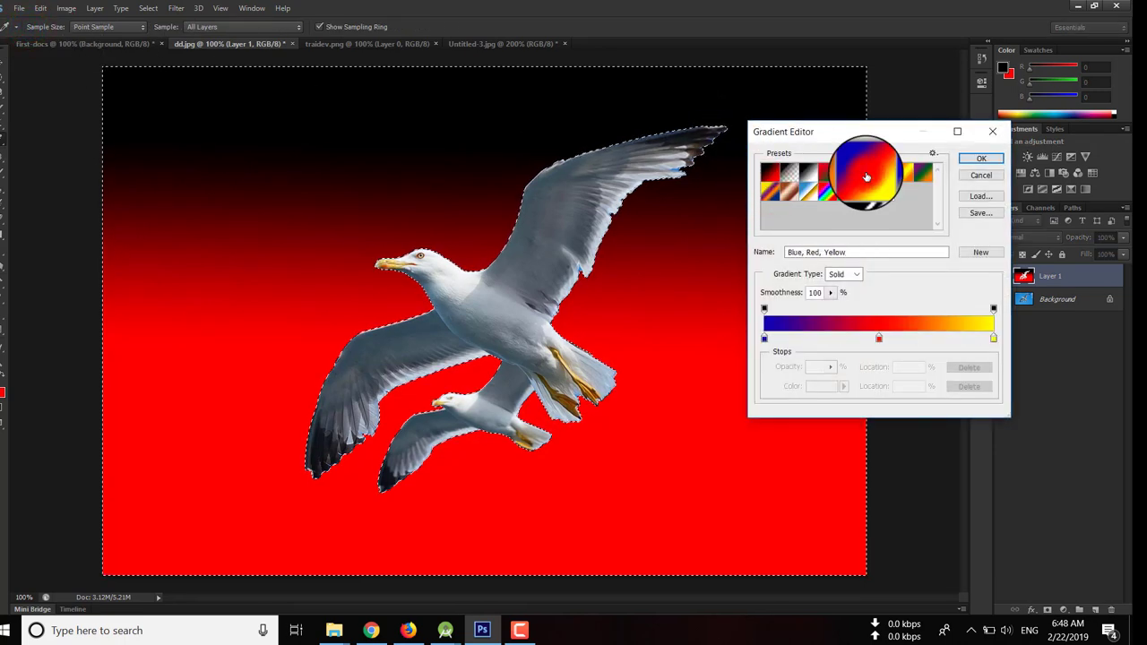
click(789, 189)
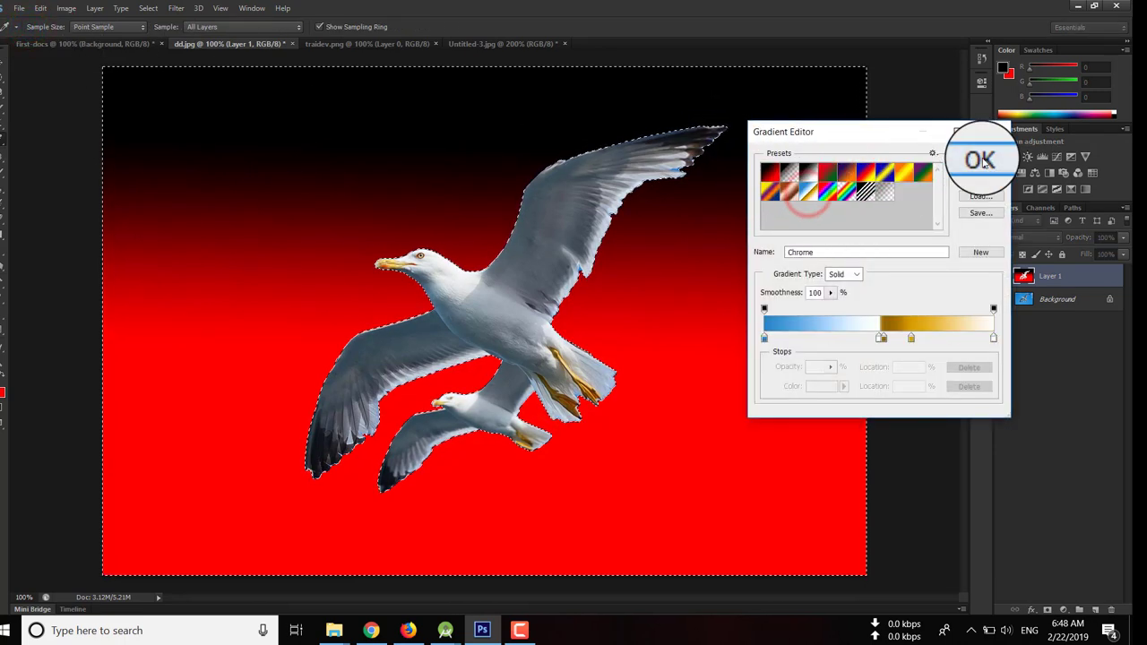
click(981, 159)
drag(287, 187, 343, 563)
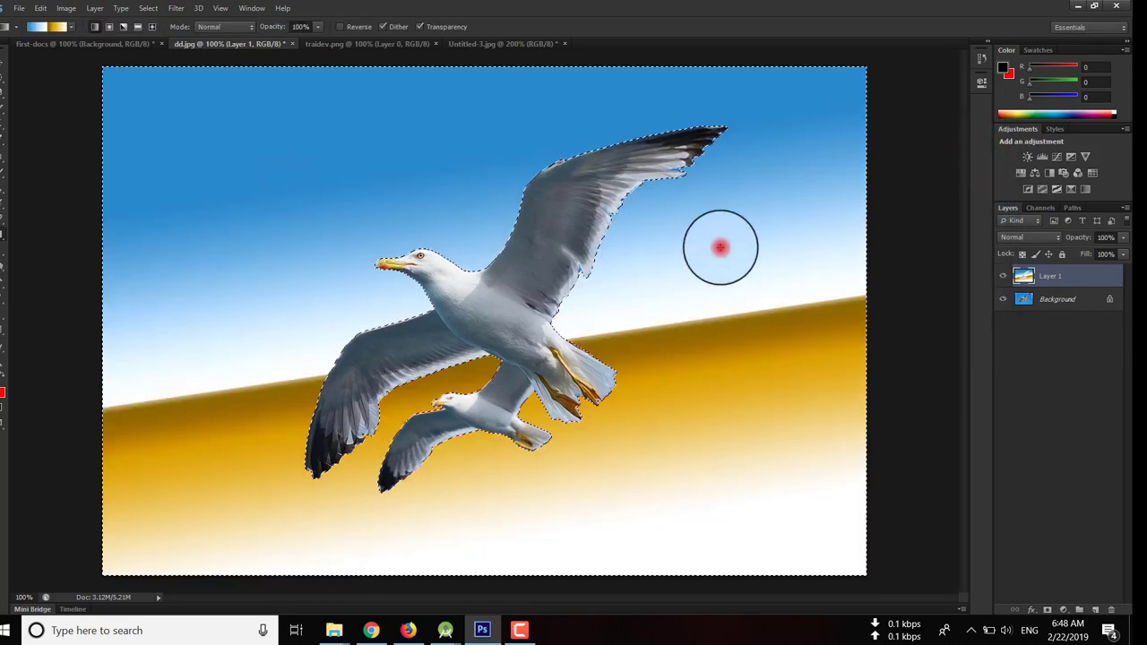
drag(721, 248, 108, 235)
click(1003, 276)
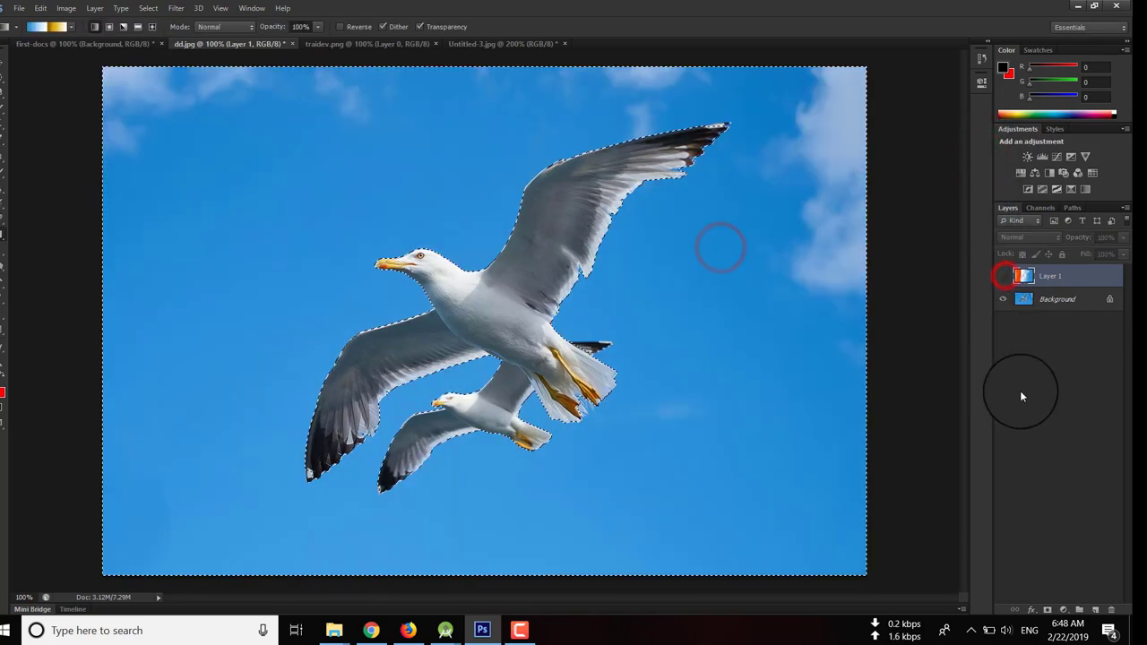
Fill three areas of Layer 1 black with the Paint Bucket, then undo the fills
right_click(2, 240)
click(3, 237)
right_click(2, 237)
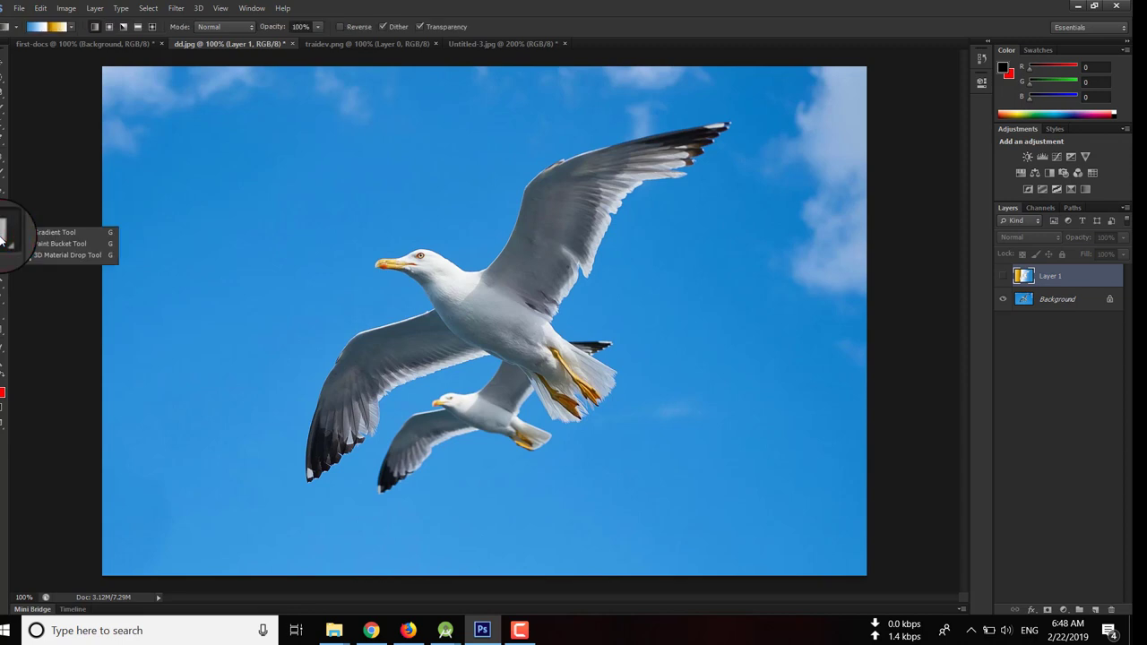
click(47, 243)
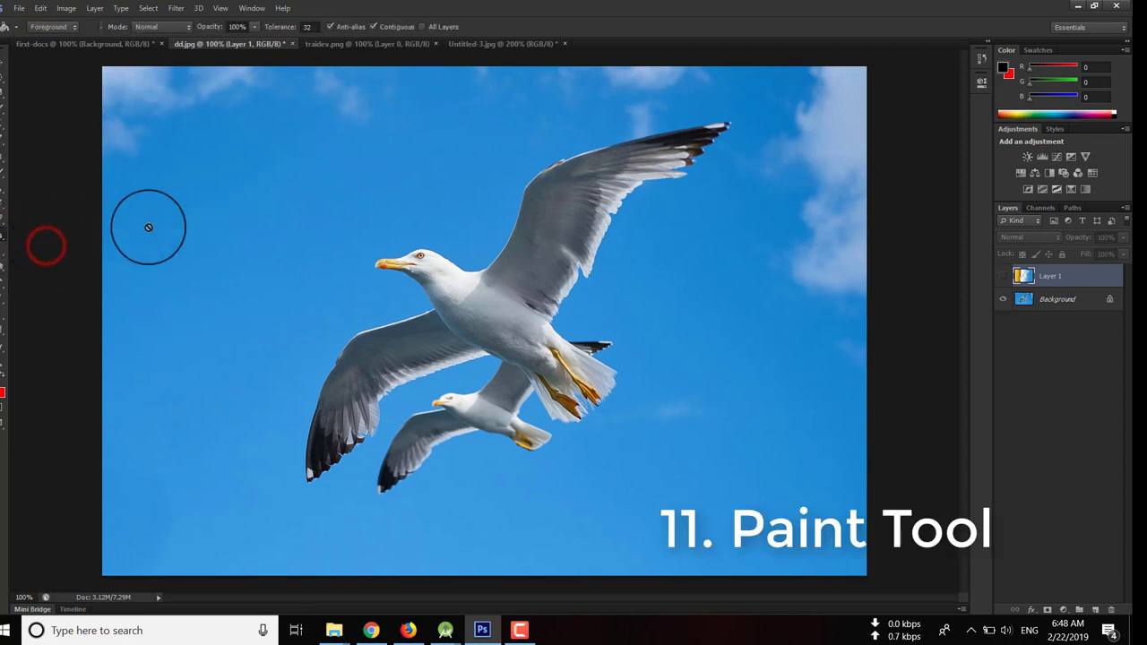
click(1002, 276)
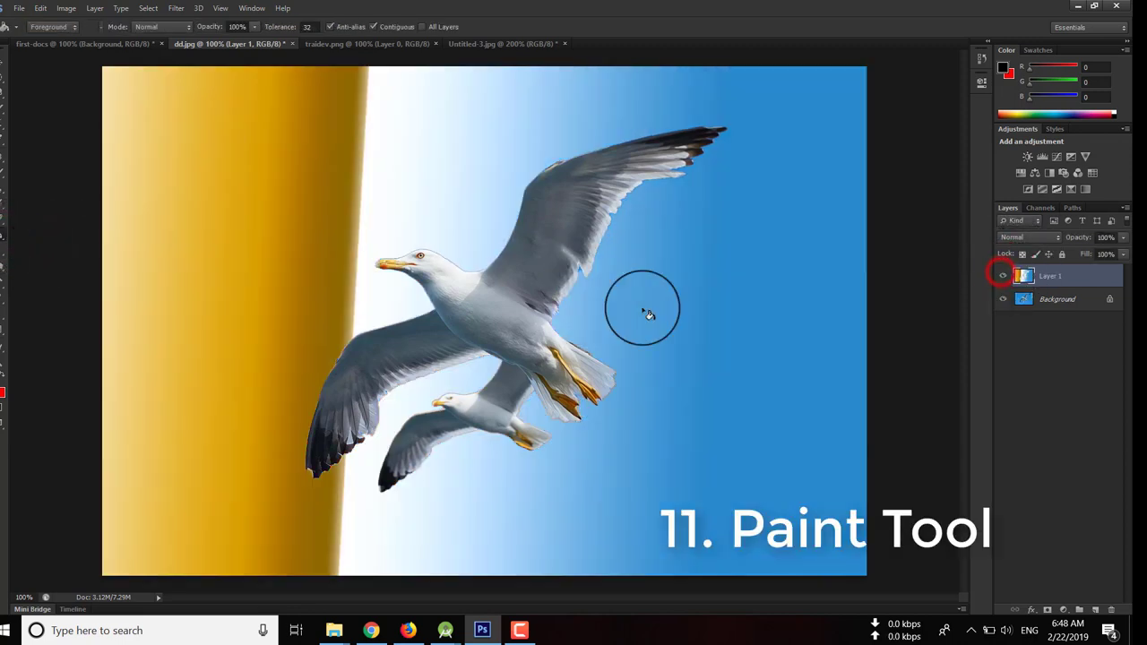
click(465, 212)
click(763, 252)
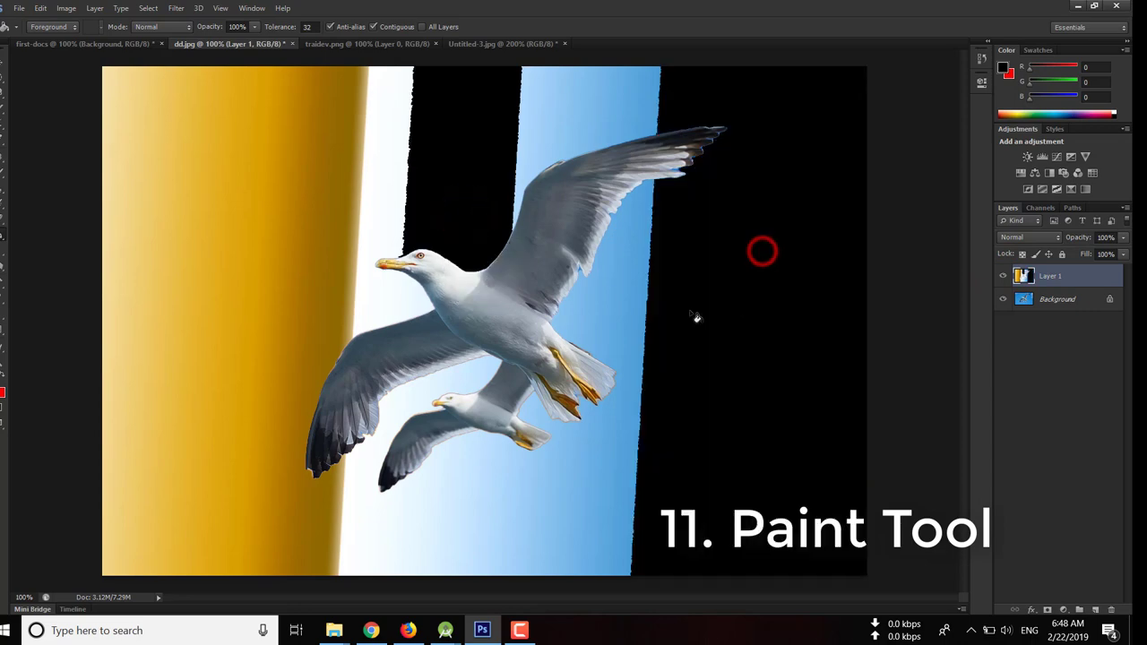
click(615, 308)
key(ctrl+alt+z)
key(ctrl+alt+z)
key(ctrl+alt+z)
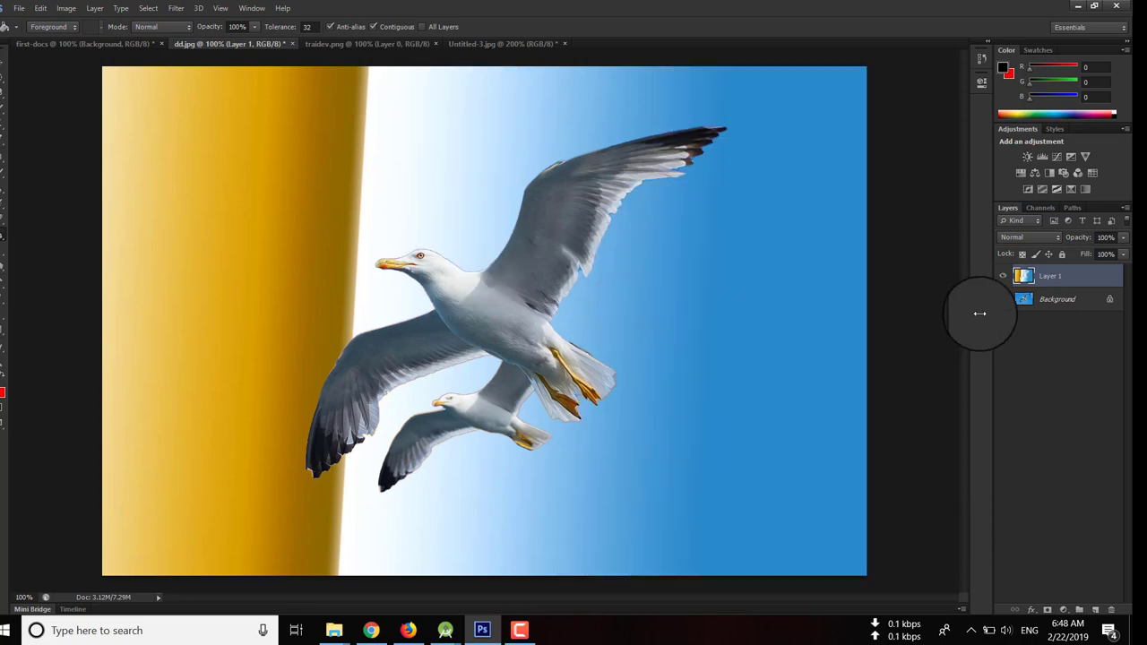
On the Background layer, fill the wing and sky patches black, then undo all fills
click(1003, 276)
click(1057, 298)
click(545, 265)
click(303, 251)
click(276, 353)
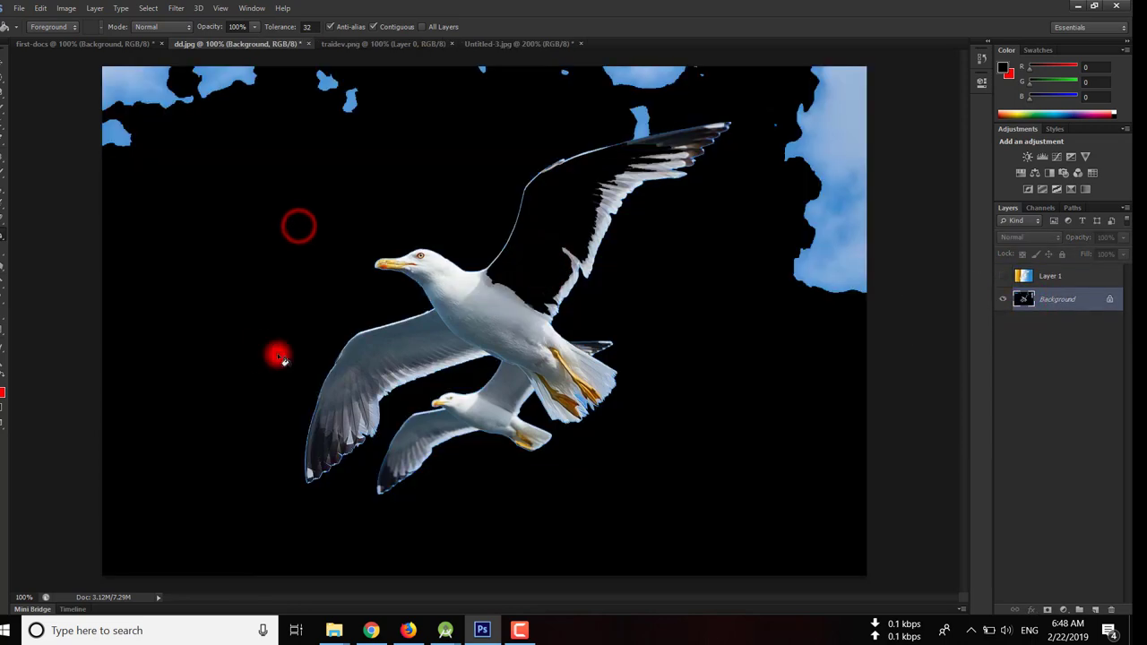
click(824, 175)
key(ctrl+z)
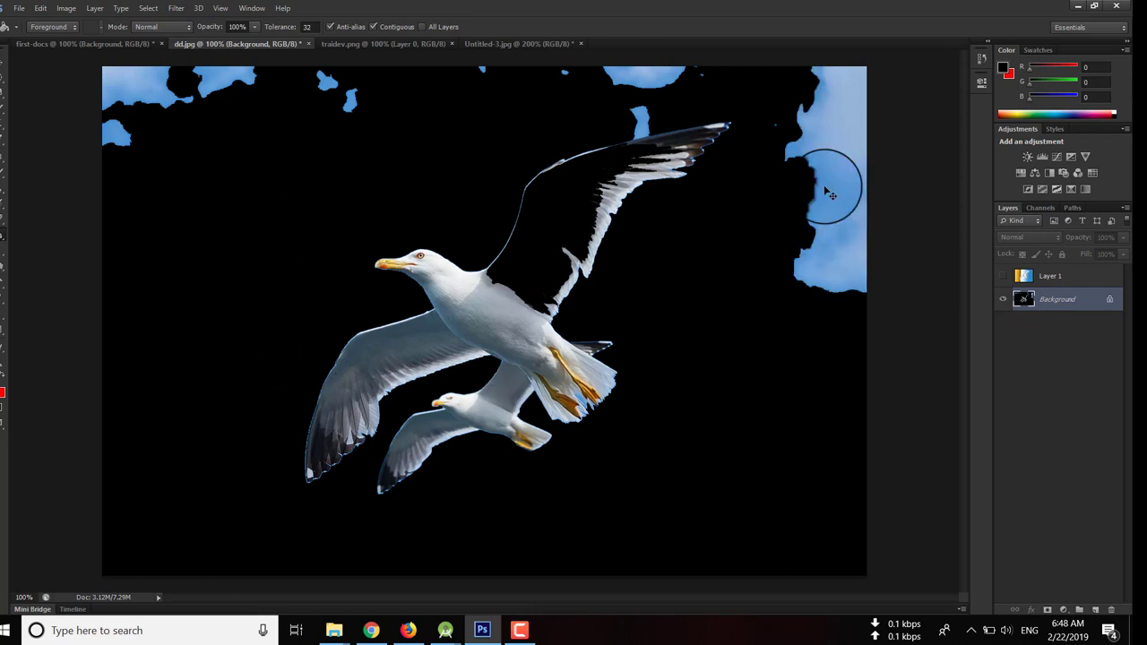
key(ctrl+alt+z)
key(ctrl+alt+z)
key(ctrl+alt+z)
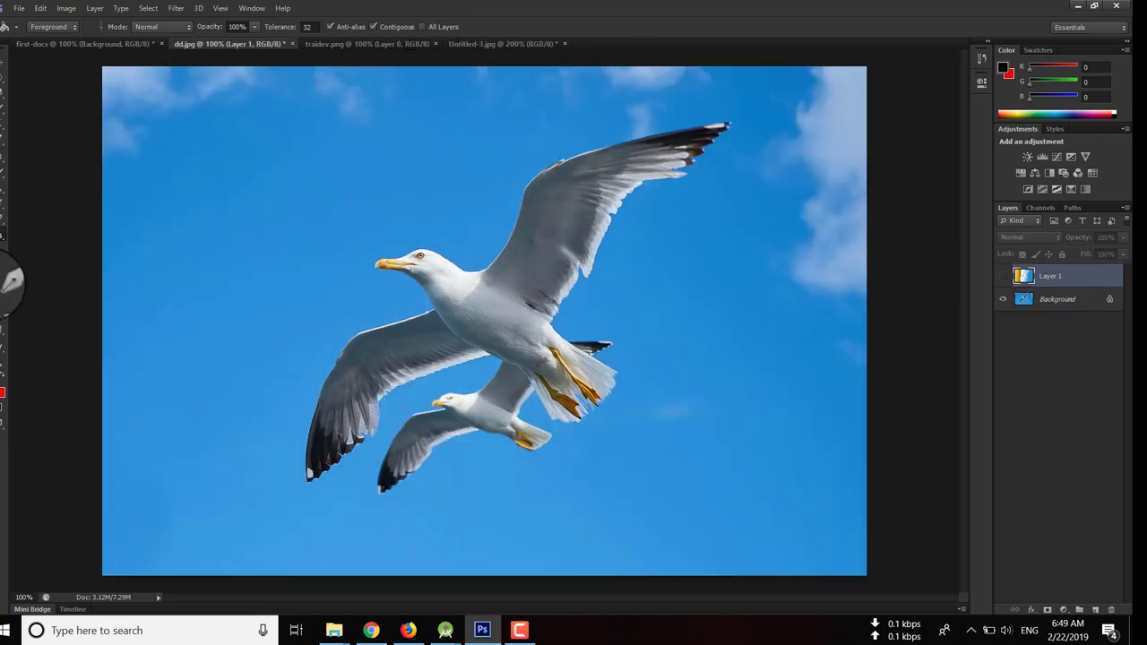
click(5, 253)
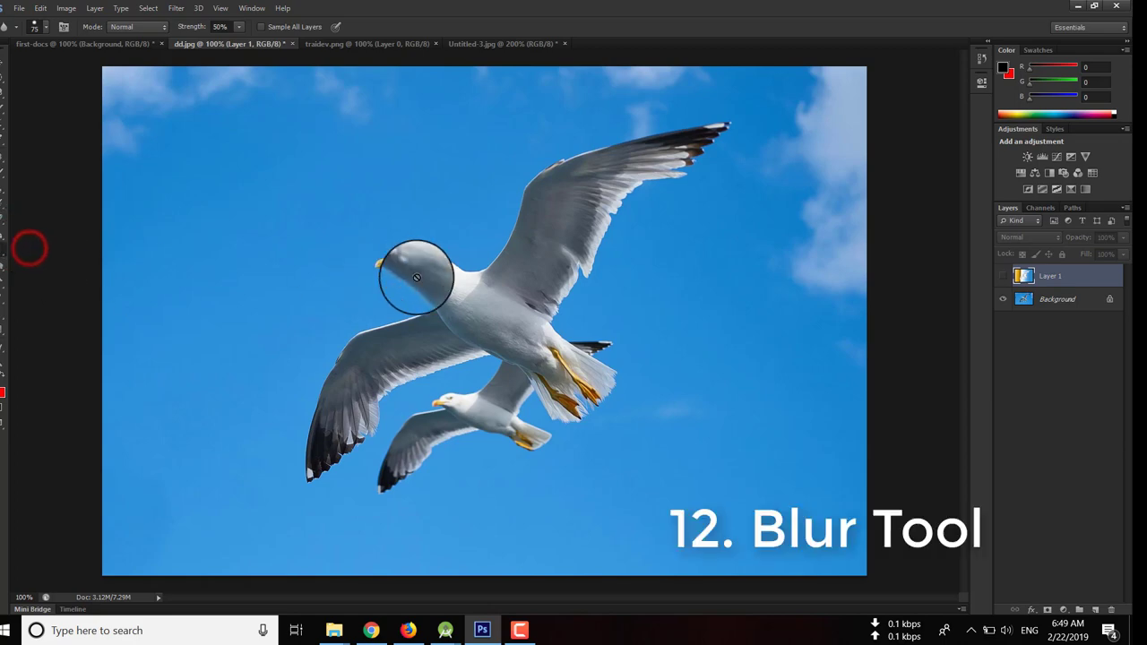
Delete Layer 1, zoom in, blur the gull's head, then undo the blur
key(Delete)
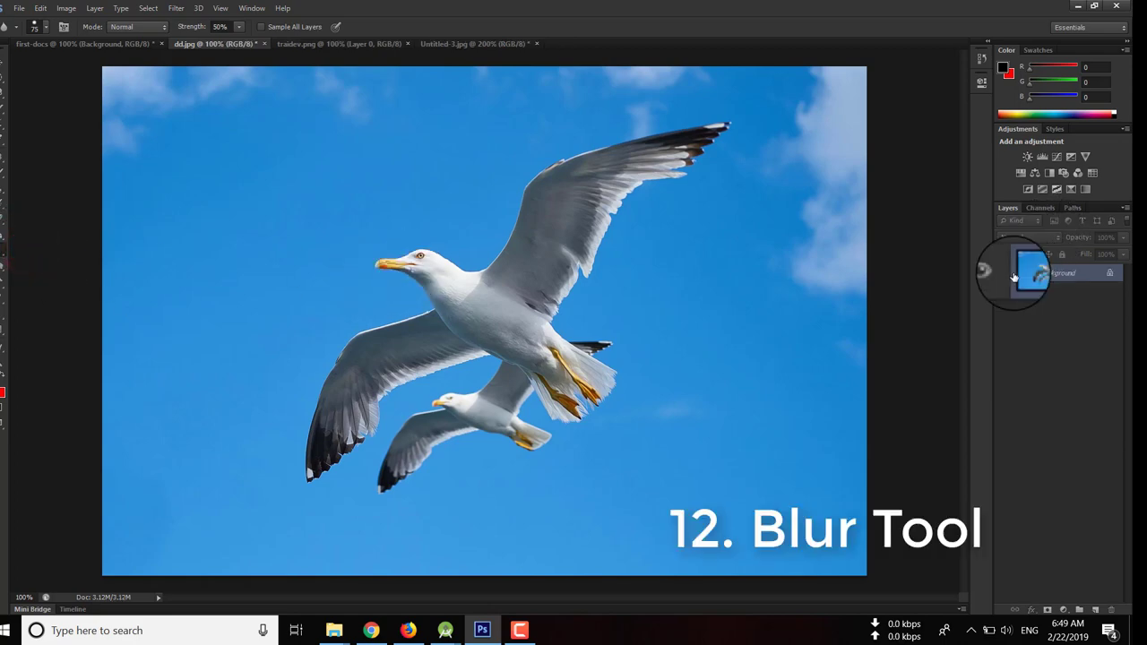
key(ctrl+plus)
key(ctrl+plus)
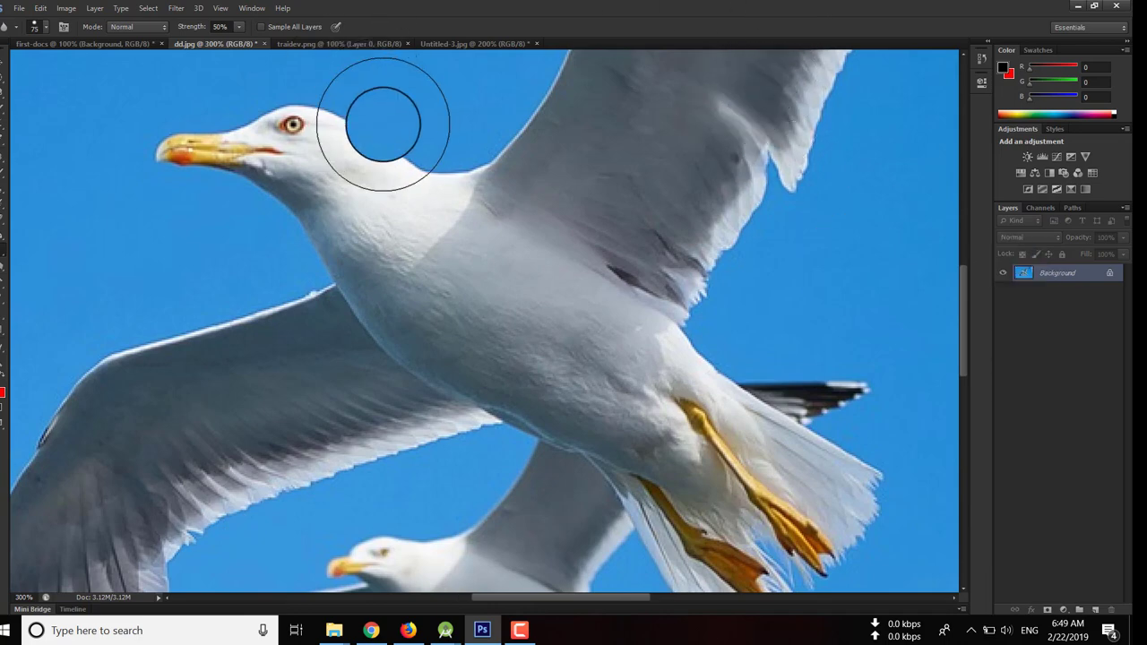
mouse_move(269, 115)
mouse_down()
mouse_move(277, 158)
mouse_move(263, 156)
mouse_move(286, 167)
mouse_move(243, 223)
mouse_move(320, 189)
mouse_up()
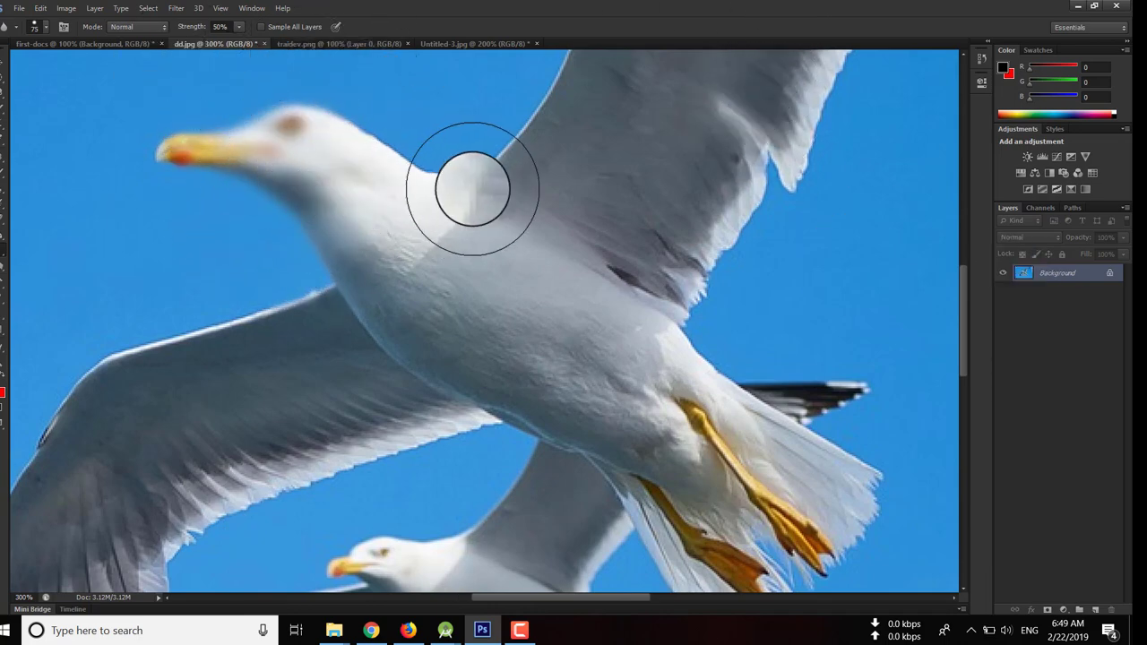
key(ctrl+z)
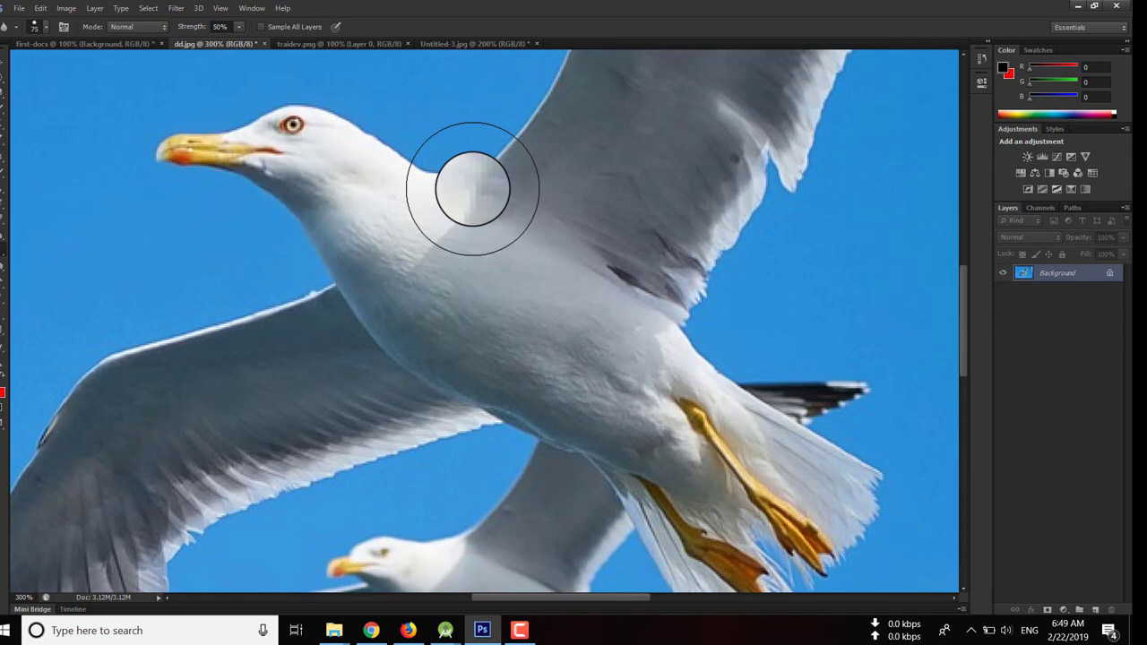
In first-docs, sharpen the gull's eye and head with the Sharpen Tool, then undo
key(ctrl+shift+Tab)
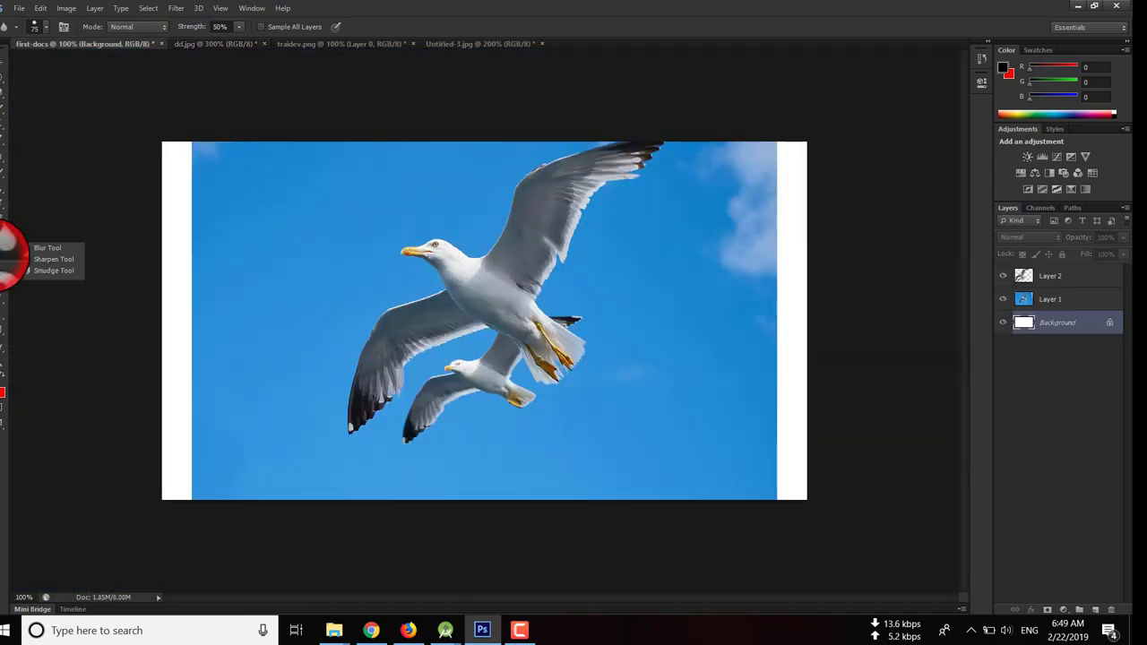
click(58, 260)
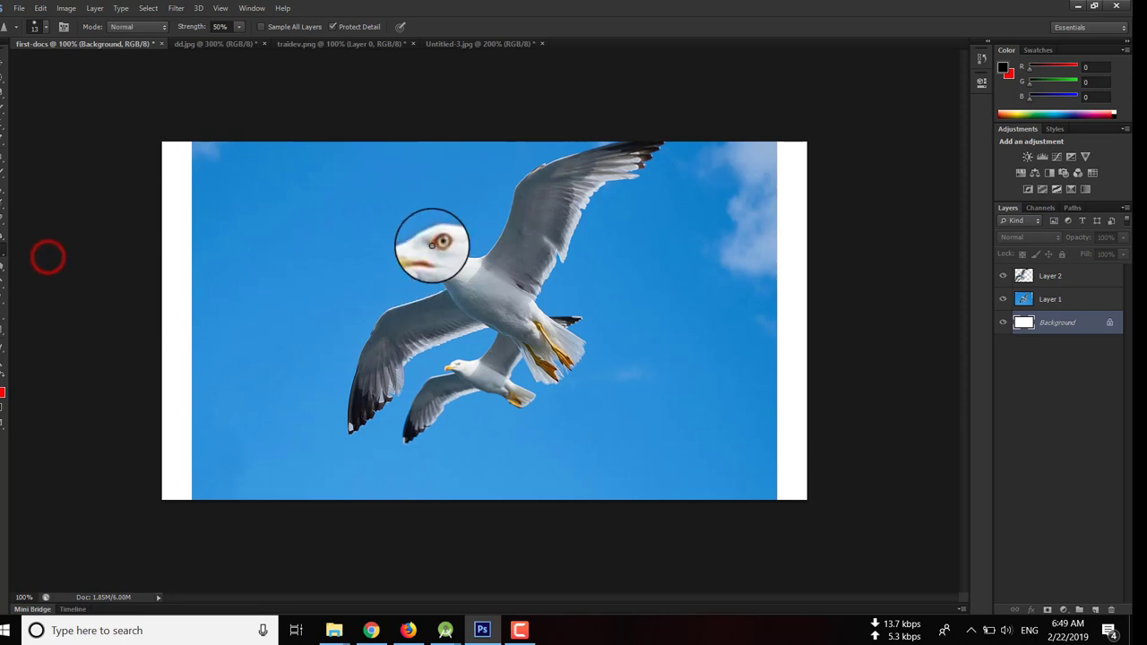
key(ctrl+plus)
key(ctrl+plus)
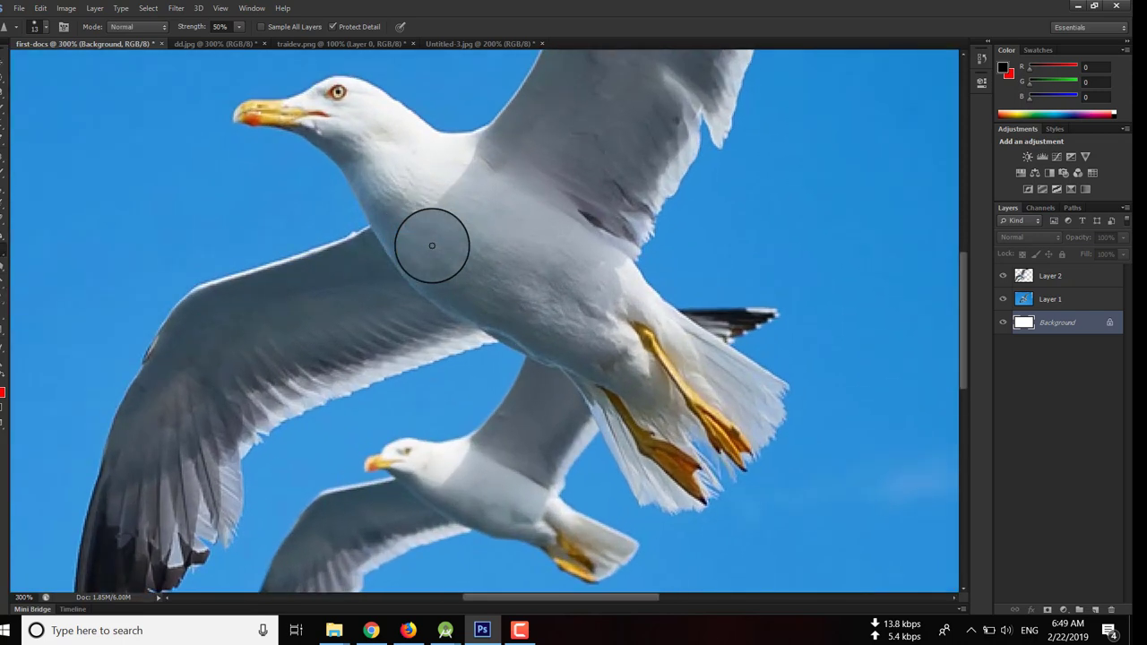
mouse_move(351, 98)
mouse_down()
mouse_move(327, 77)
mouse_move(336, 121)
mouse_up()
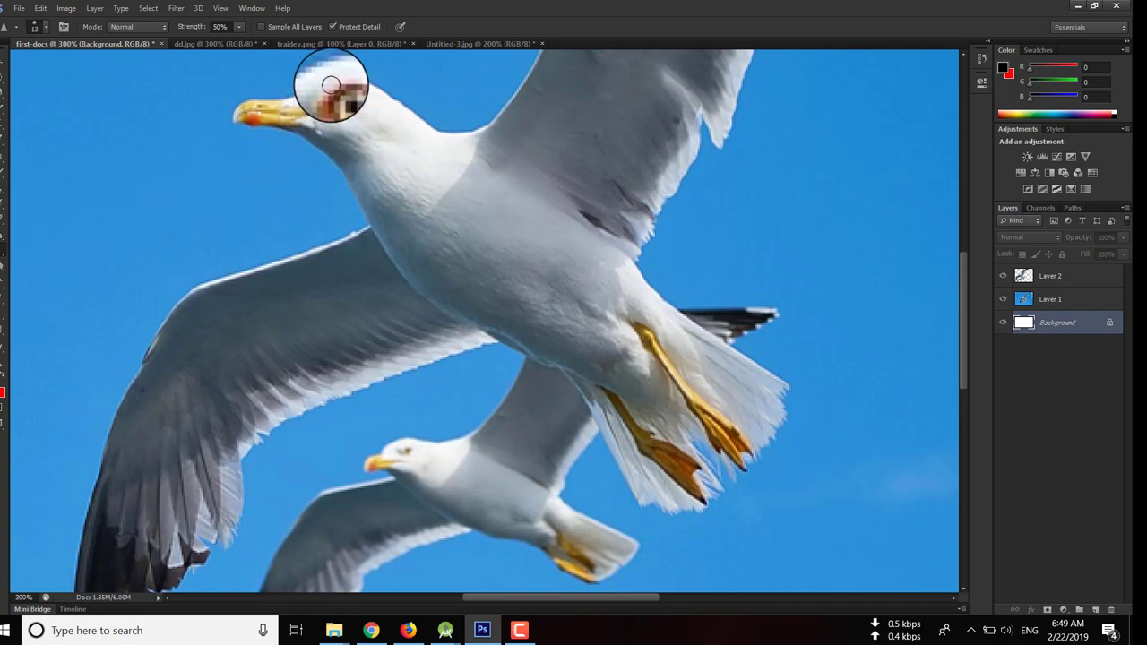
key(ctrl+z)
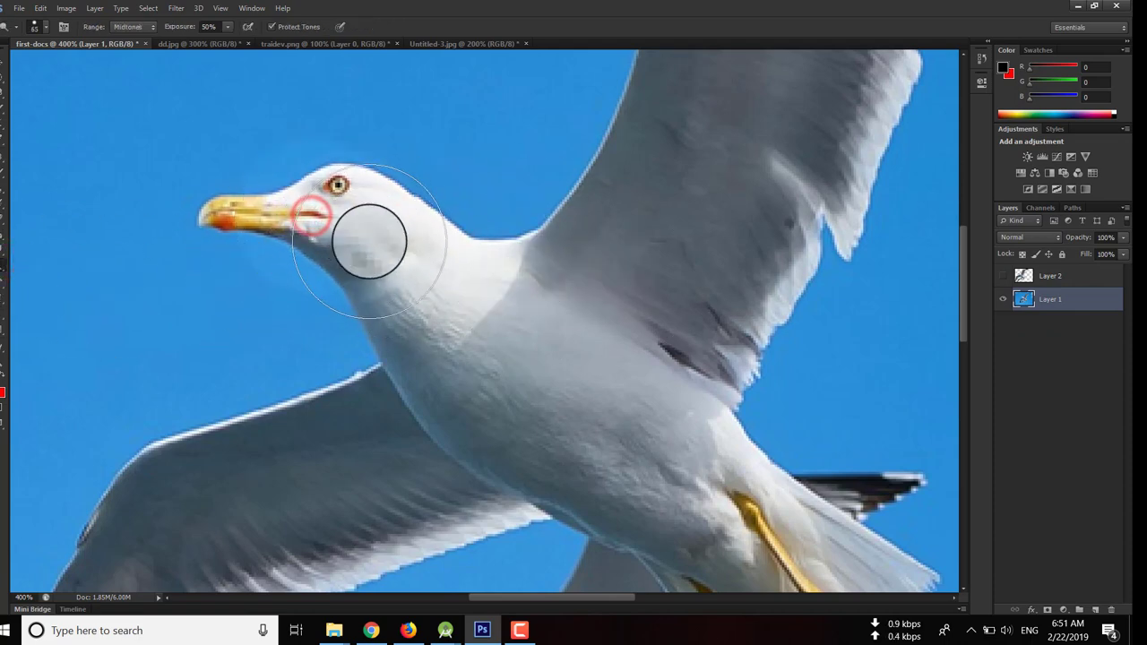
Lighten the gull's neck, body and eye area with the Dodge Tool
mouse_move(458, 285)
mouse_down()
mouse_move(487, 359)
mouse_move(594, 386)
mouse_move(633, 285)
mouse_move(622, 266)
mouse_move(591, 307)
mouse_move(631, 229)
mouse_up()
mouse_move(56, 210)
mouse_down()
mouse_move(63, 289)
mouse_move(77, 170)
mouse_up()
key(ctrl+z)
right_click(561, 358)
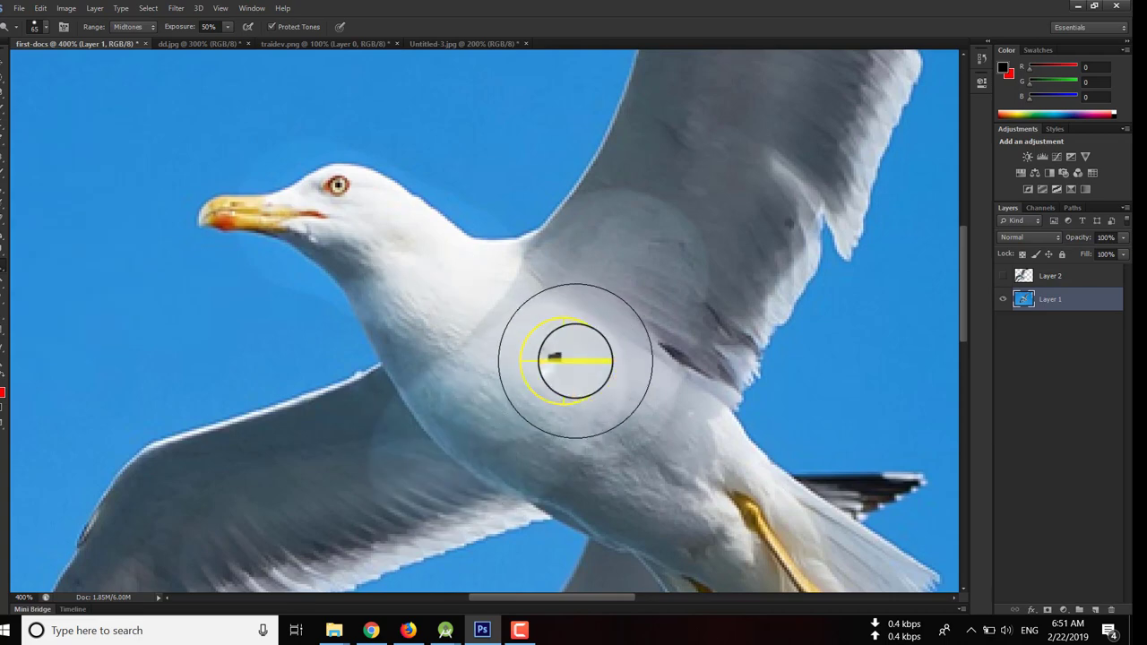
click(586, 388)
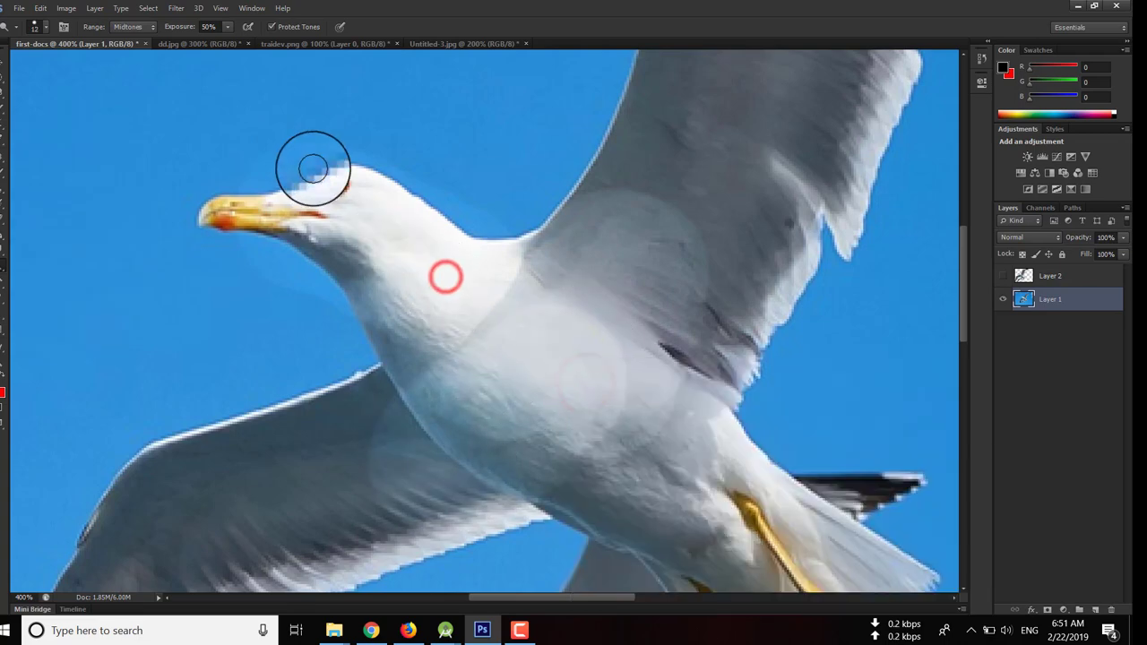
drag(312, 166, 333, 190)
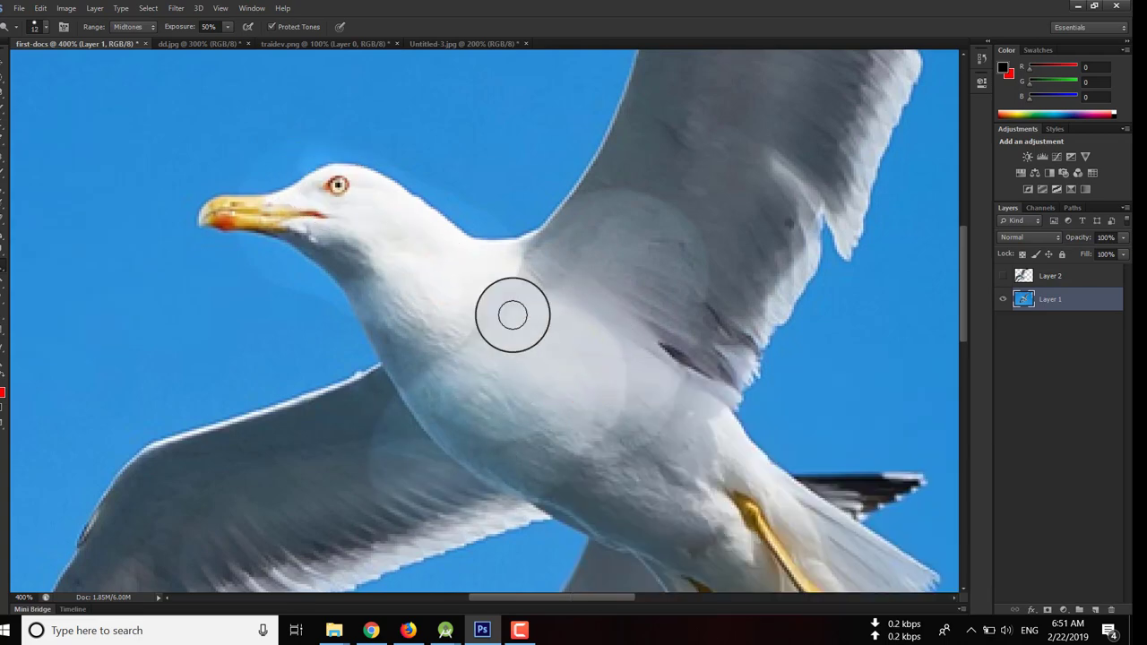
key(ctrl+minus)
Darken the gull's chest with the Burn Tool
click(47, 274)
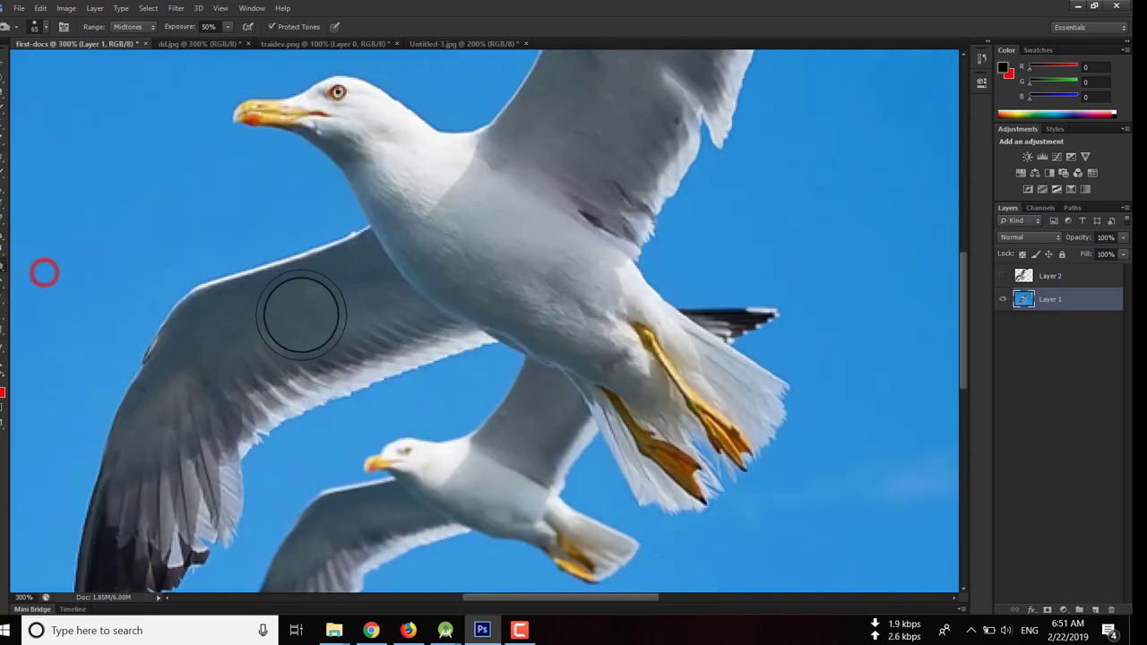
mouse_move(448, 233)
mouse_down()
mouse_move(507, 215)
mouse_move(422, 181)
mouse_move(333, 108)
mouse_move(451, 158)
mouse_move(432, 184)
mouse_up()
right_click(5, 264)
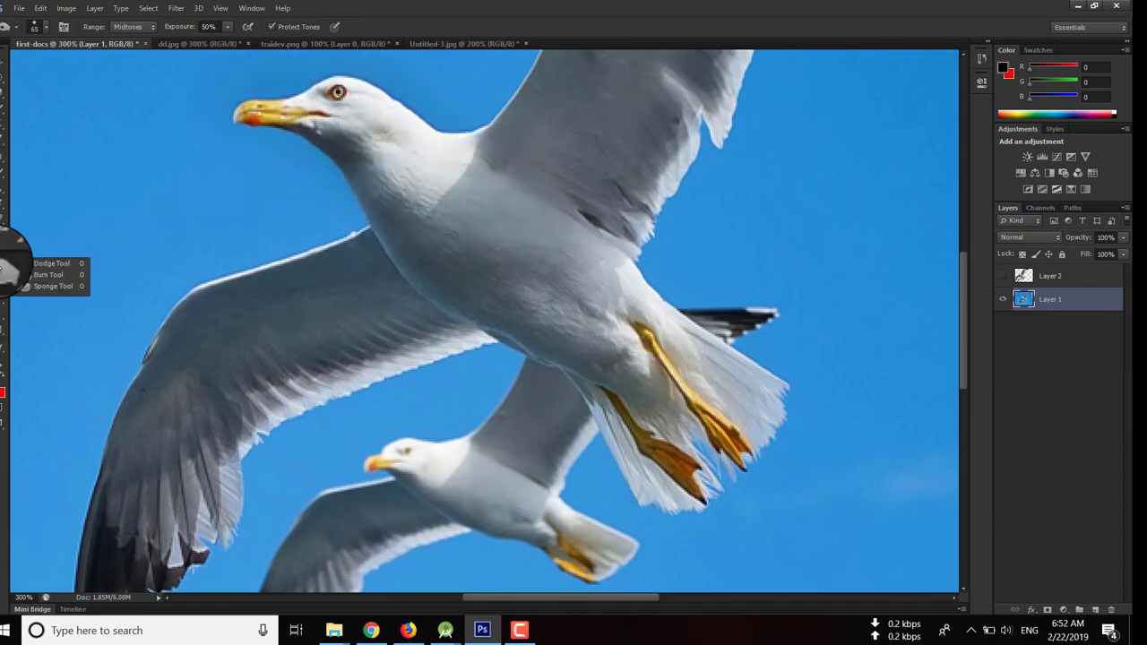
Desaturate the upper gull's head, lower gull's neck, and tail and feet with the Sponge Tool
click(20, 286)
mouse_move(281, 103)
mouse_down()
mouse_move(378, 179)
mouse_move(428, 199)
mouse_move(448, 179)
mouse_move(425, 248)
mouse_move(507, 312)
mouse_up()
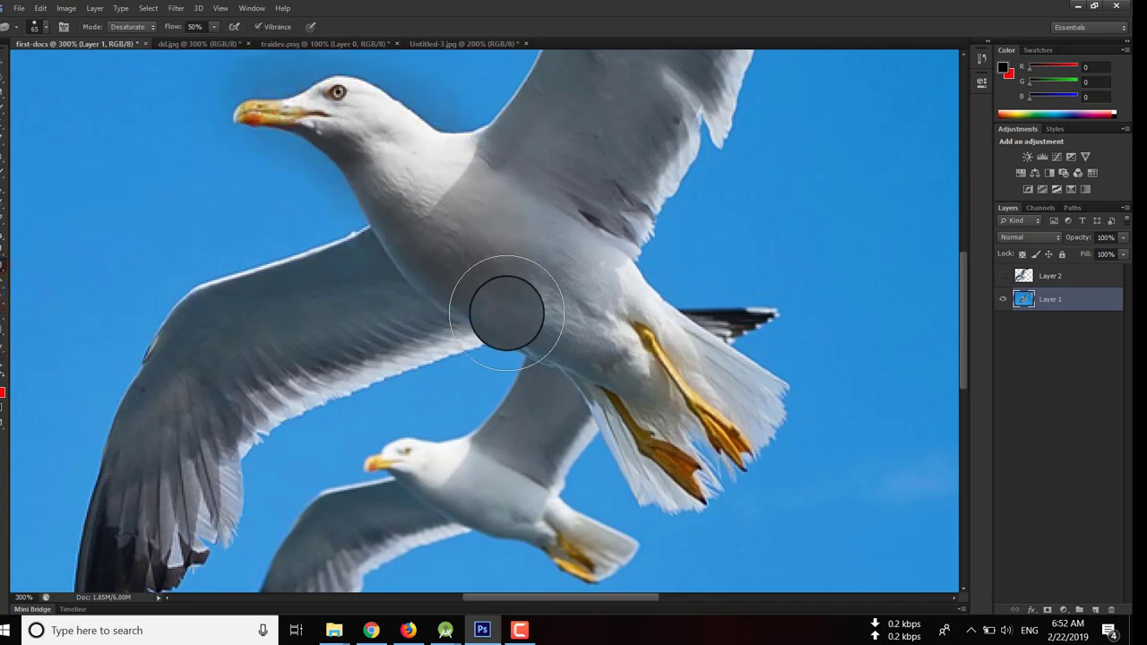
drag(445, 470, 415, 456)
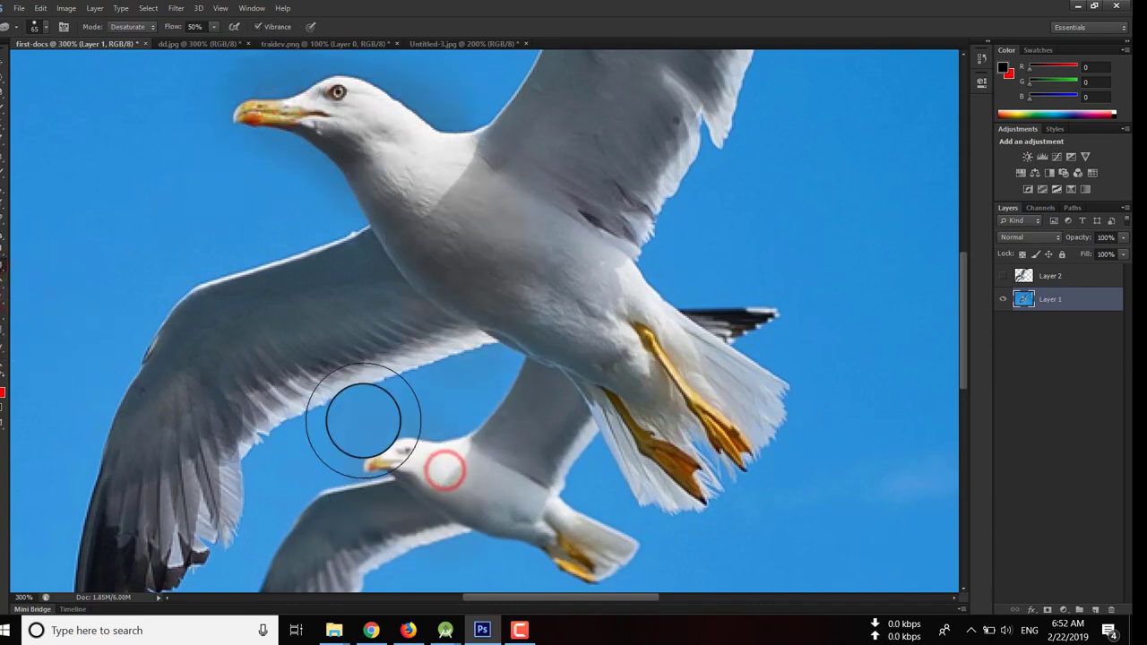
mouse_move(712, 479)
mouse_down()
mouse_move(671, 379)
mouse_move(755, 464)
mouse_move(666, 448)
mouse_move(686, 460)
mouse_move(696, 415)
mouse_move(673, 371)
mouse_move(660, 409)
mouse_move(769, 498)
mouse_move(651, 346)
mouse_up()
click(4, 285)
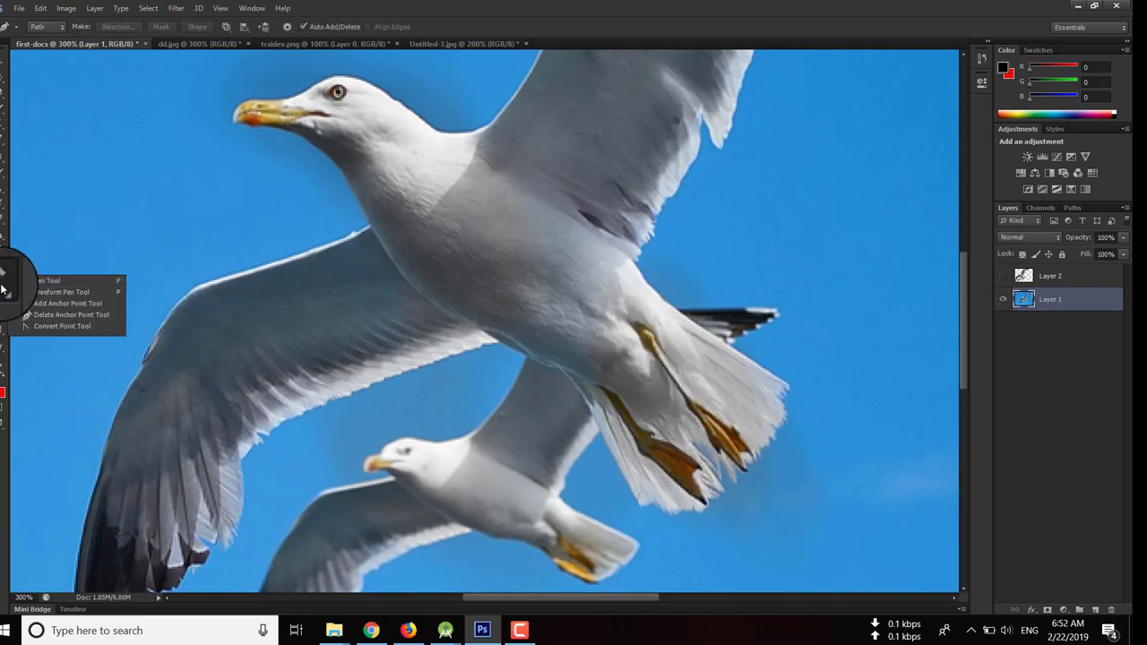
click(24, 284)
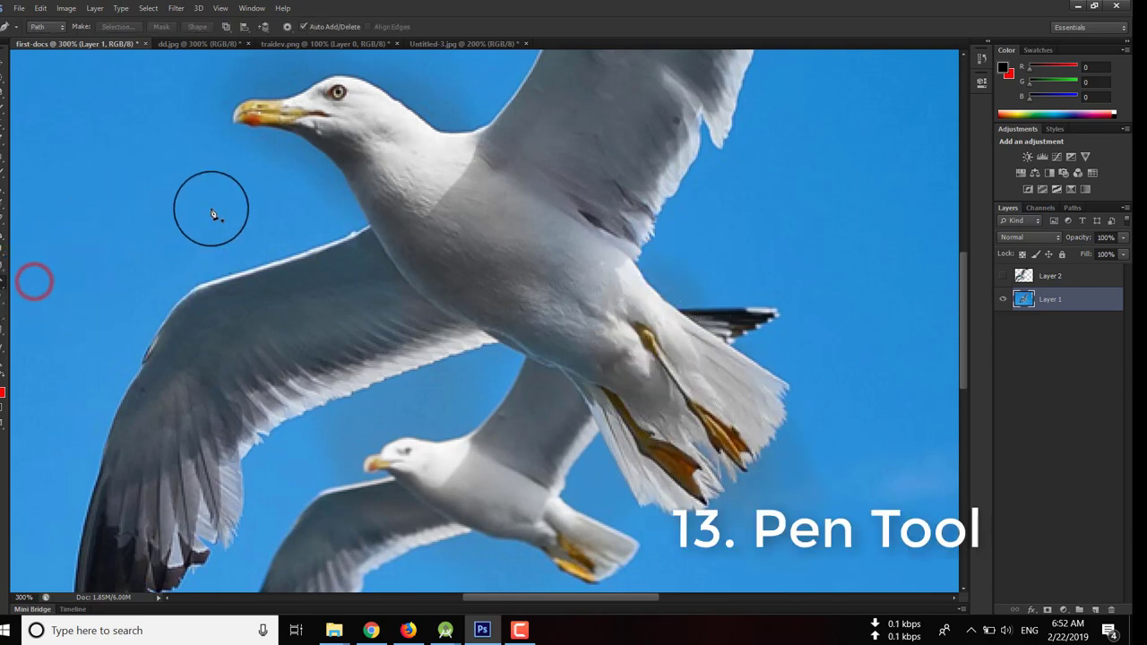
click(367, 226)
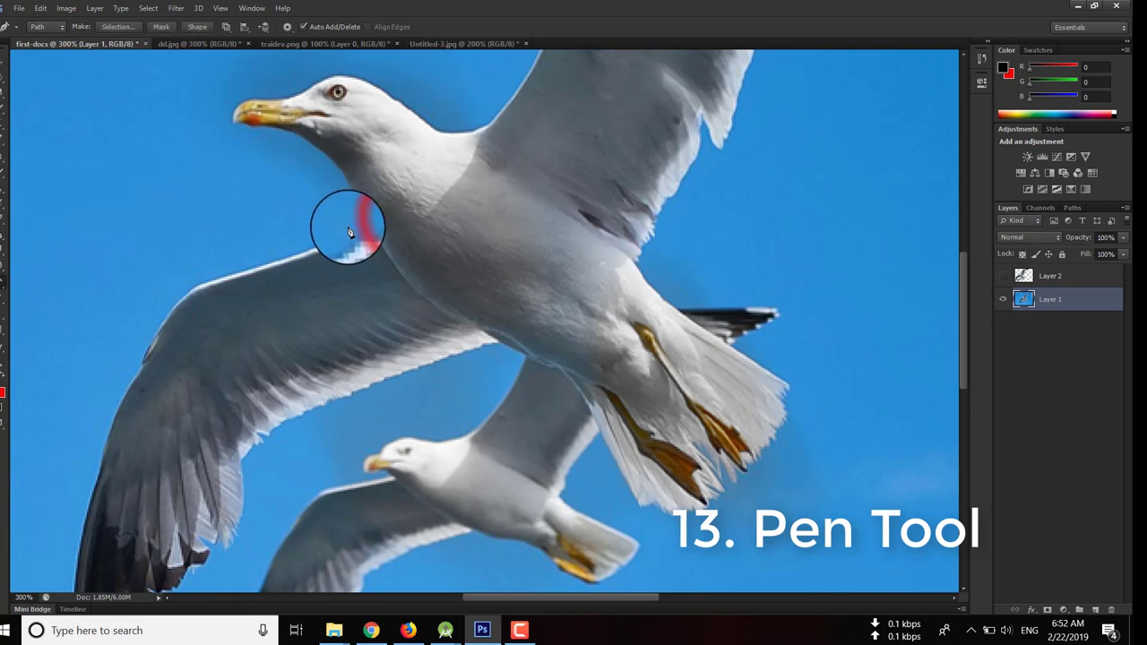
click(287, 251)
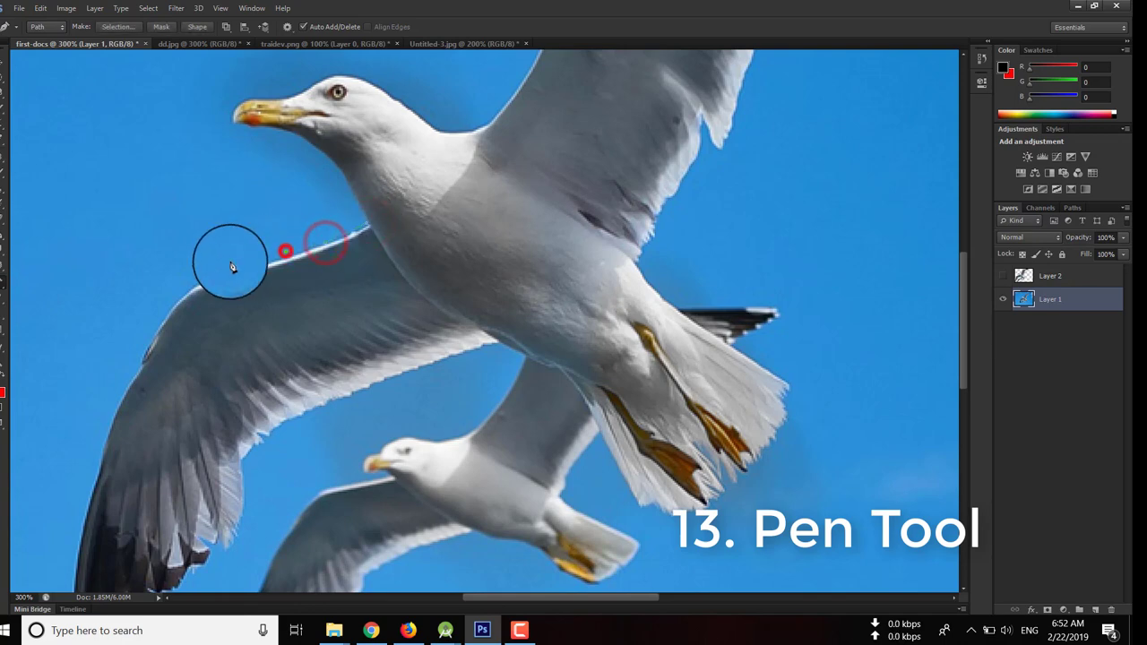
click(190, 289)
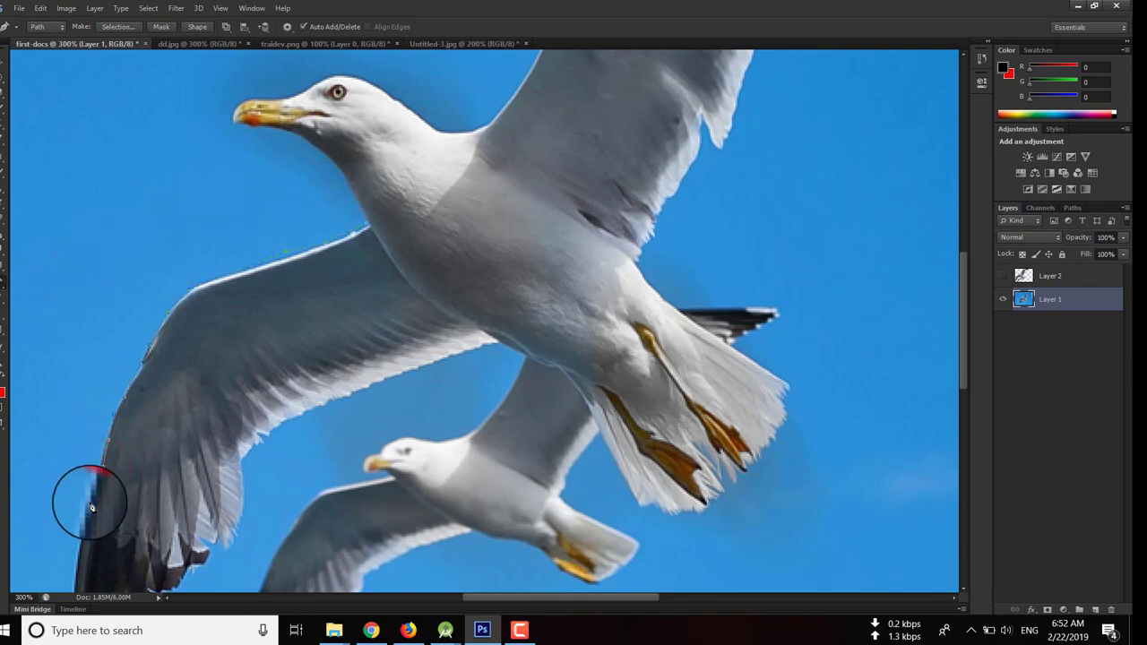
click(82, 542)
click(176, 484)
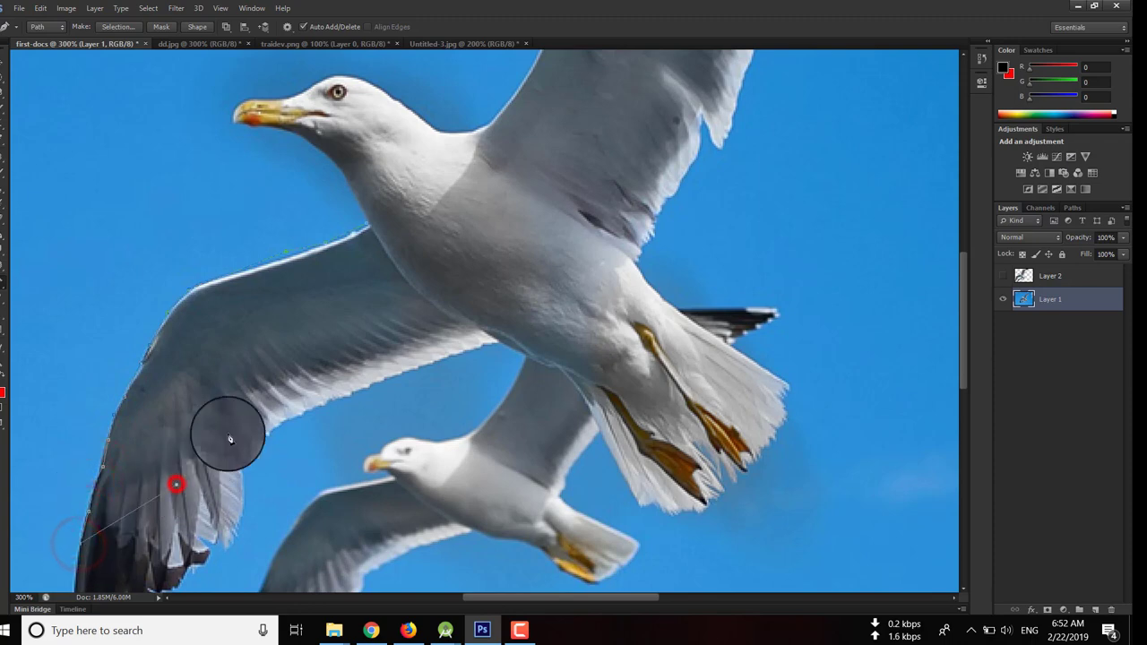
click(260, 415)
click(457, 391)
click(539, 372)
click(710, 312)
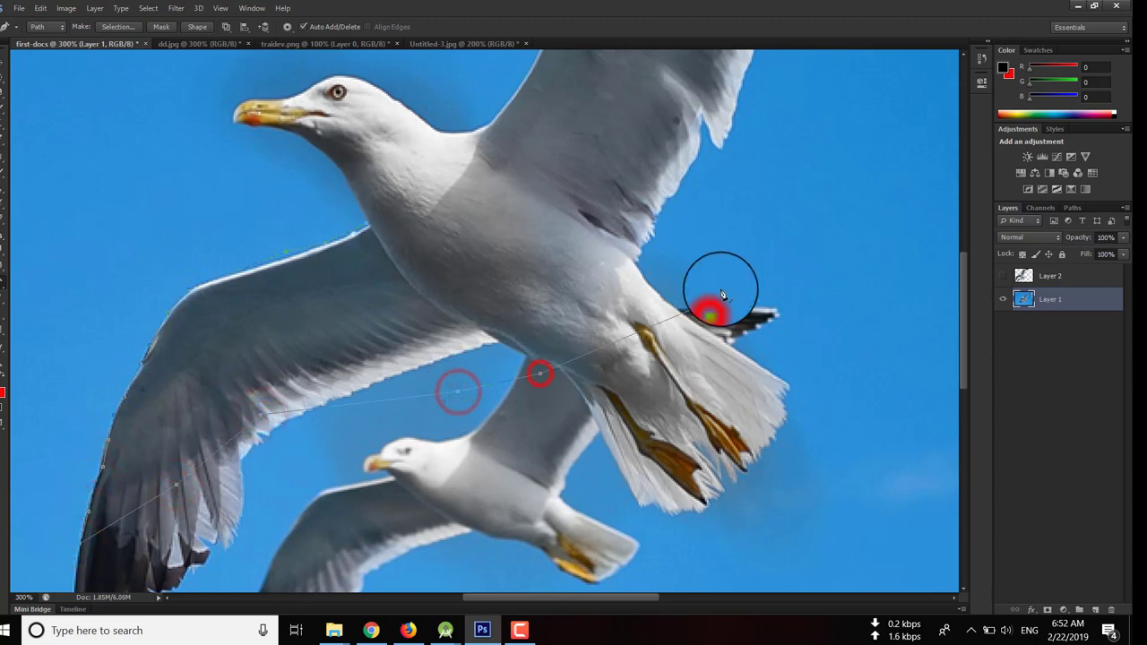
click(756, 182)
click(568, 172)
click(491, 172)
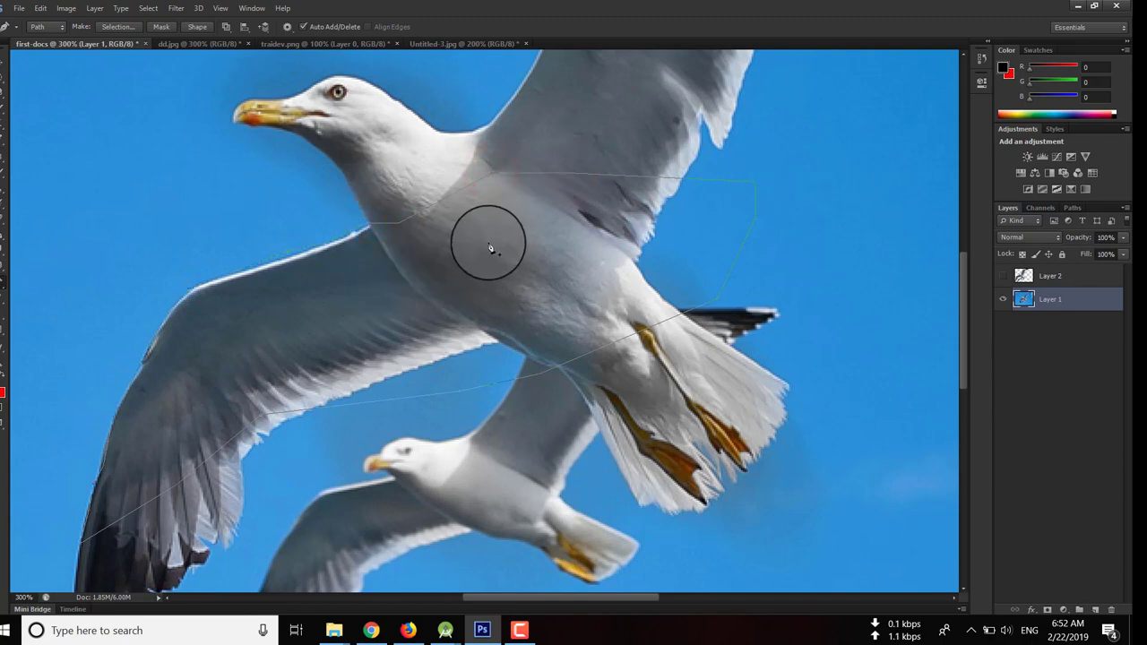
right_click(522, 260)
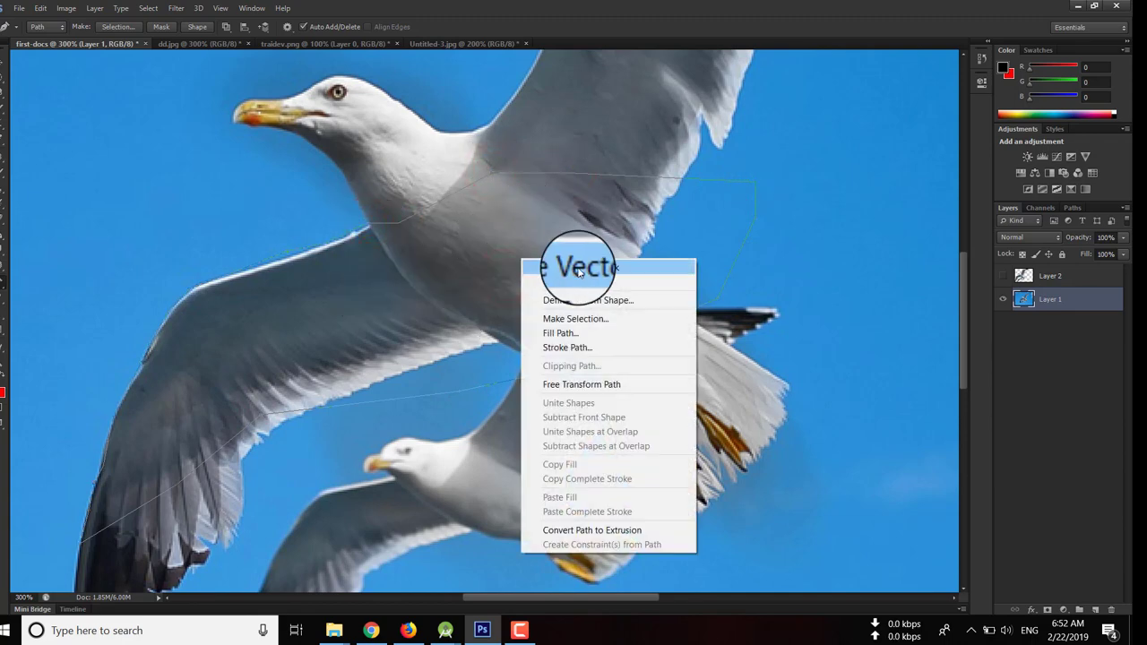
click(593, 320)
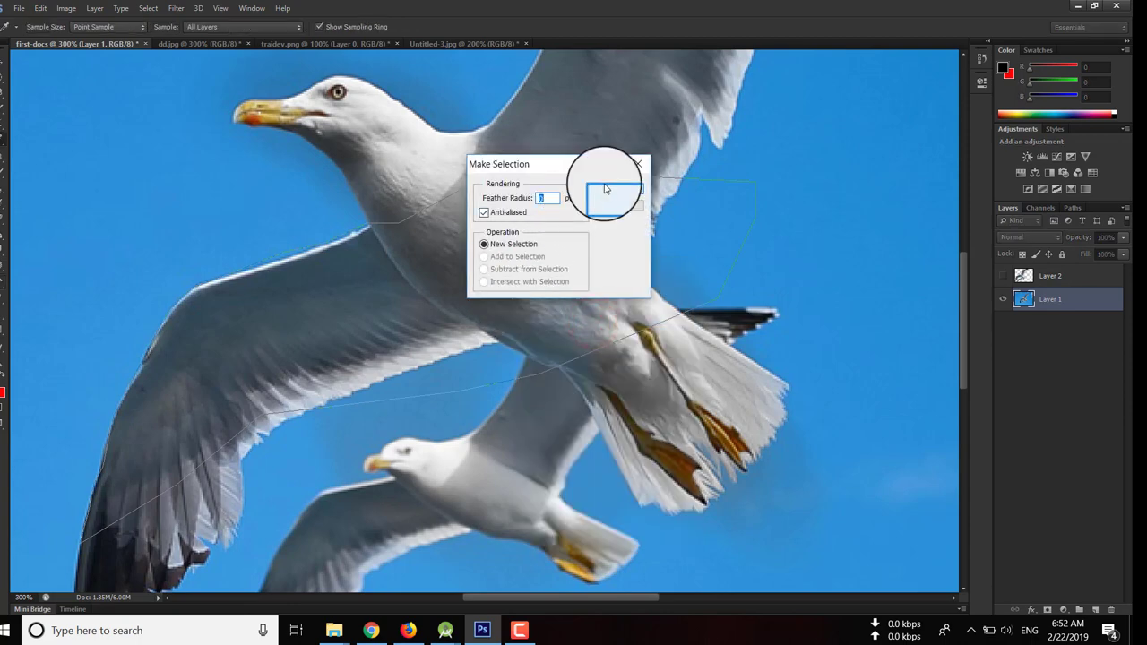
click(615, 187)
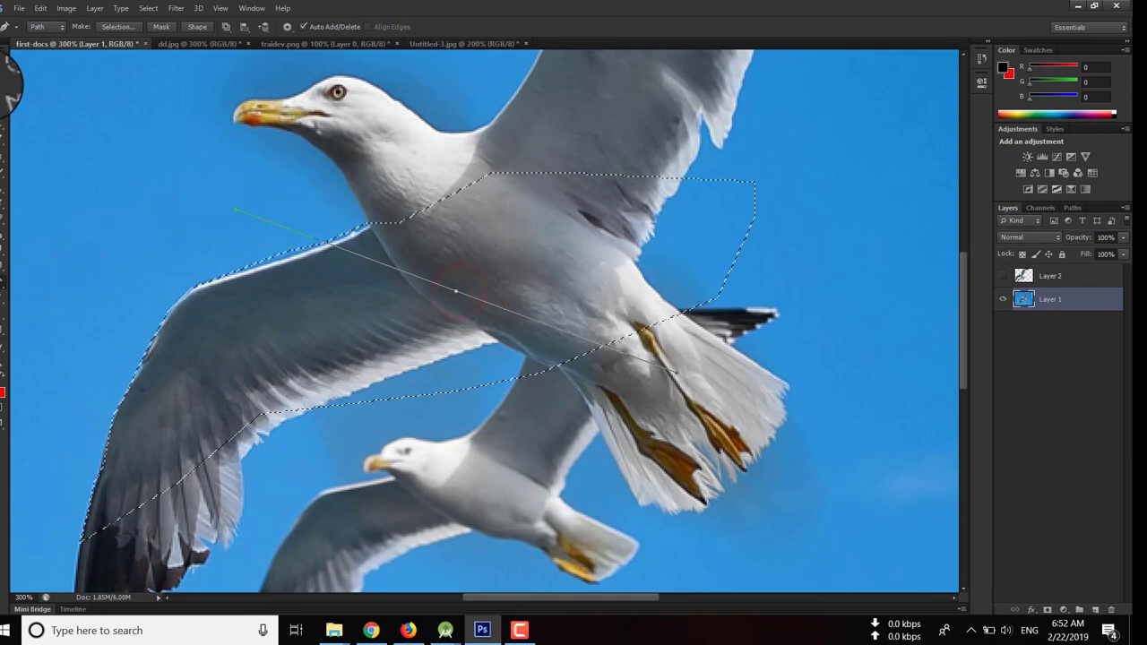
click(3, 61)
mouse_move(532, 319)
mouse_down()
mouse_move(537, 479)
mouse_move(799, 274)
mouse_up()
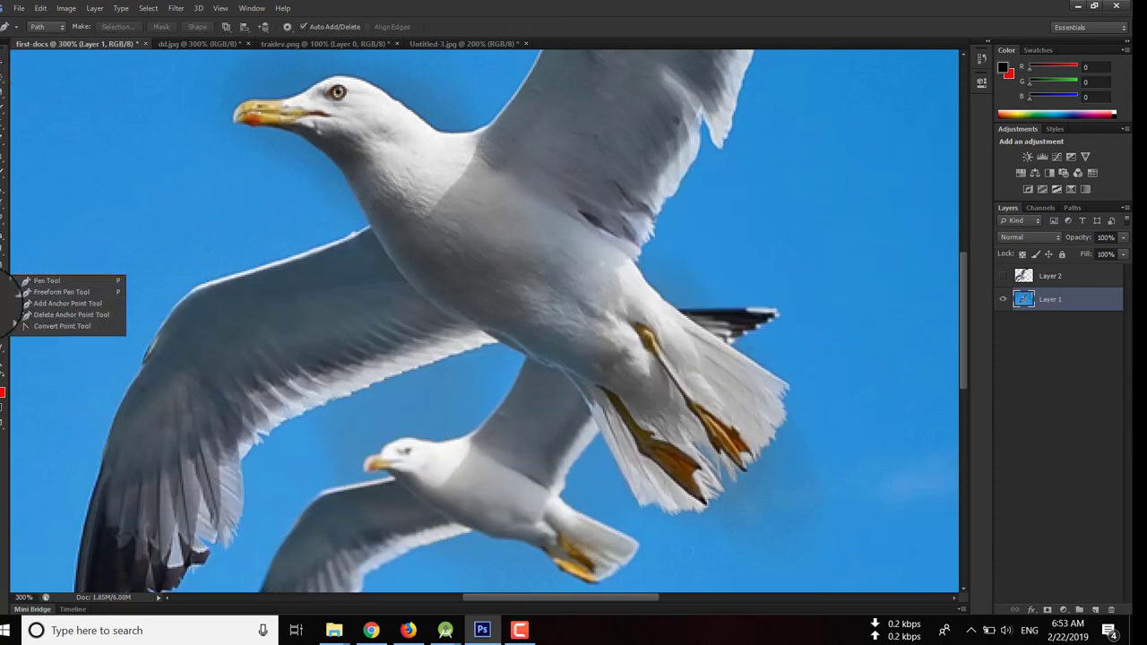
click(3, 296)
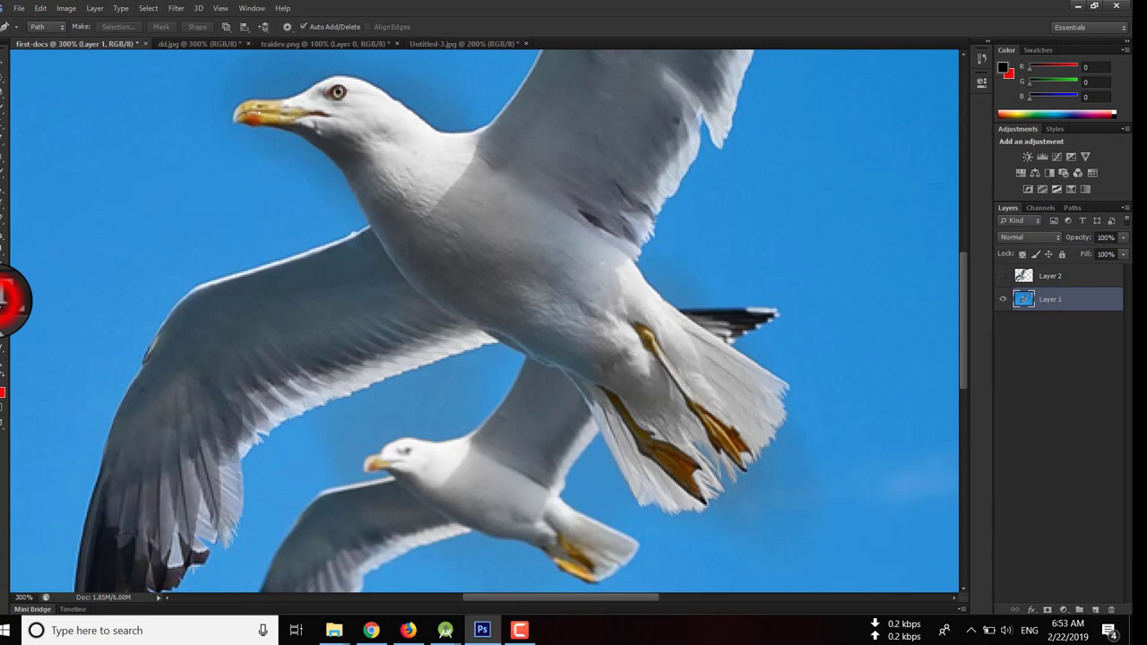
click(134, 208)
key(ctrl+minus)
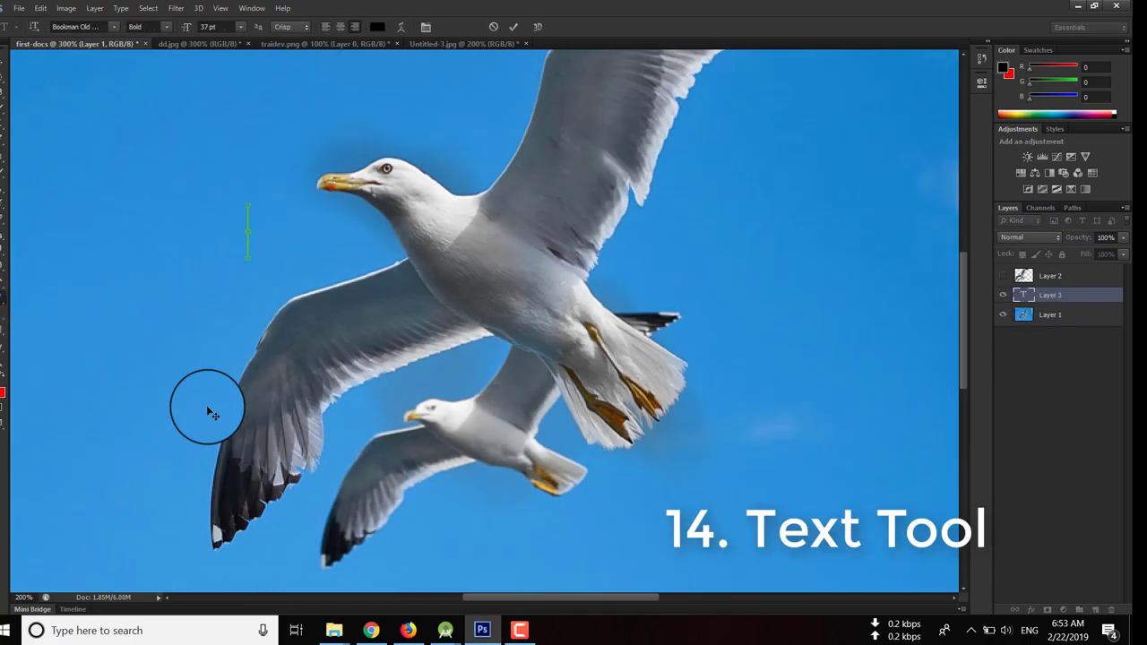
text(Kanhaiya)
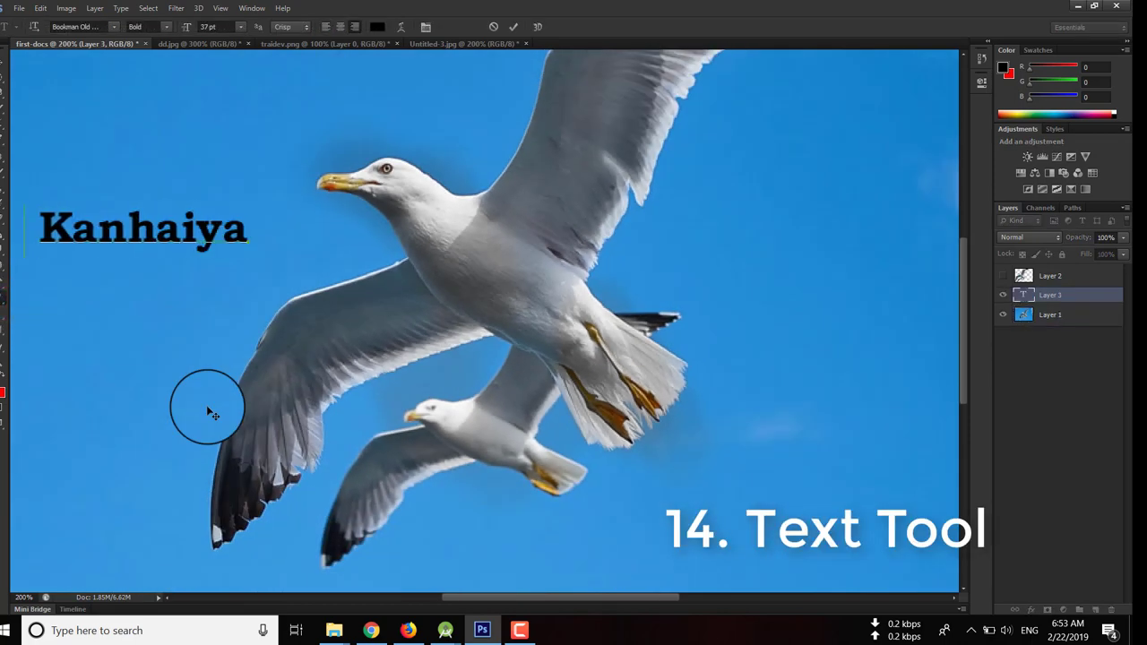
key(ctrl+a)
key(BackSpace)
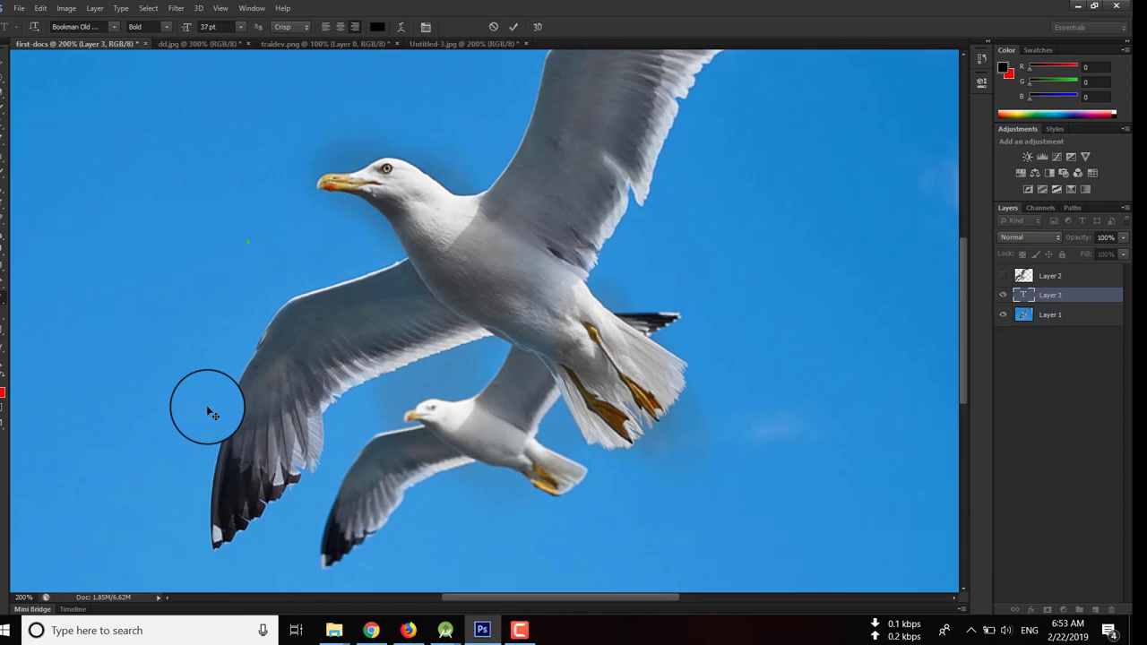
text(llo how are)
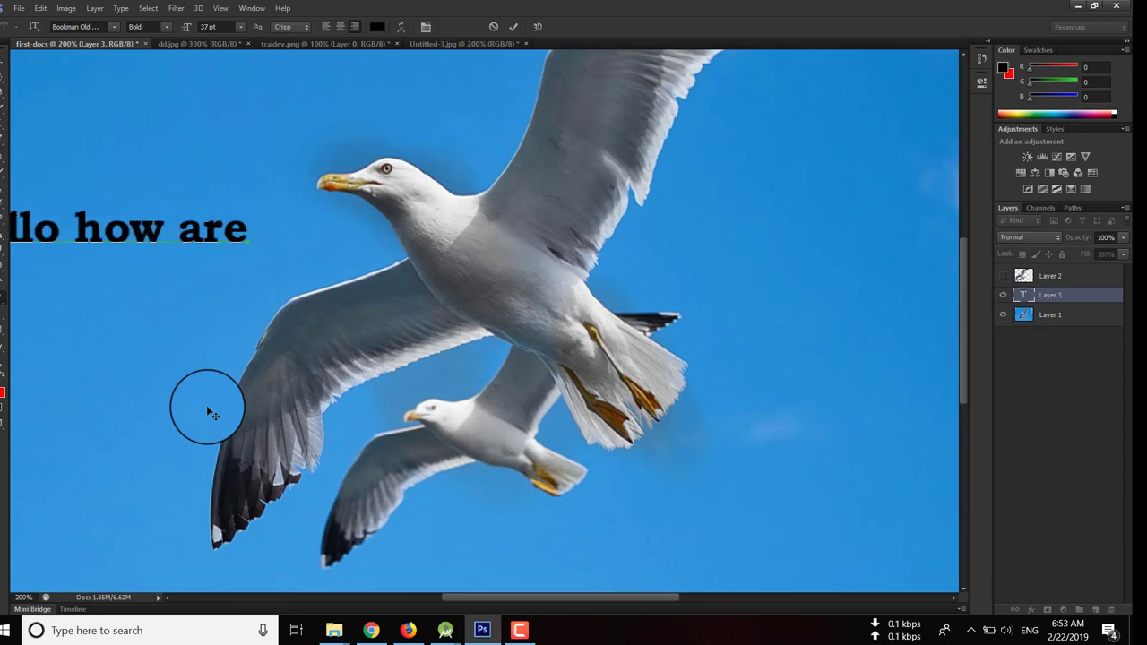
text( you)
key(ctrl+a)
key(BackSpace)
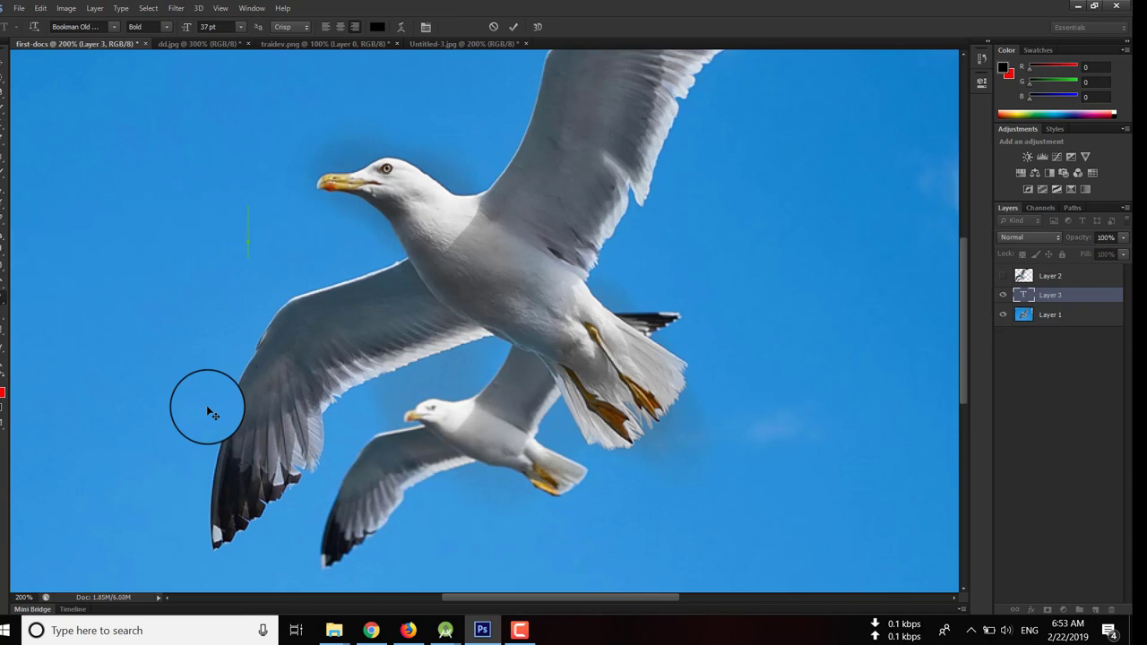
Draw a large heart over the left sky with the Custom Shape Tool
right_click(5, 298)
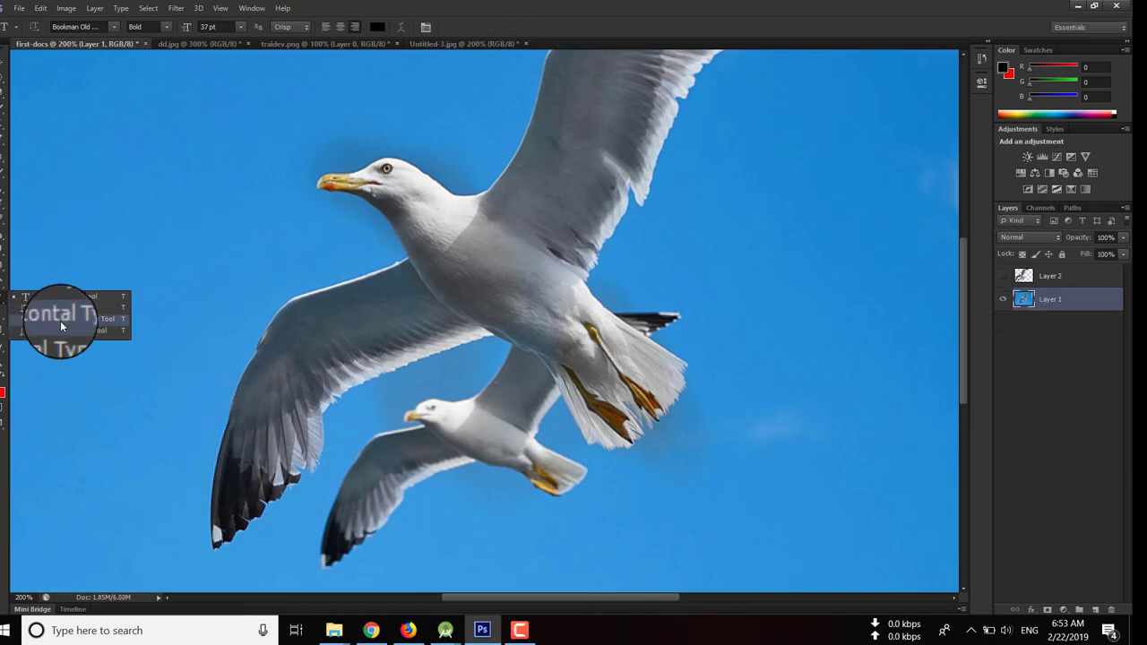
click(4, 327)
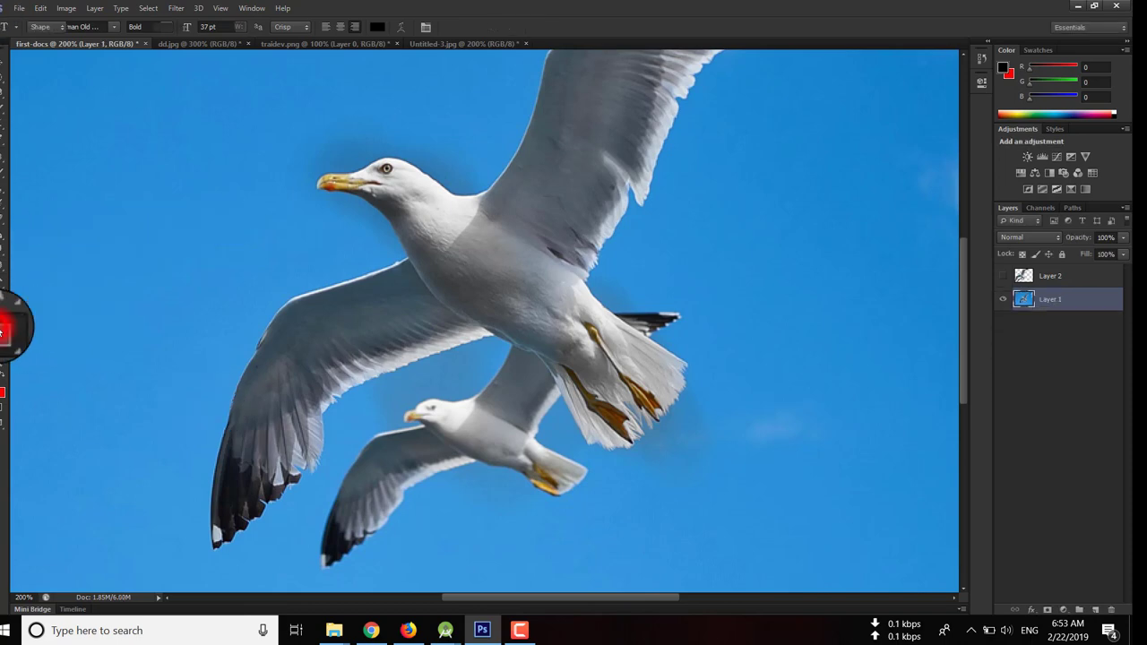
right_click(4, 327)
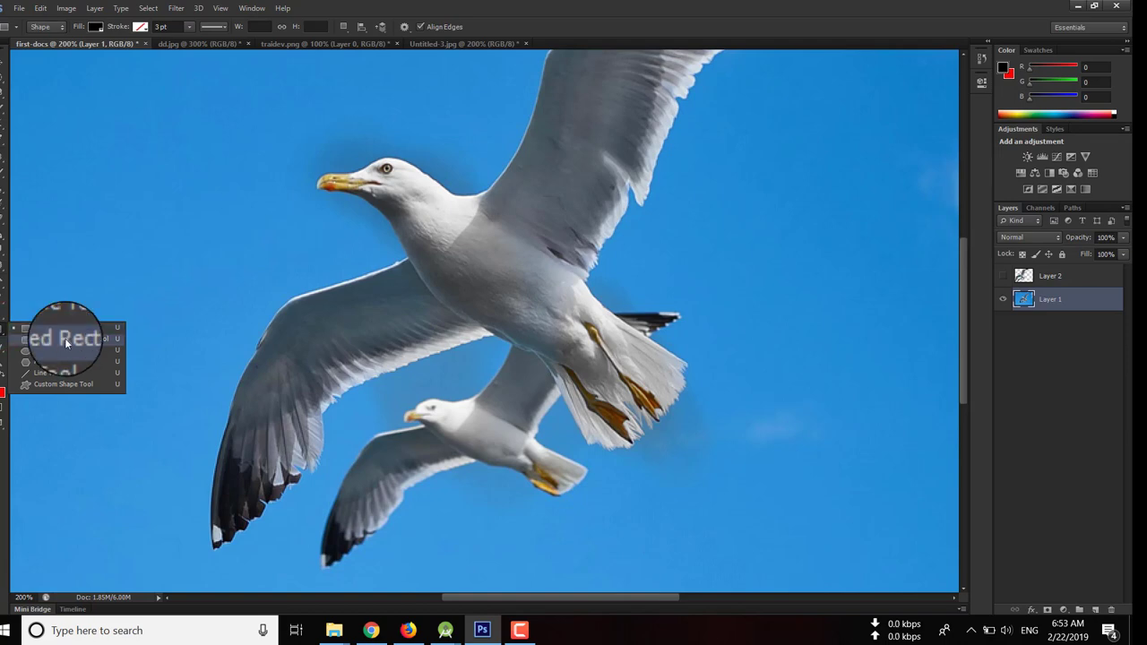
click(65, 387)
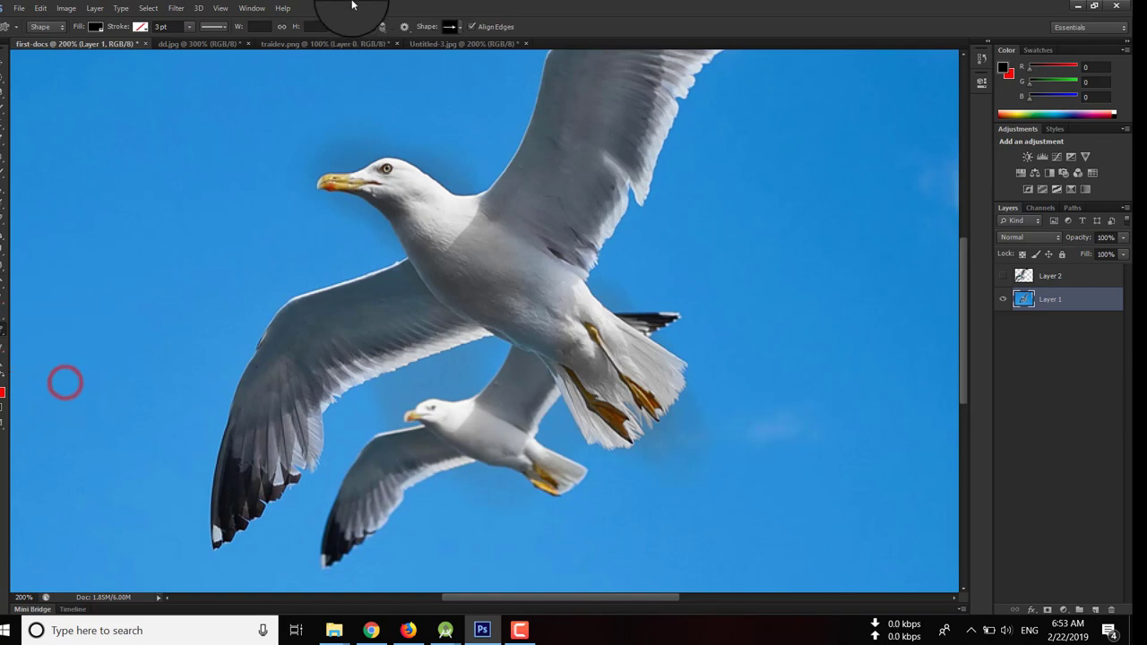
click(458, 27)
click(469, 89)
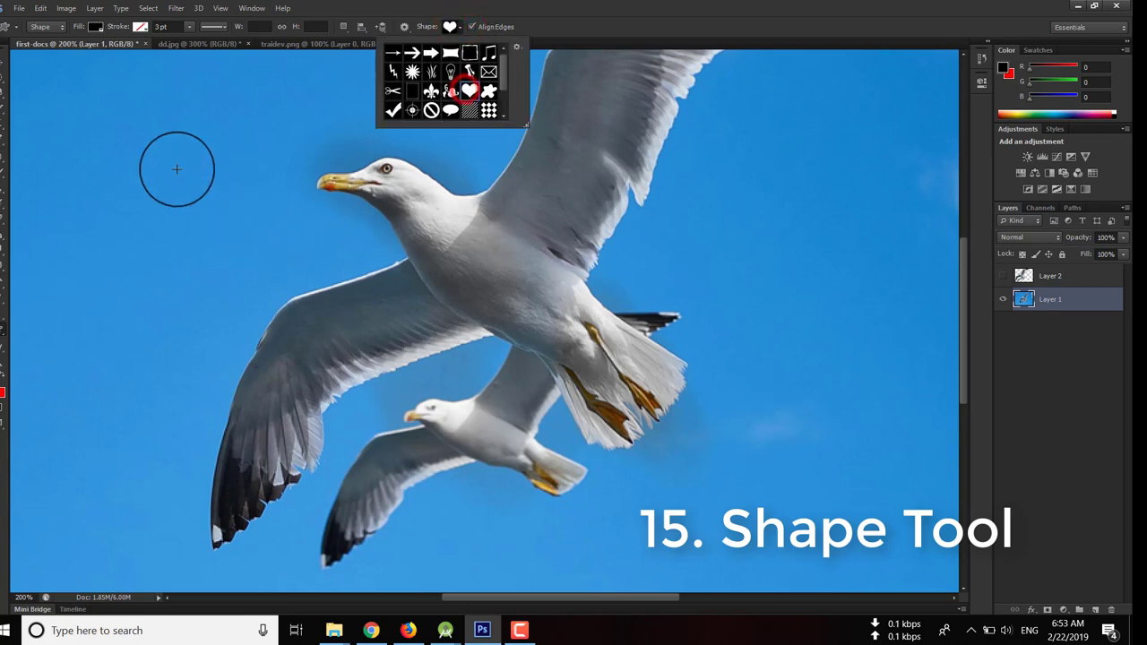
drag(177, 169, 400, 387)
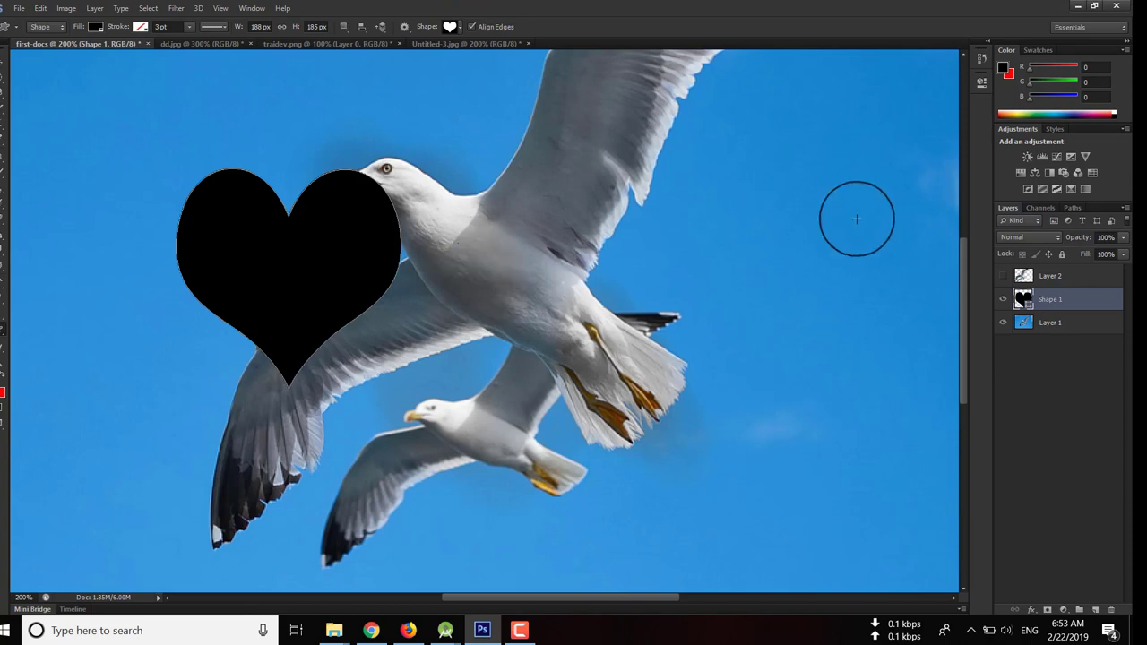
Fill the heart pure red and move it to the right of the gulls
double_click(1023, 299)
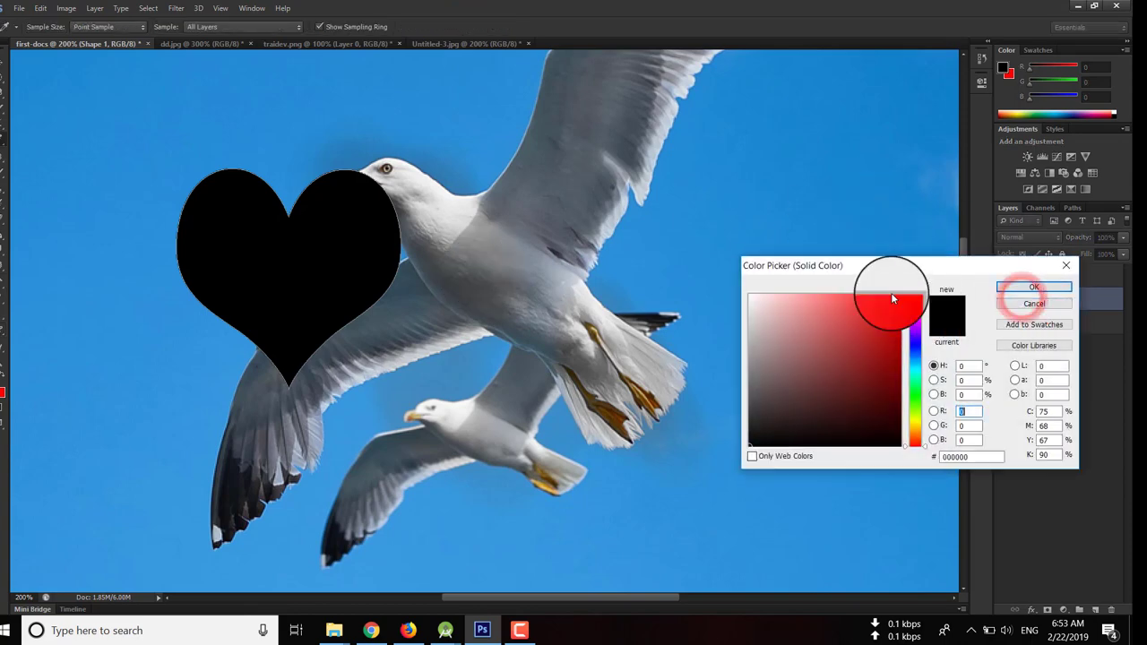
click(899, 297)
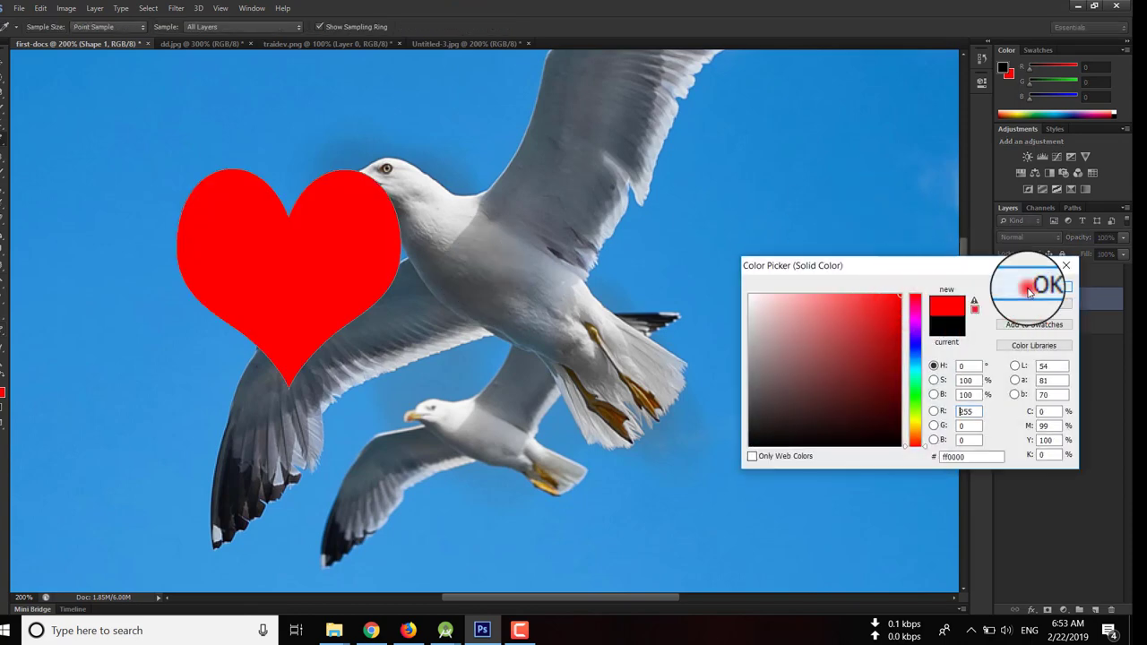
click(1029, 287)
key(v)
drag(319, 248, 768, 284)
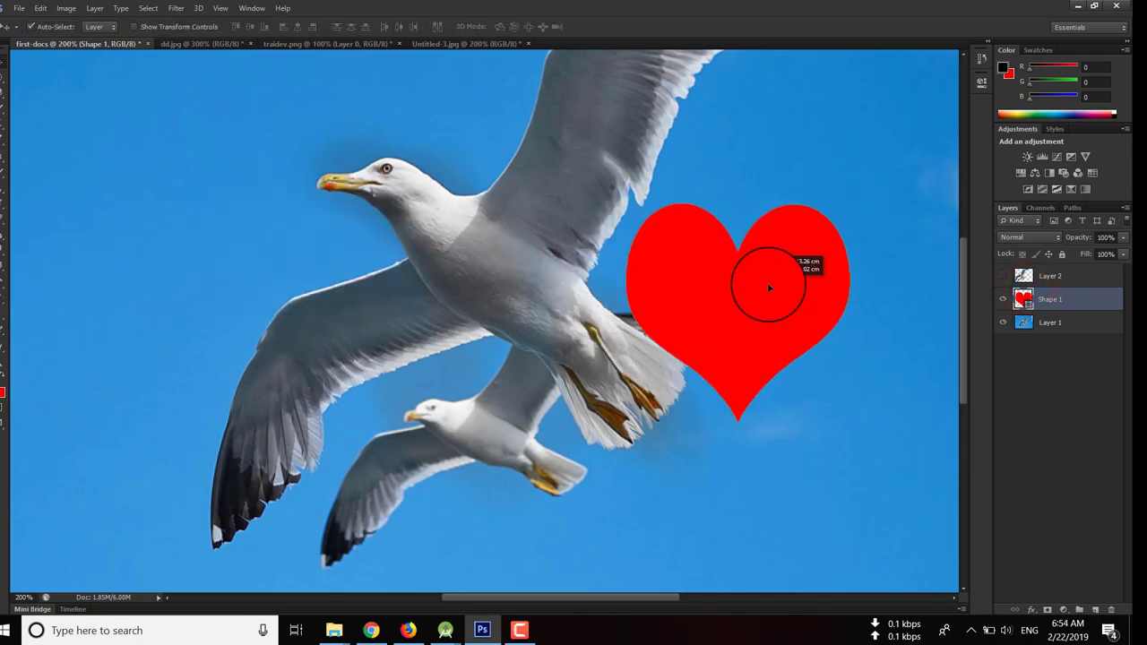
key(ctrl+minus)
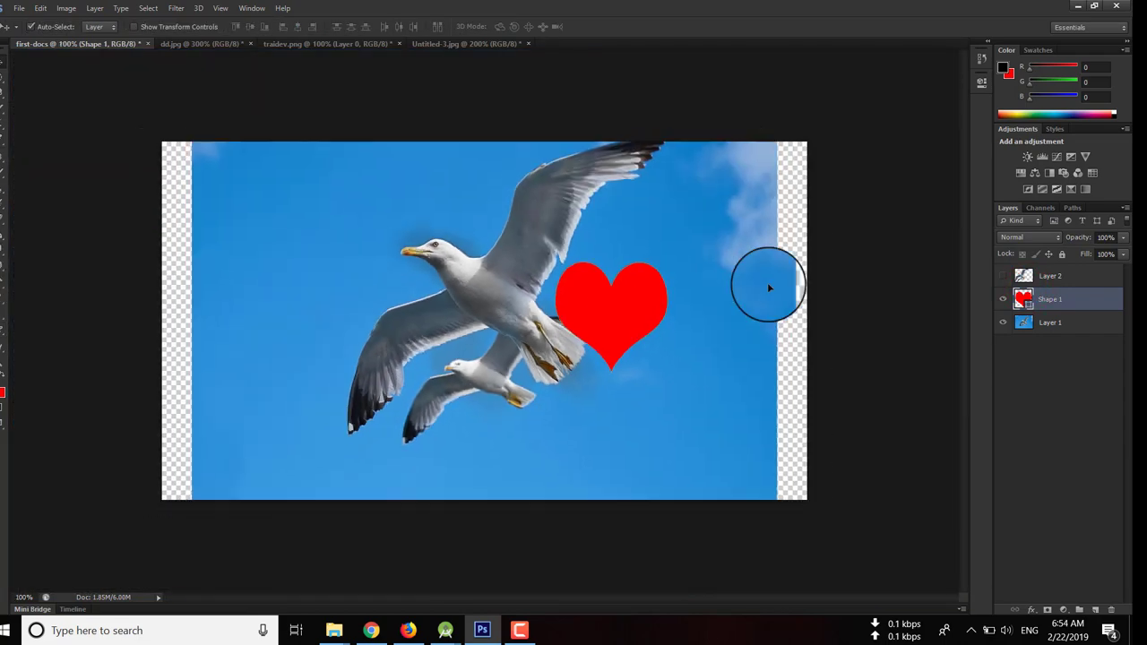
Move the red heart further down and right, then bring up the shape tool variants list
scroll(768, 287, up, 2)
drag(614, 332, 700, 396)
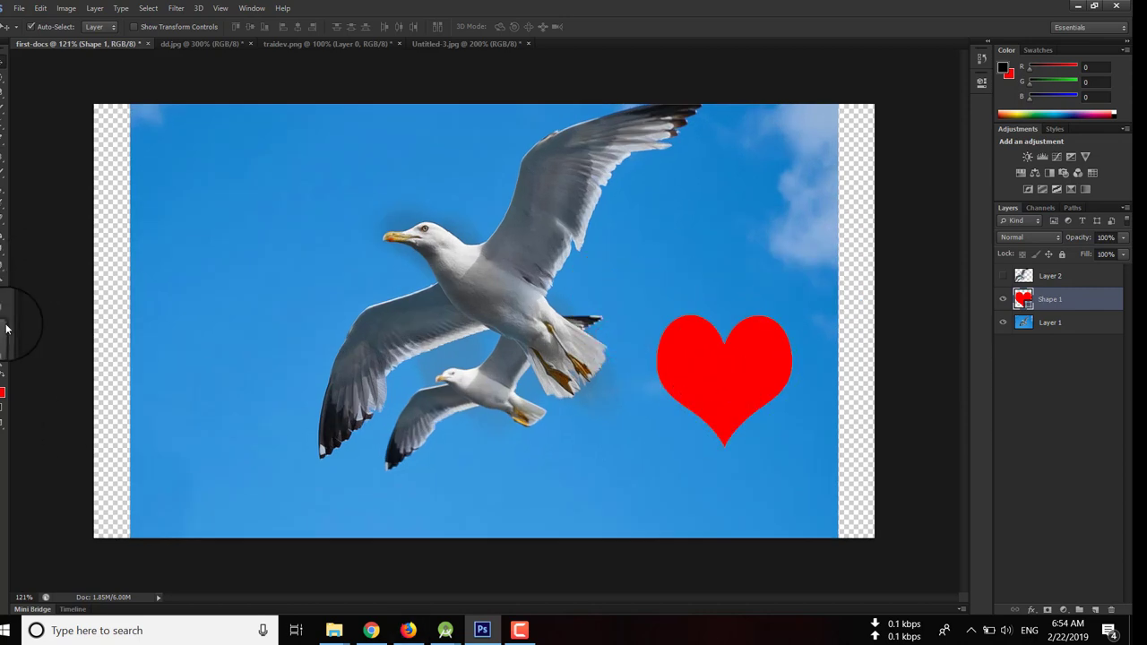
click(5, 329)
right_click(4, 335)
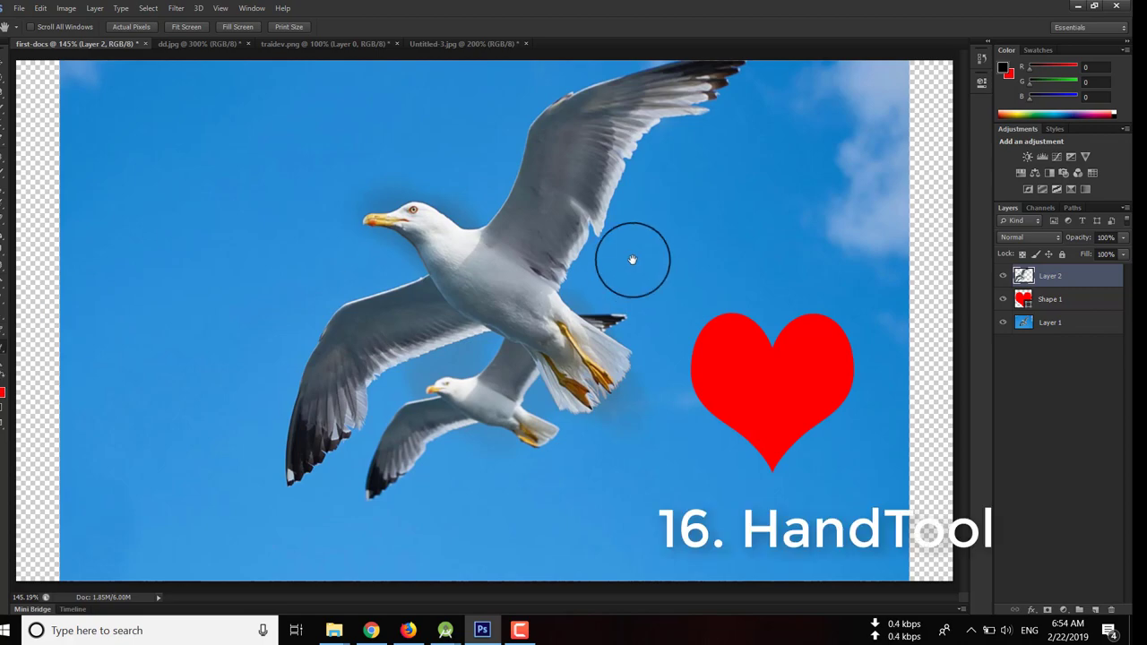
Zoom in on the gulls, pan from head to wing feathers, and rotate the canvas view
key(ctrl+plus)
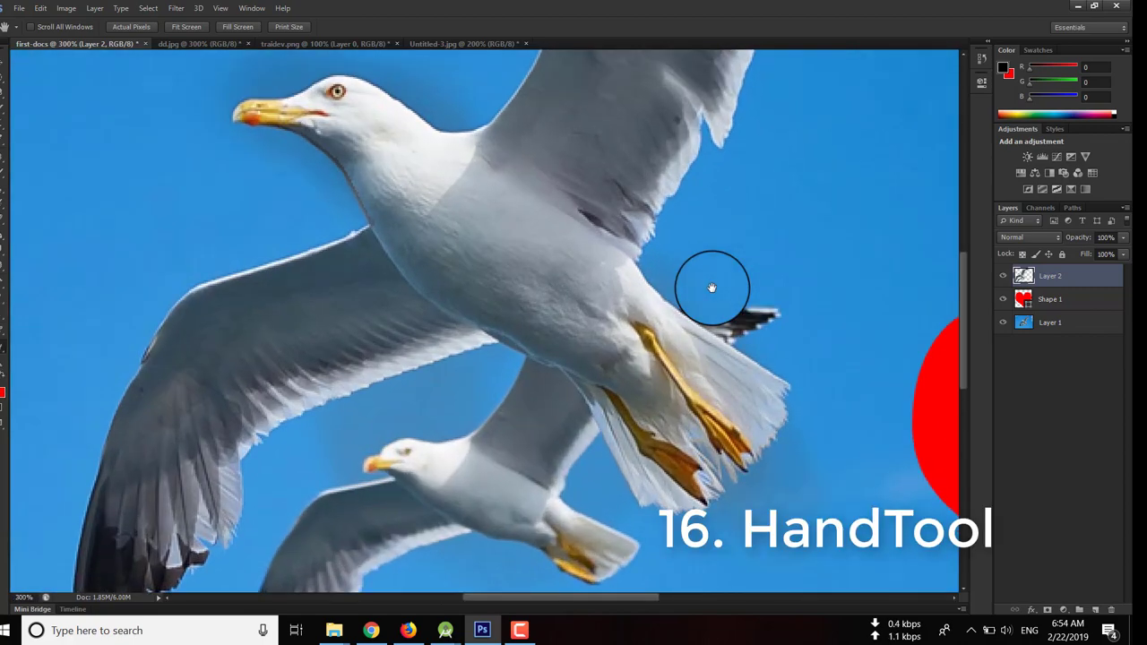
key(ctrl+plus)
key(ctrl+plus)
key(ctrl+plus)
key(ctrl+plus)
drag(498, 232, 487, 422)
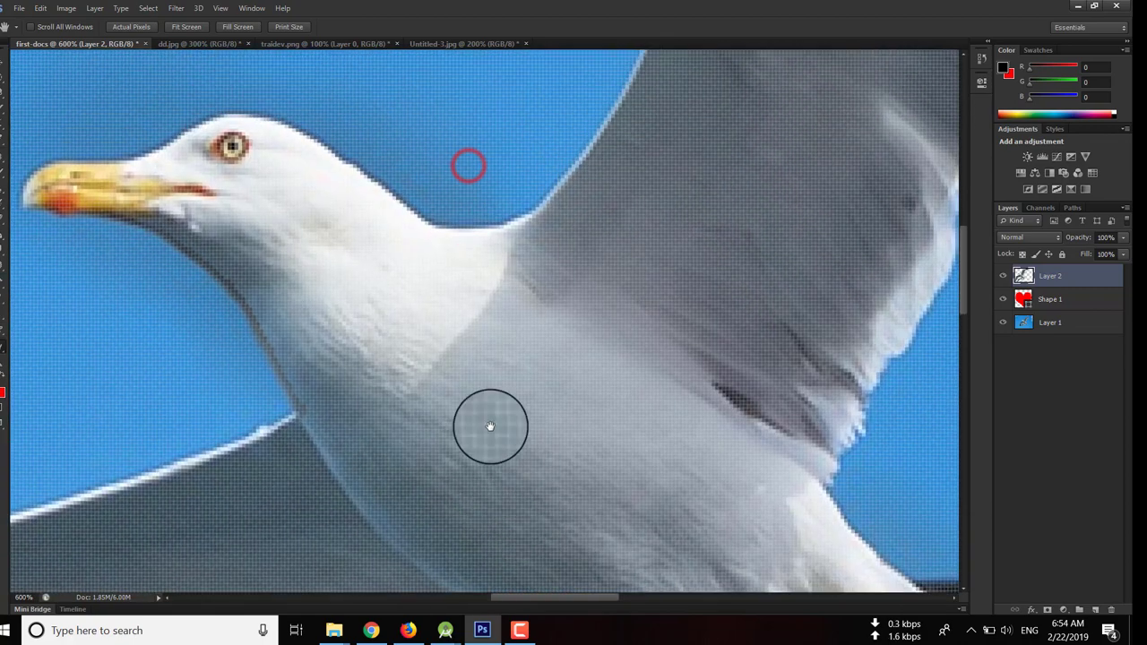
drag(281, 120, 576, 353)
mouse_move(388, 59)
mouse_down()
mouse_move(508, 254)
mouse_move(610, 335)
mouse_move(732, 299)
mouse_move(701, 197)
mouse_move(576, 371)
mouse_move(707, 277)
mouse_move(707, 164)
mouse_move(458, 224)
mouse_move(397, 263)
mouse_move(459, 273)
mouse_up()
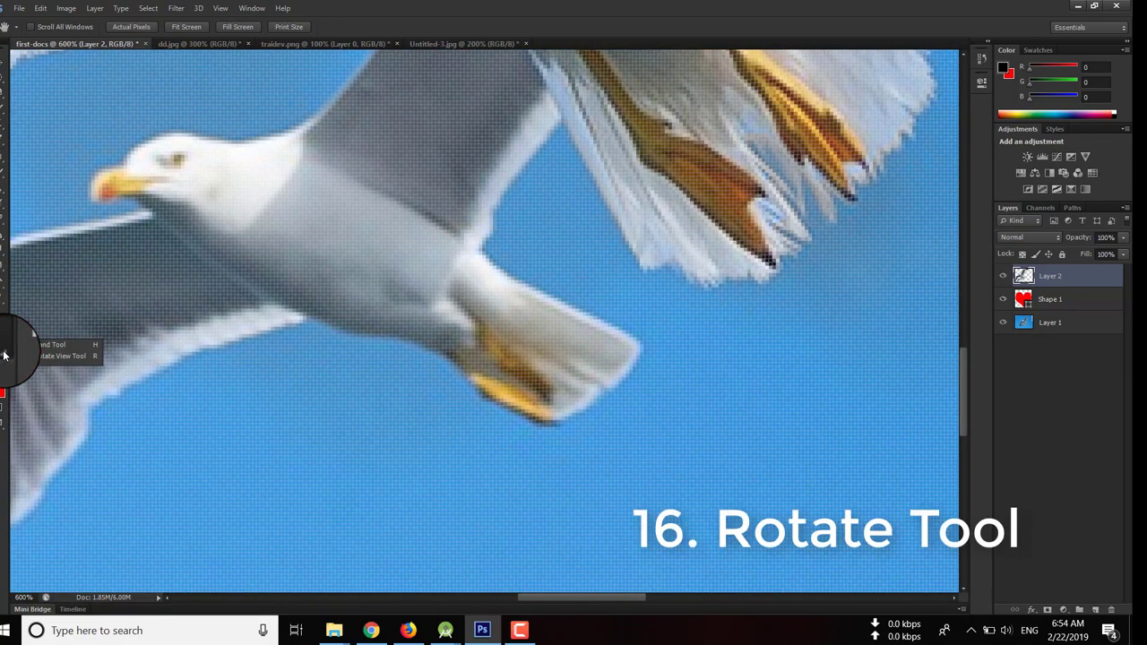
click(45, 358)
mouse_move(481, 259)
mouse_down()
mouse_move(425, 121)
mouse_move(561, 62)
mouse_move(140, 463)
mouse_move(450, 485)
mouse_up()
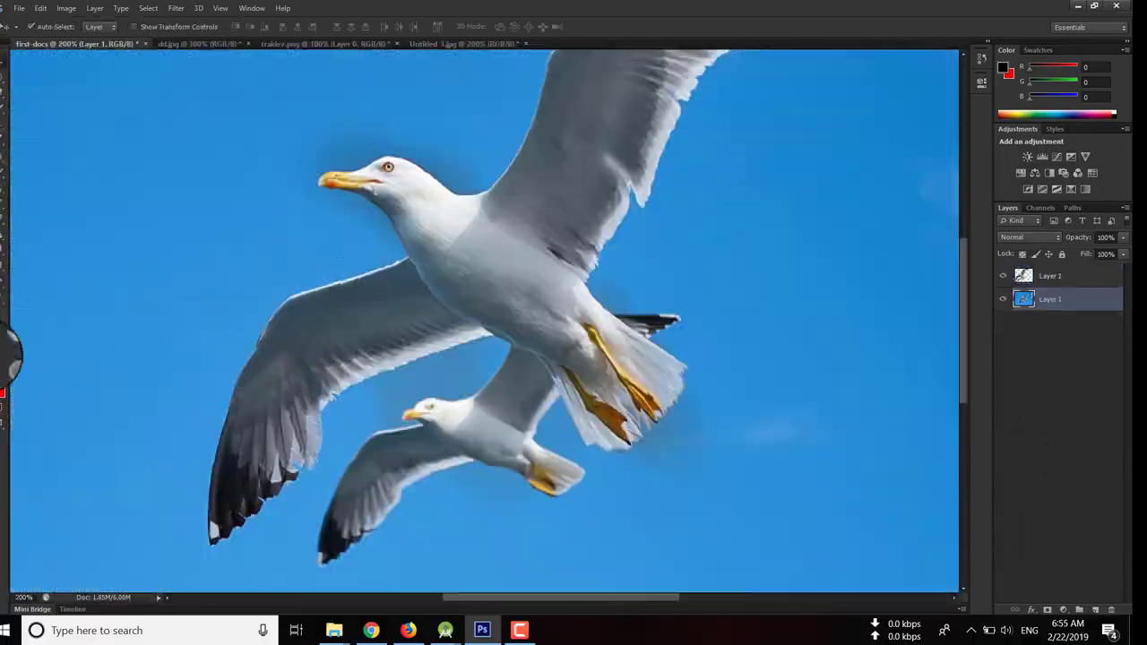
Zoom deep into the sky beside the gull, then zoom in and out until the whole photo fits
click(8, 354)
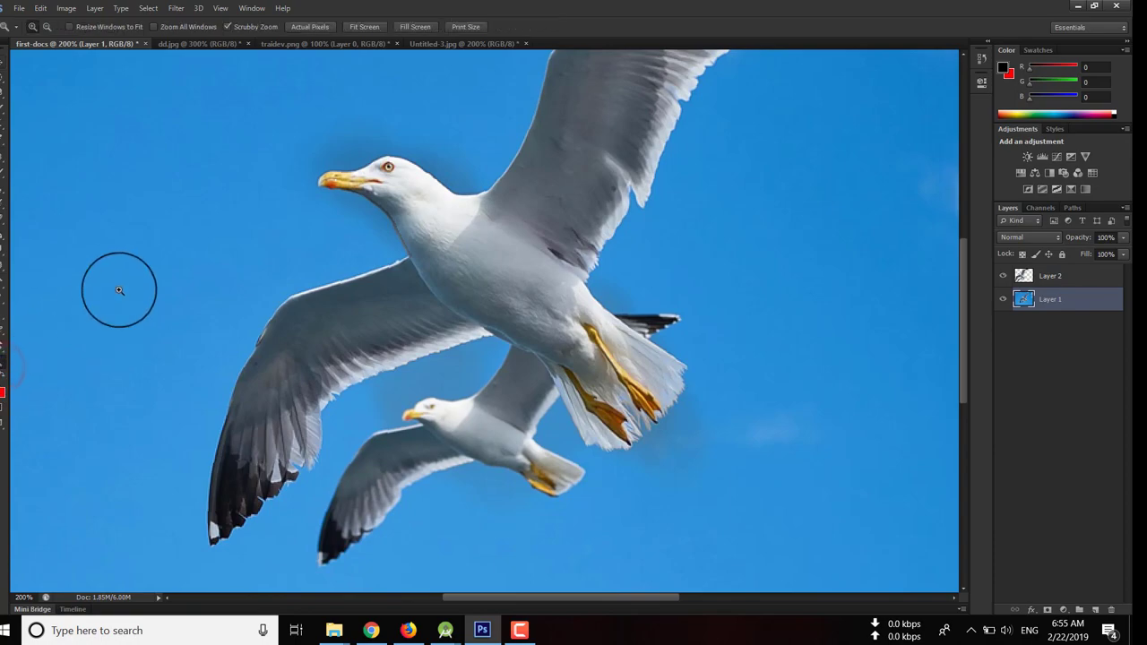
drag(121, 267, 121, 267)
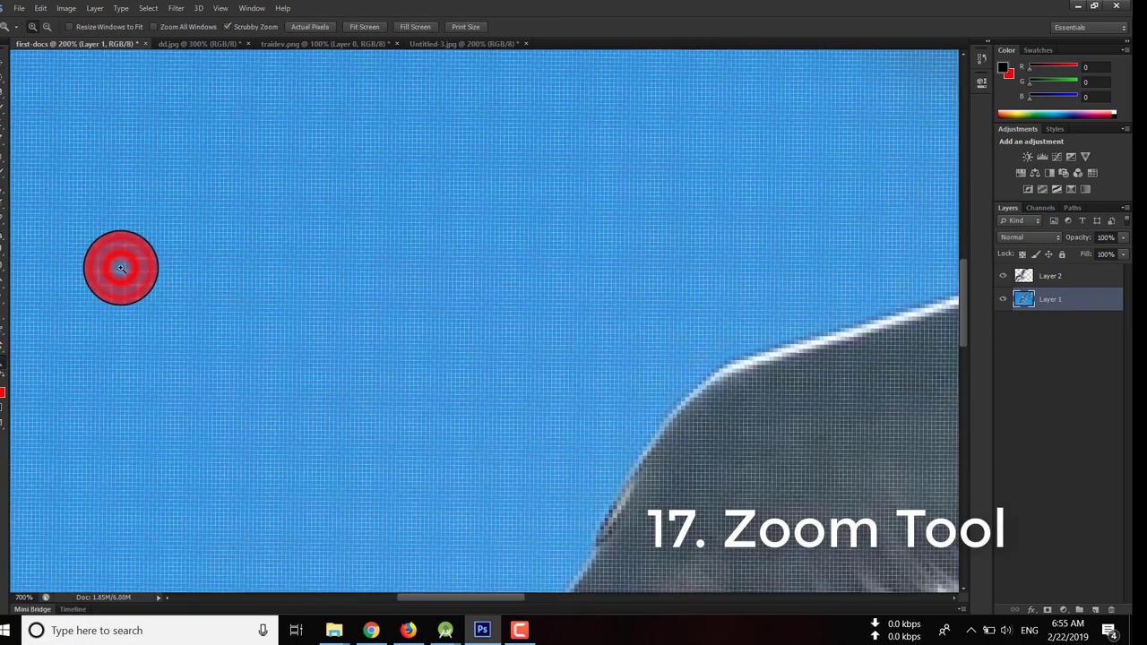
right_click(121, 267)
click(121, 268)
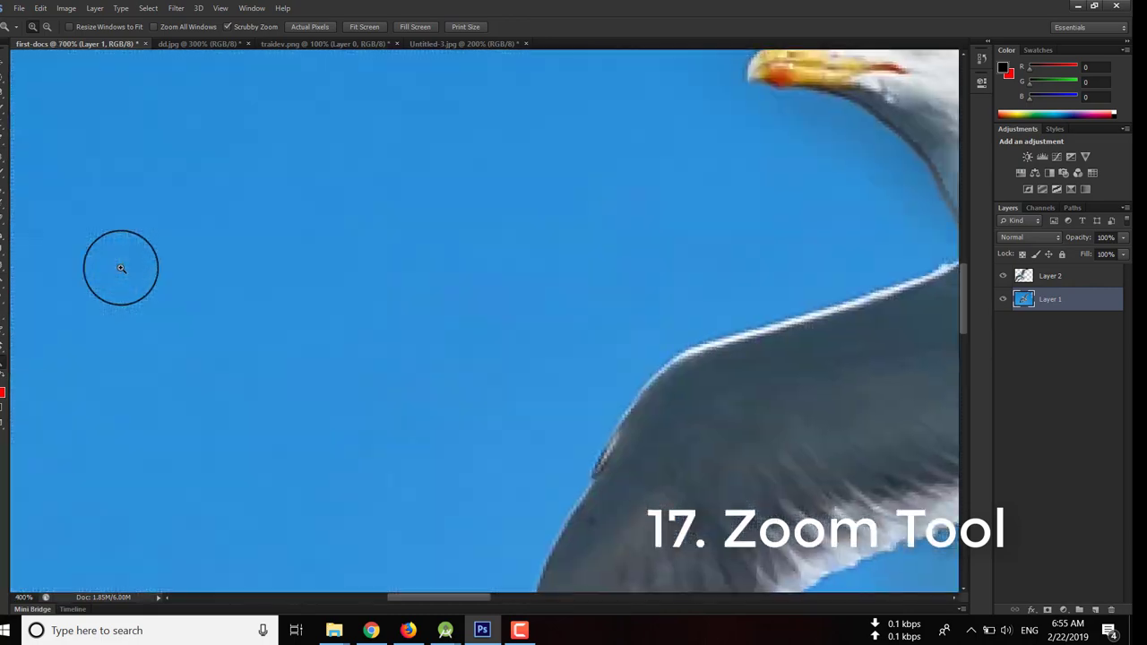
alt+click(121, 267)
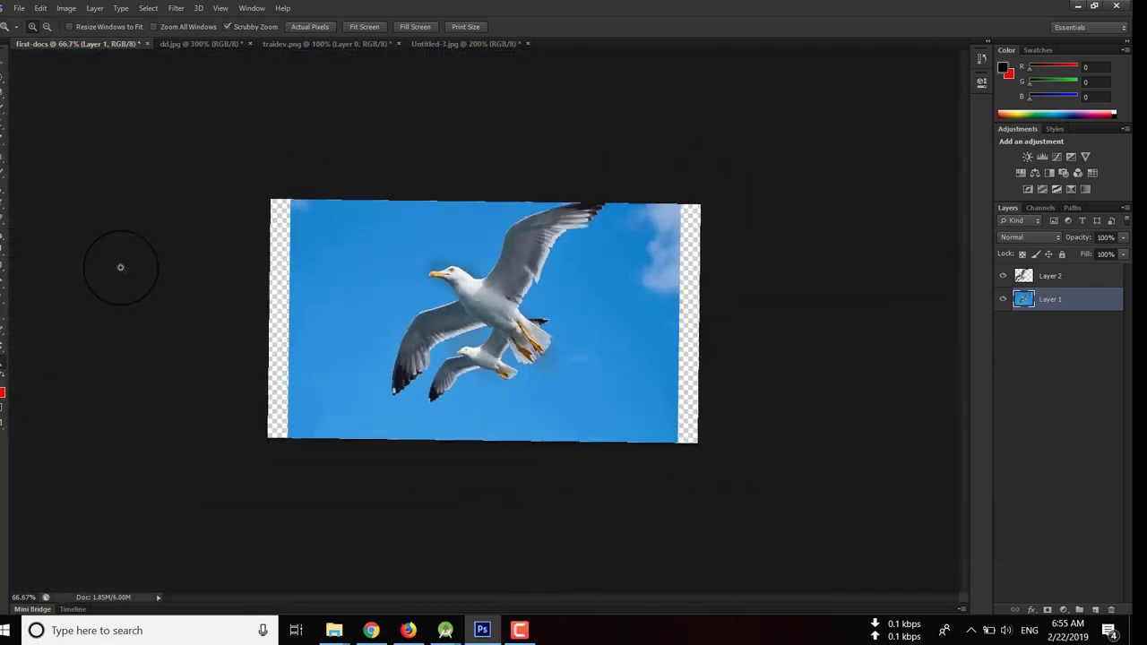
click(121, 267)
click(121, 267)
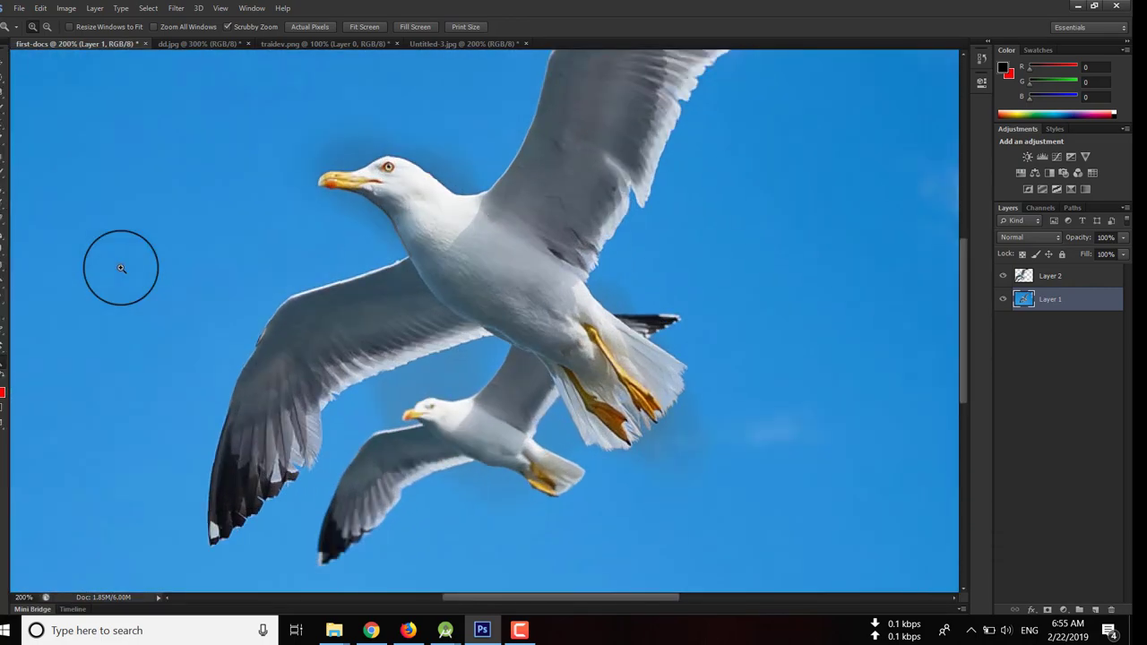
click(121, 267)
alt+click(121, 267)
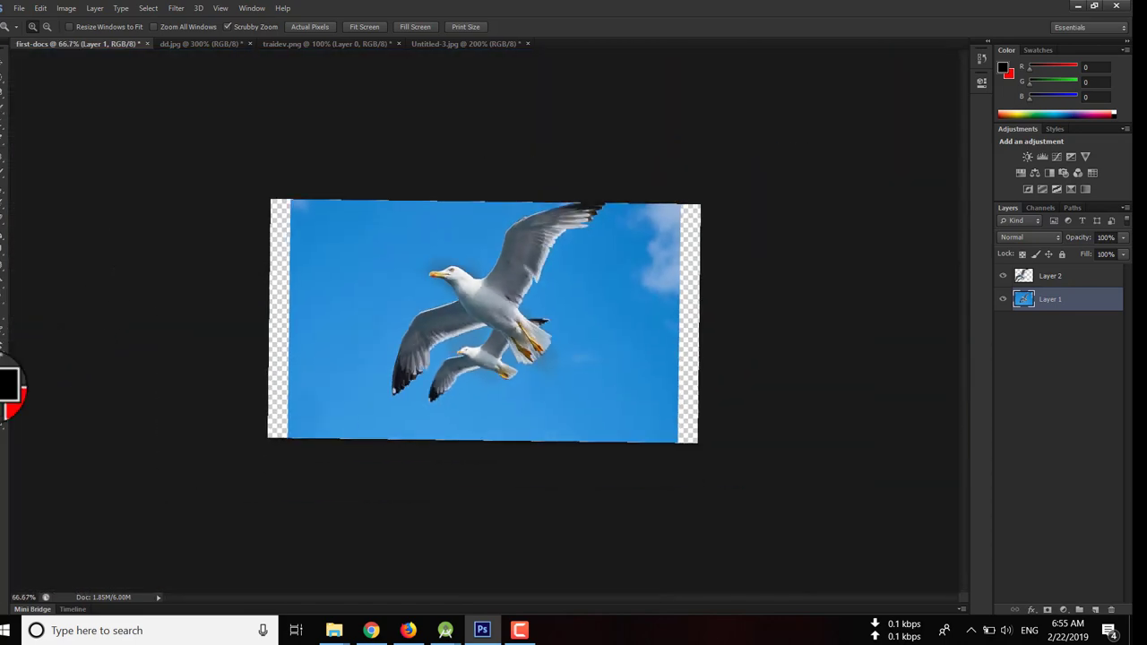
Show the seagull photo at 100% actual size and switch to the Move tool
key(ctrl+1)
key(v)
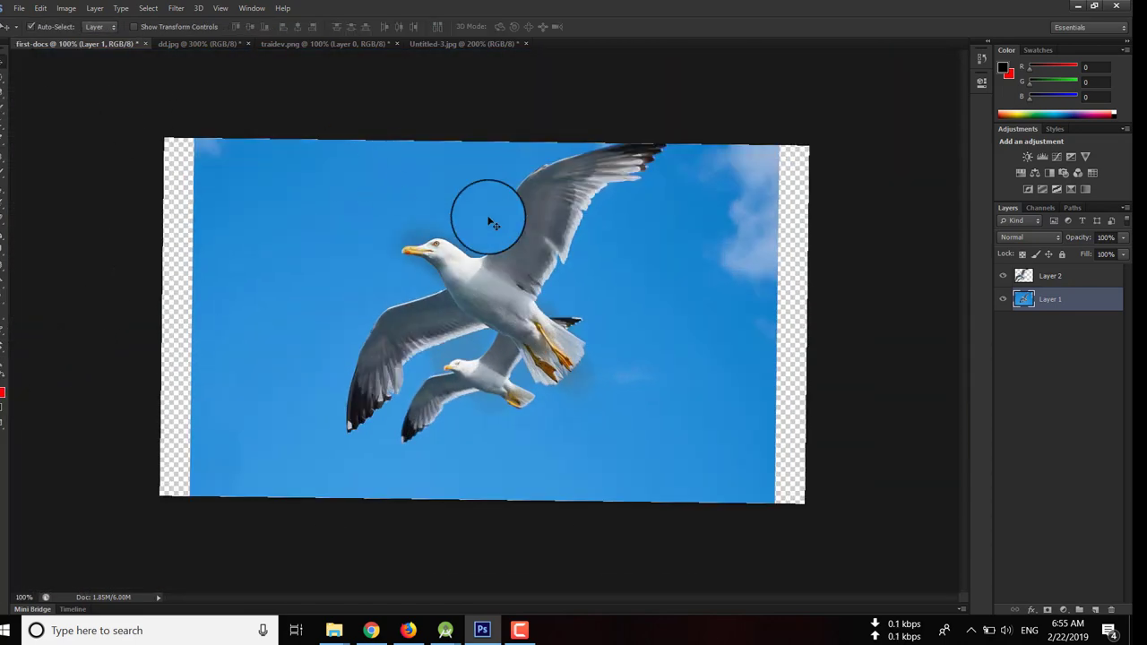